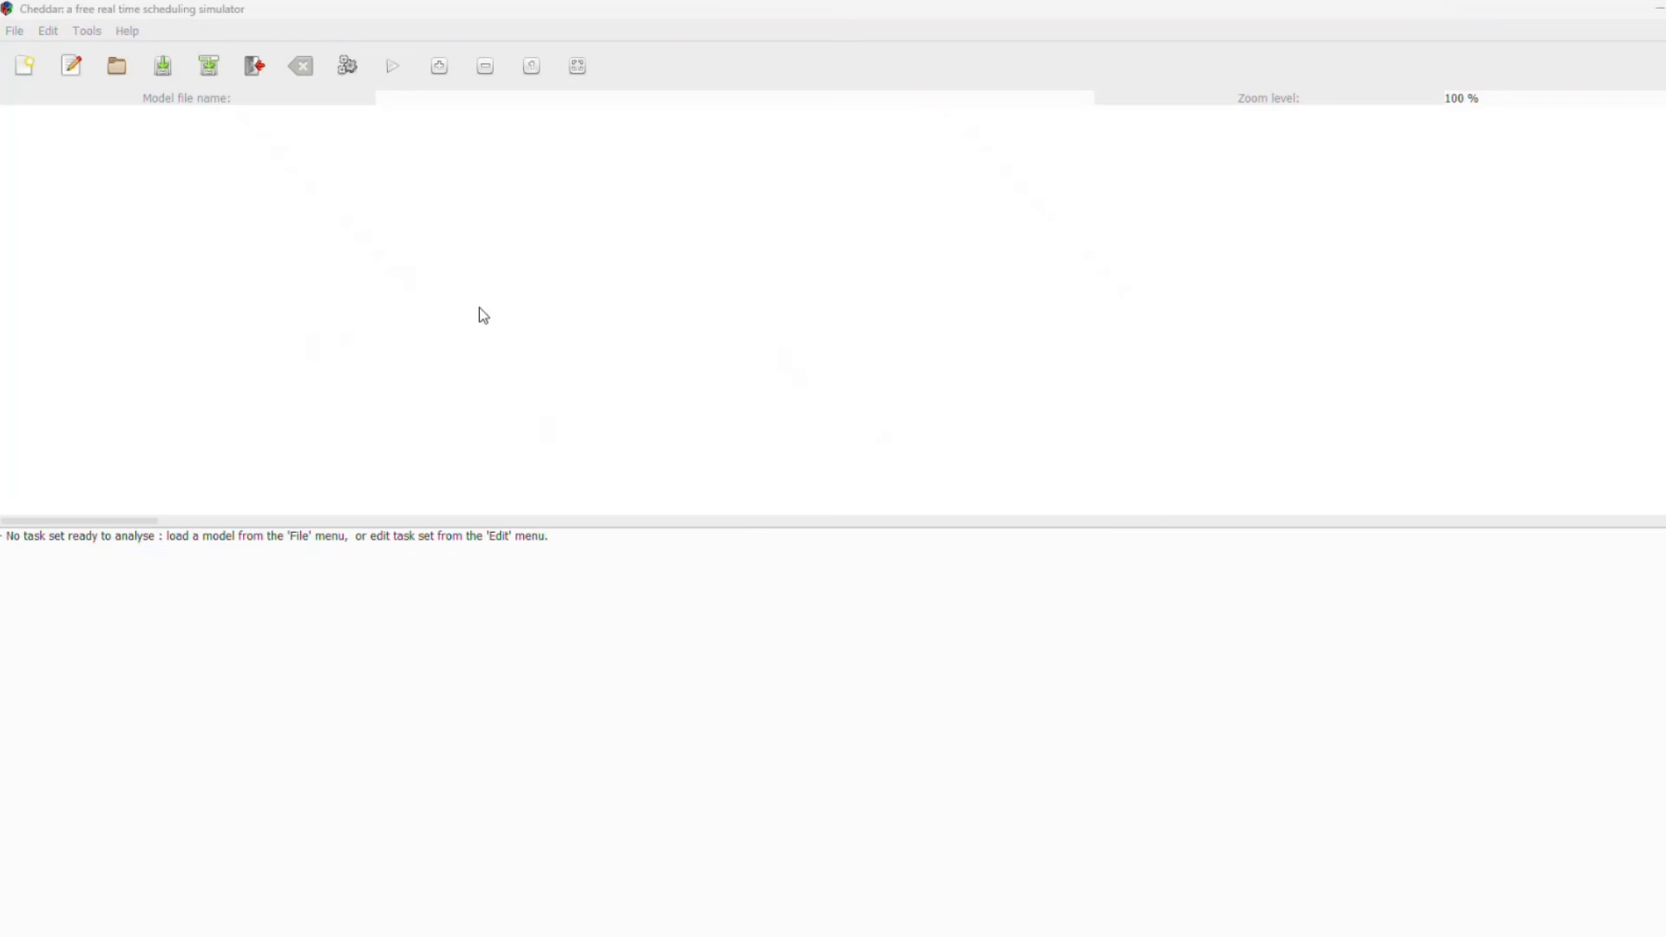
# Step: Add a core named CORE1 using the Earliest Deadline First Protocol scheduler, then close the core editor
pyautogui.click(297, 310)
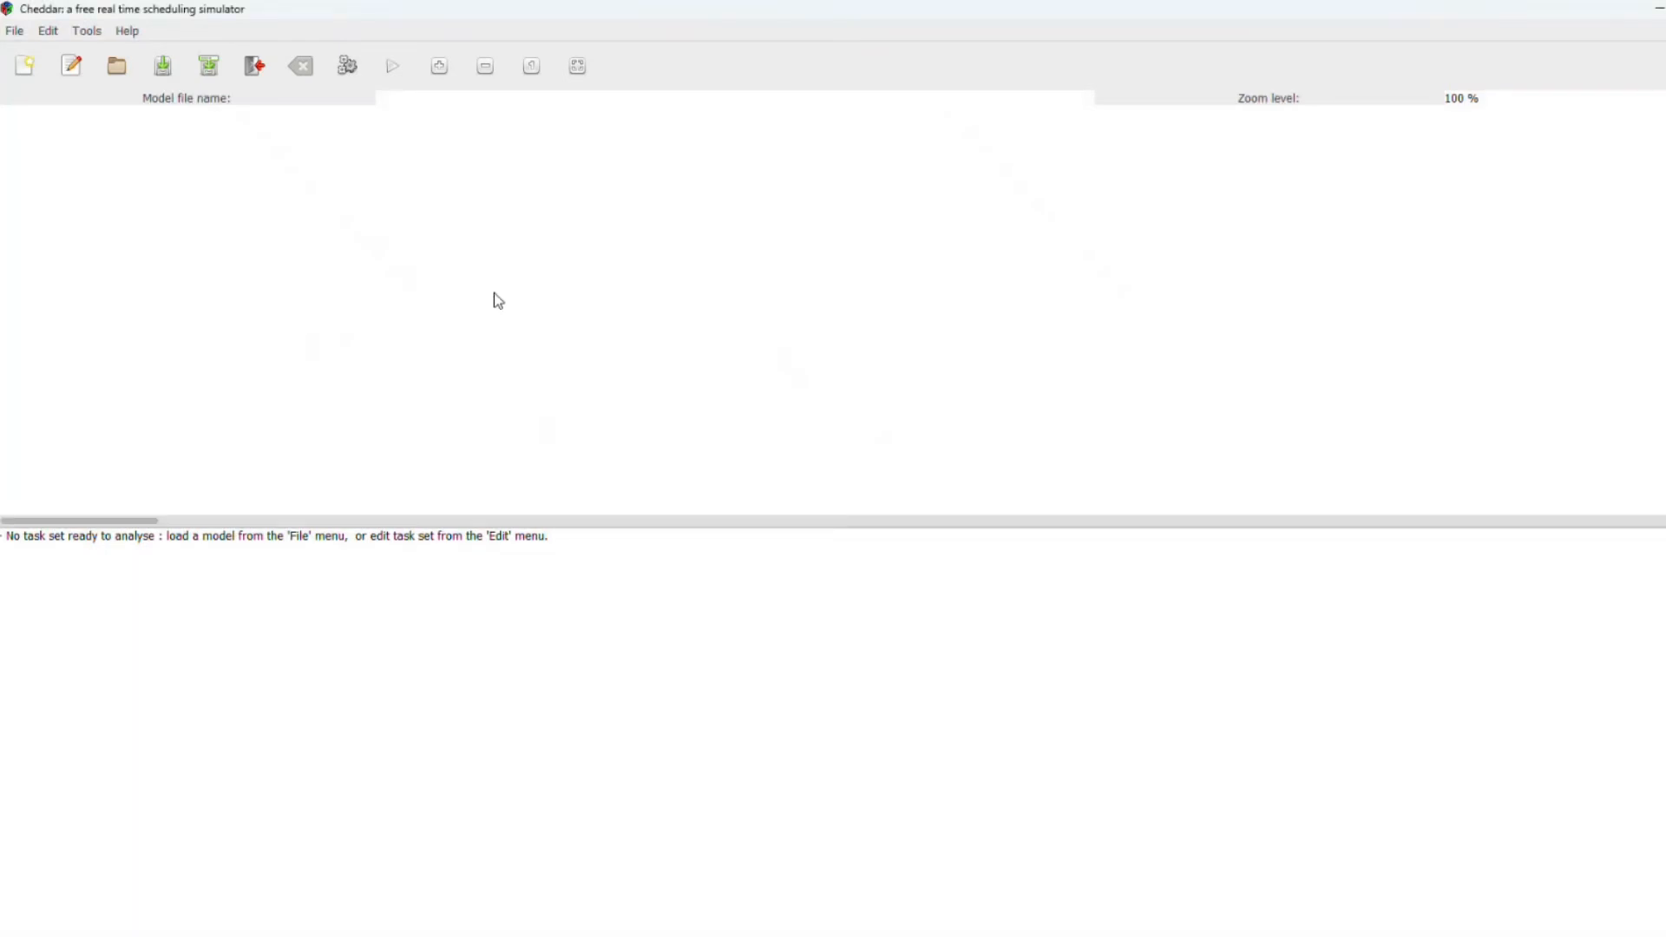
pyautogui.click(55, 69)
pyautogui.click(48, 33)
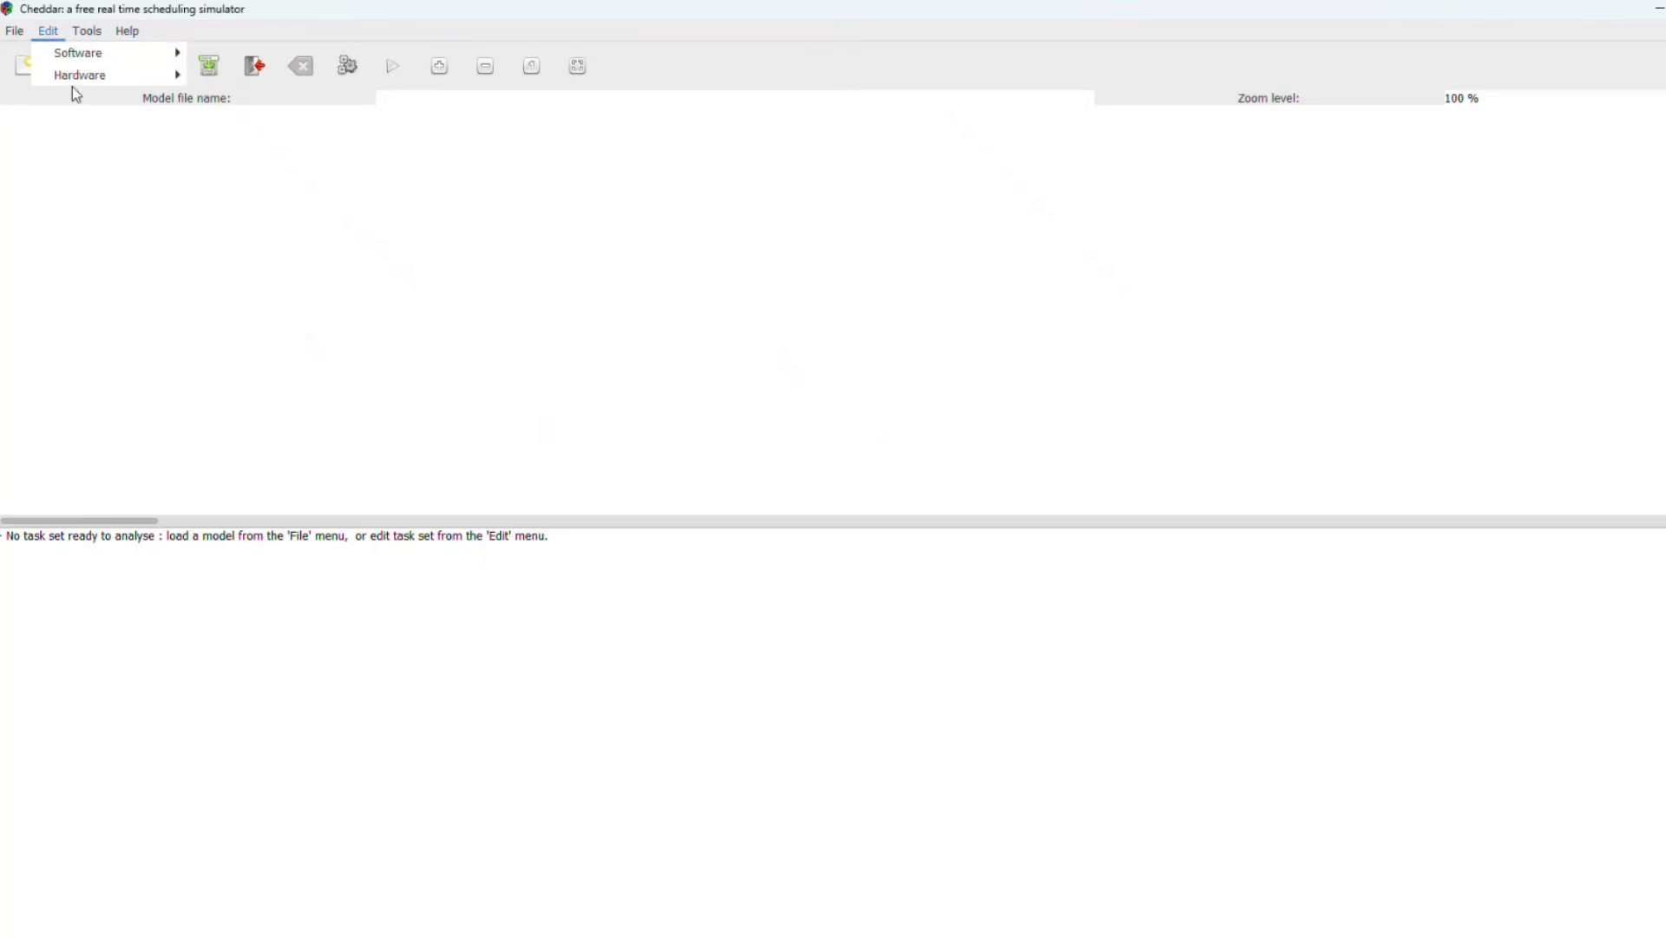
pyautogui.moveTo(100, 60)
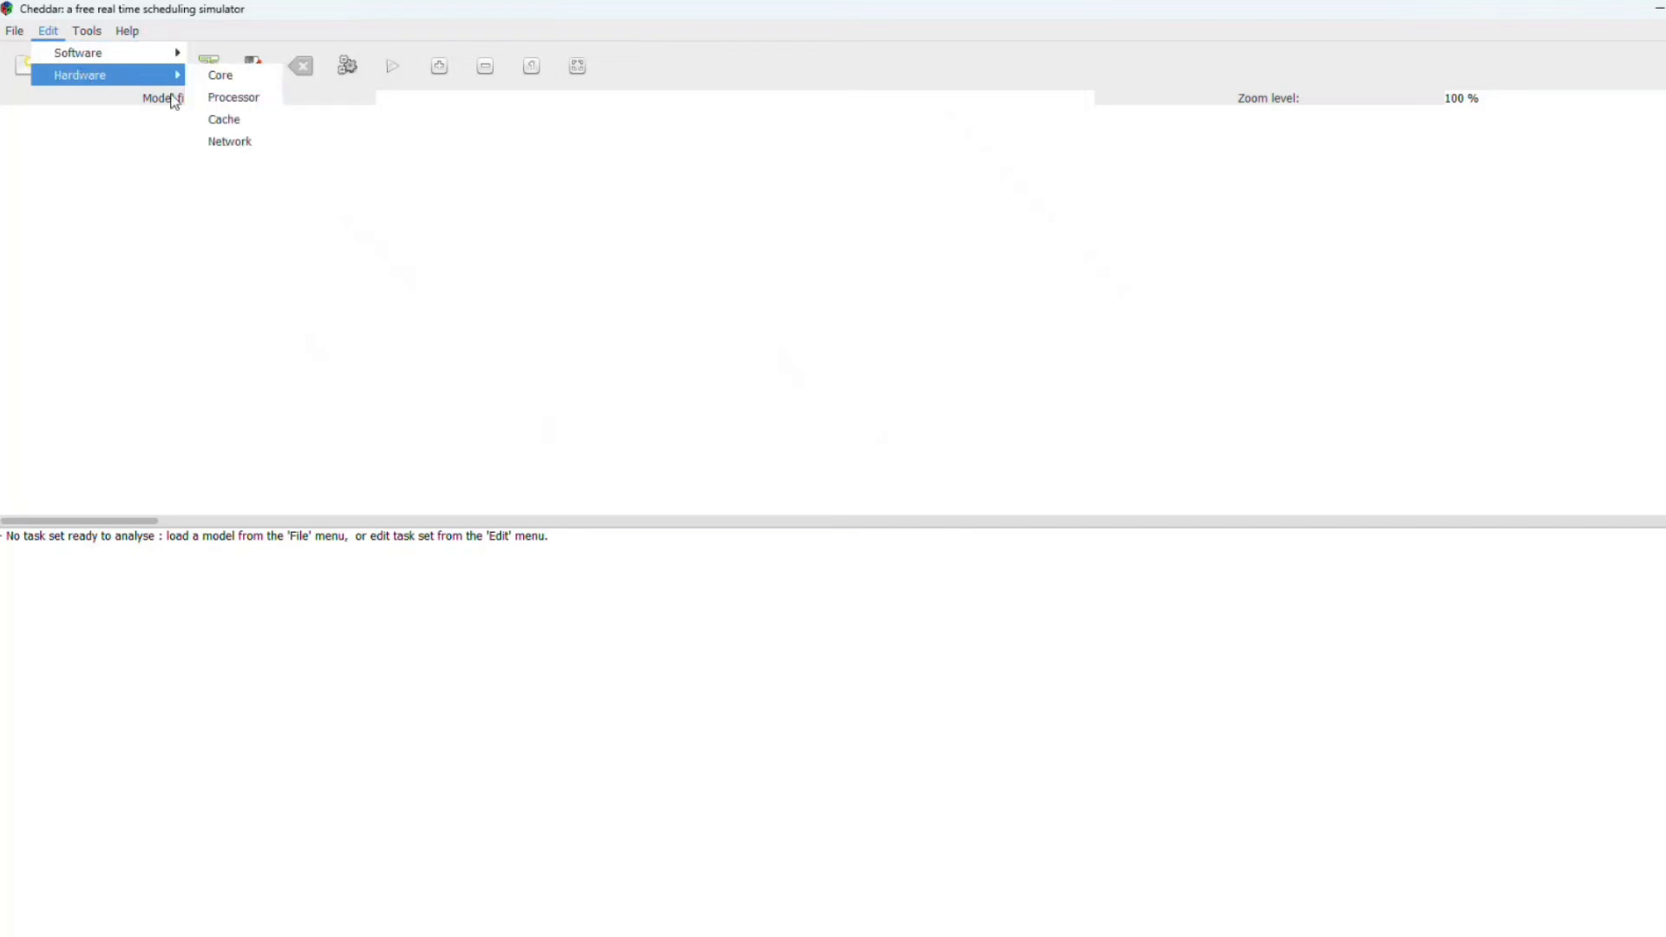
pyautogui.click(215, 75)
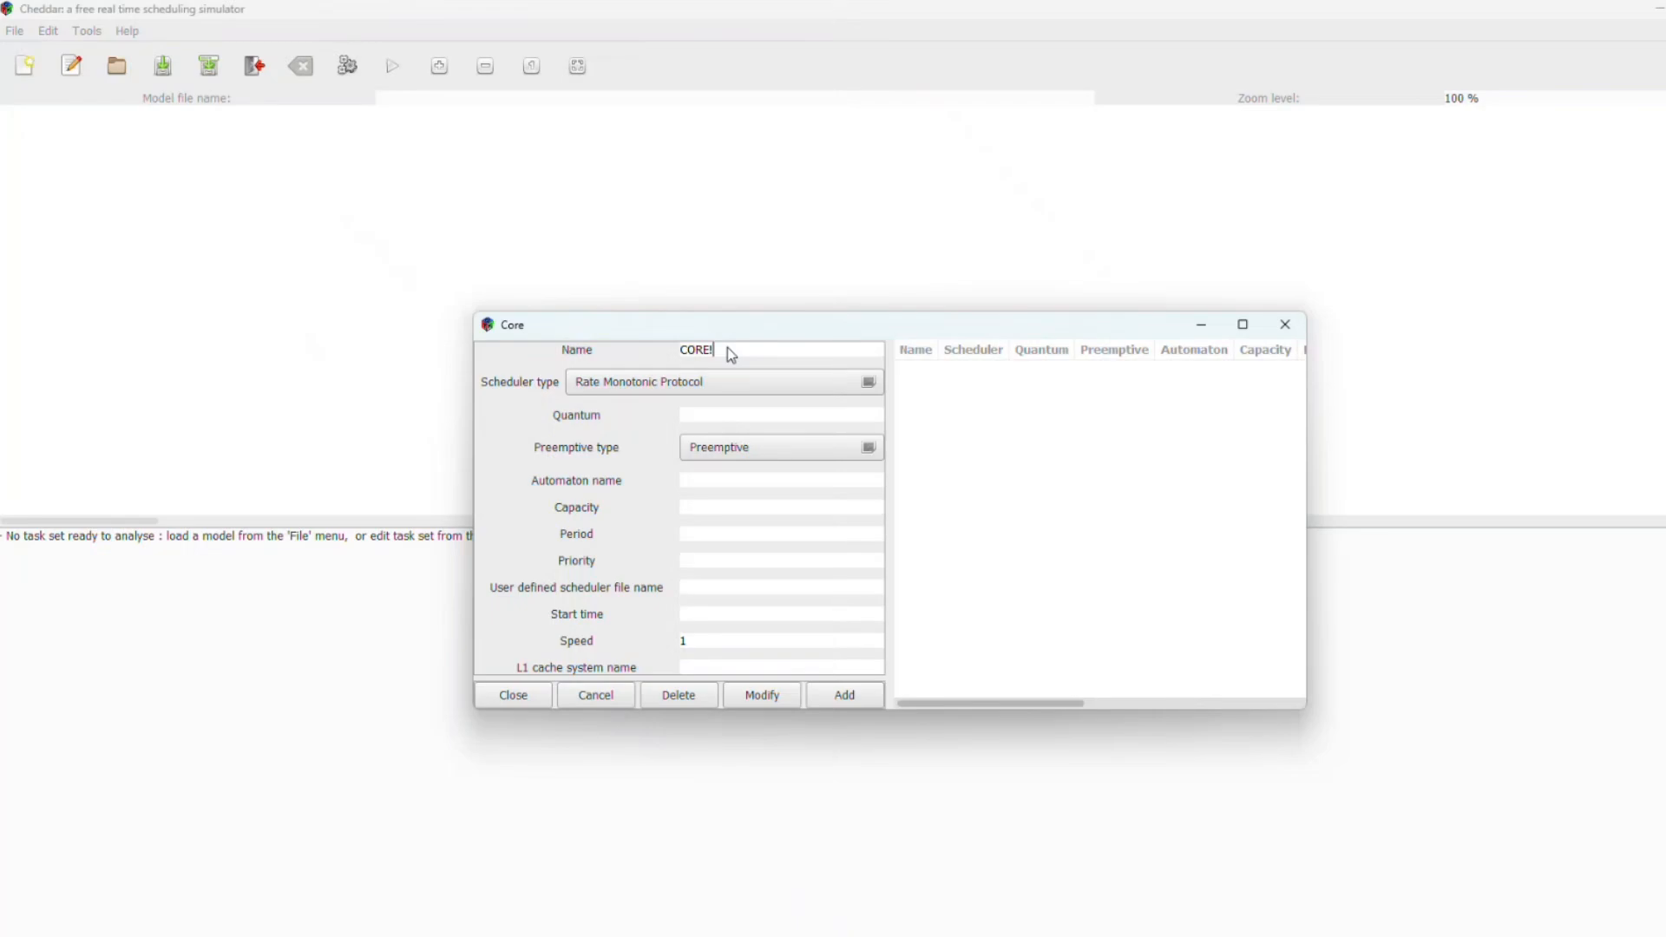
pyautogui.write('CORE')
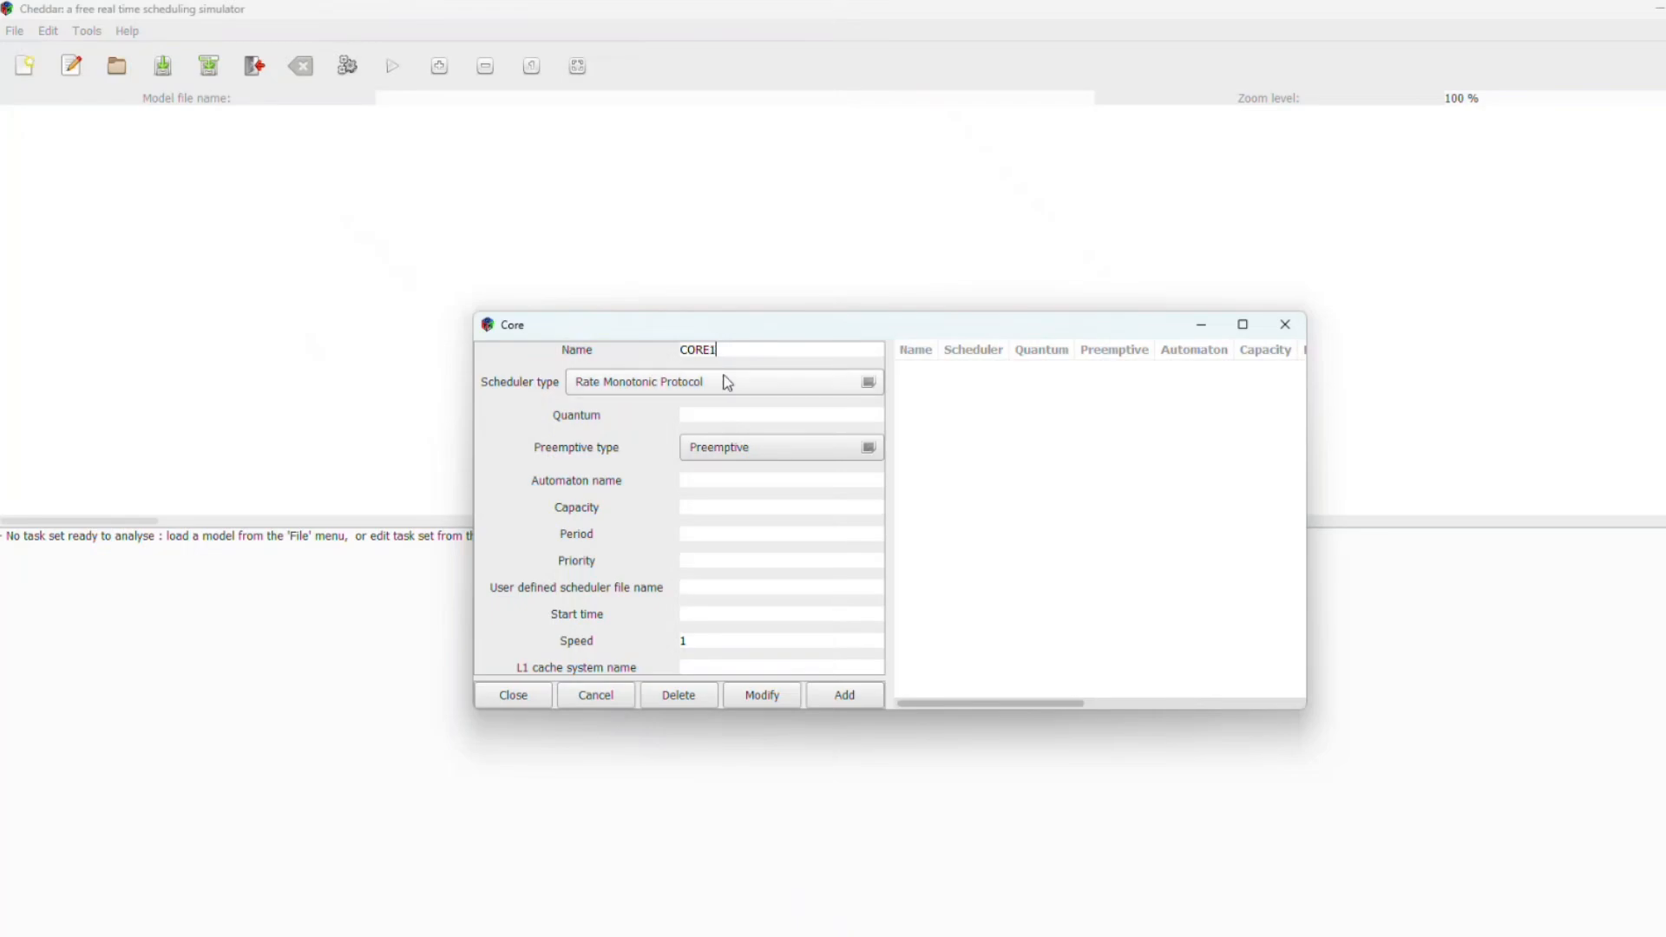
pyautogui.click(727, 382)
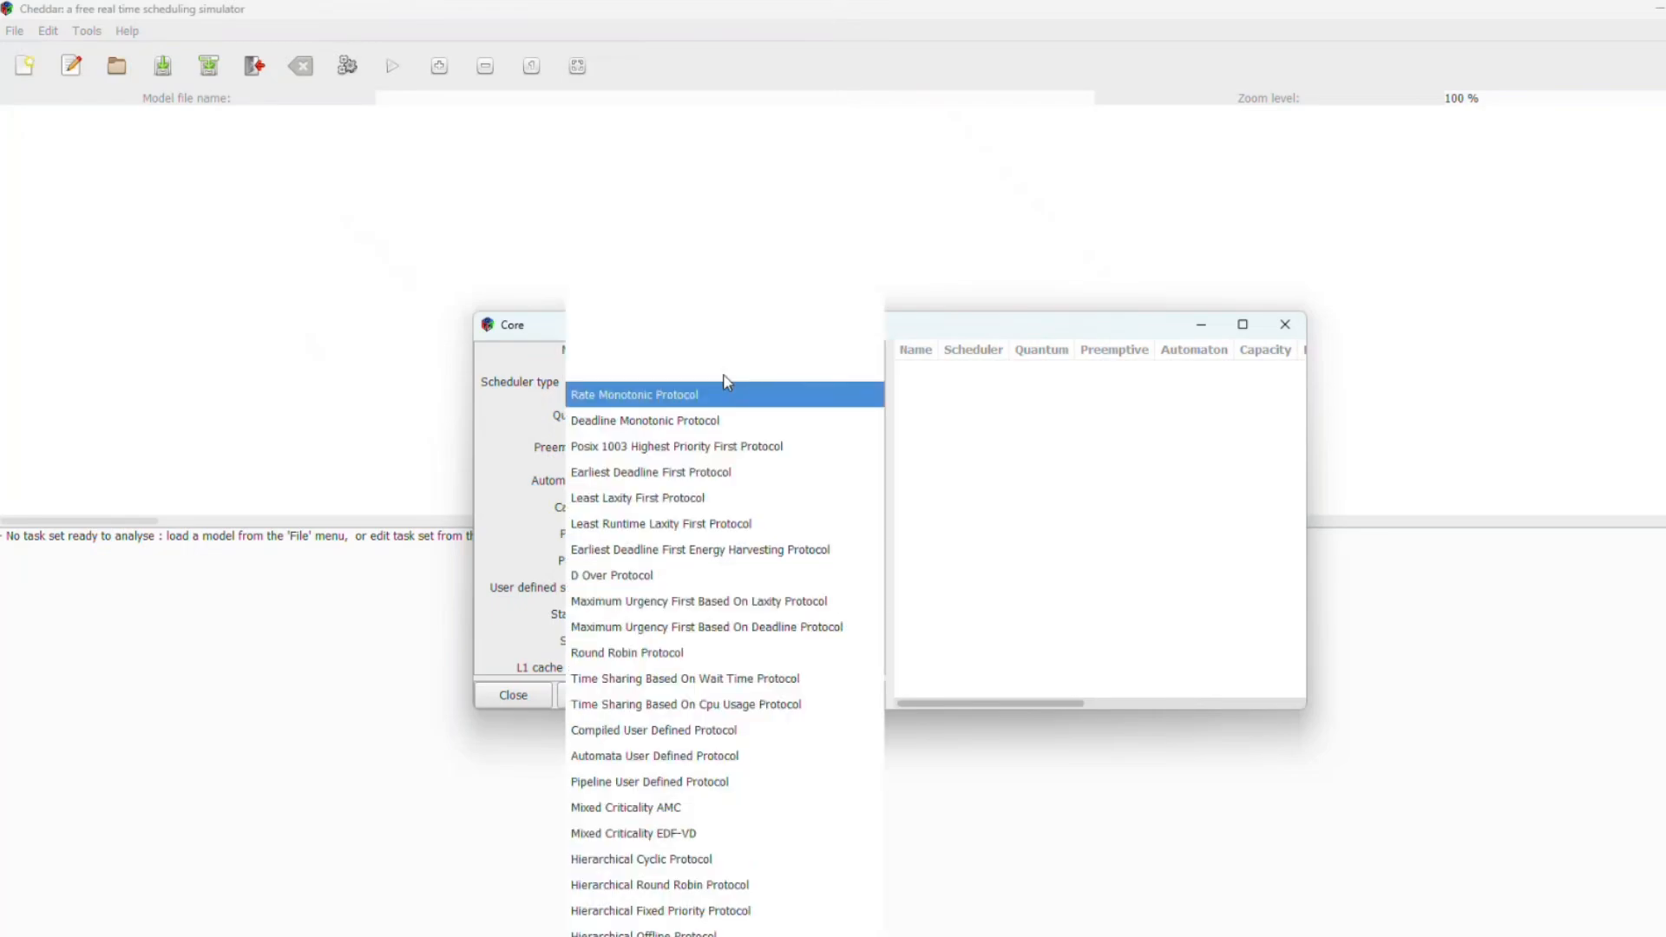
pyautogui.click(718, 473)
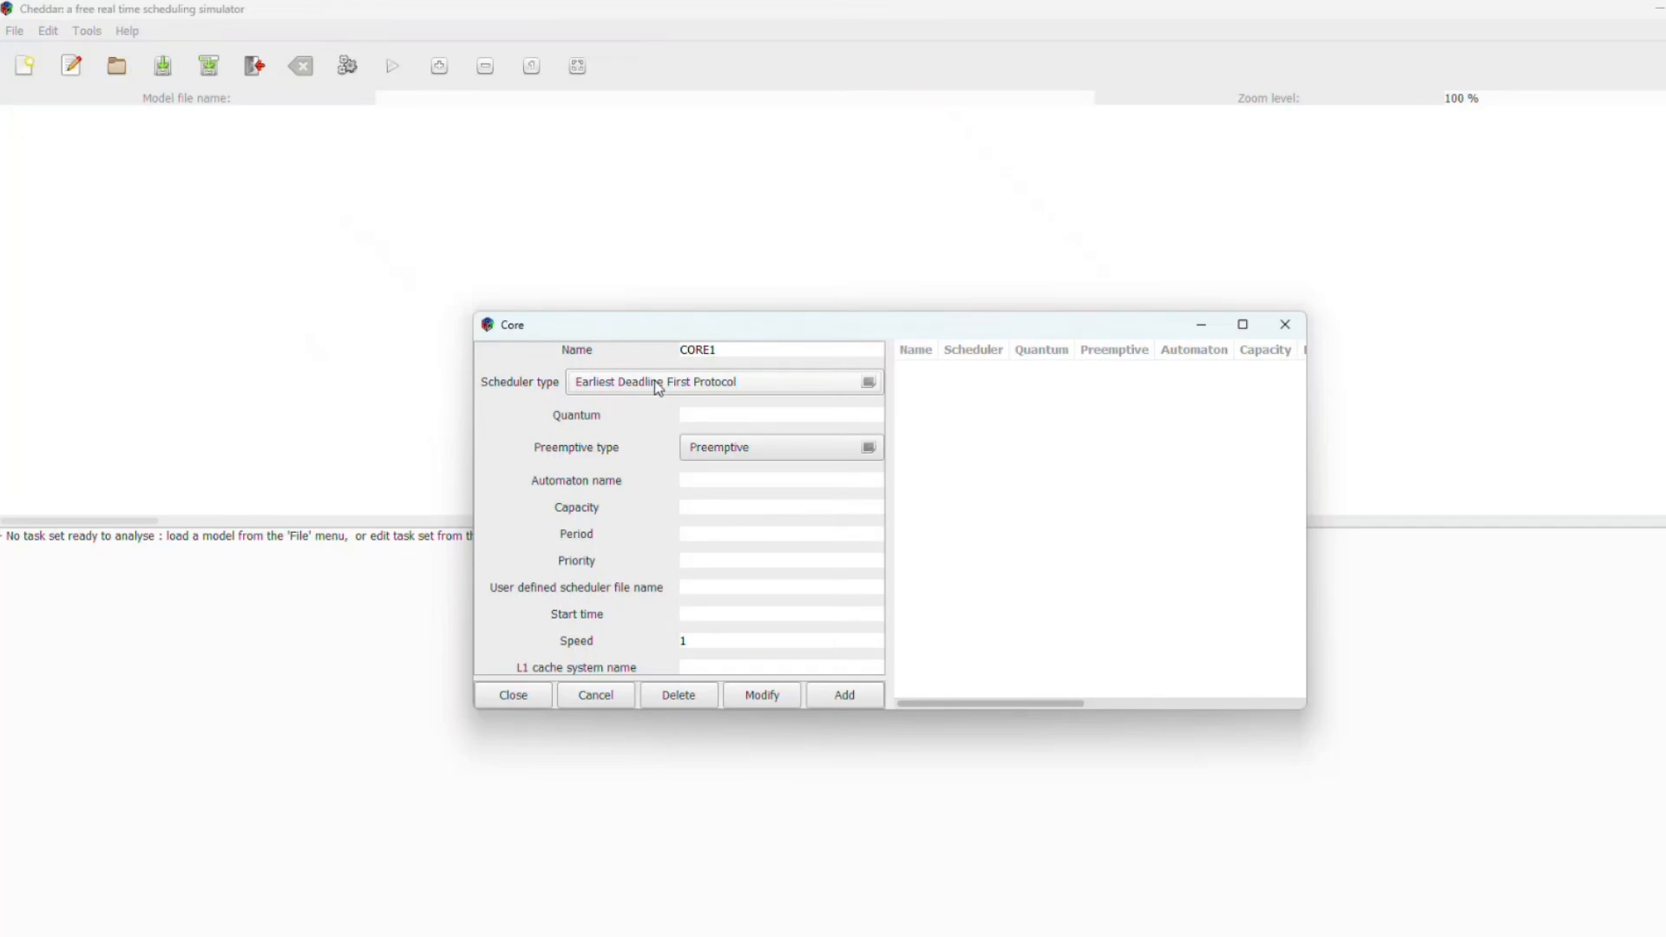
pyautogui.click(742, 392)
pyautogui.click(1076, 519)
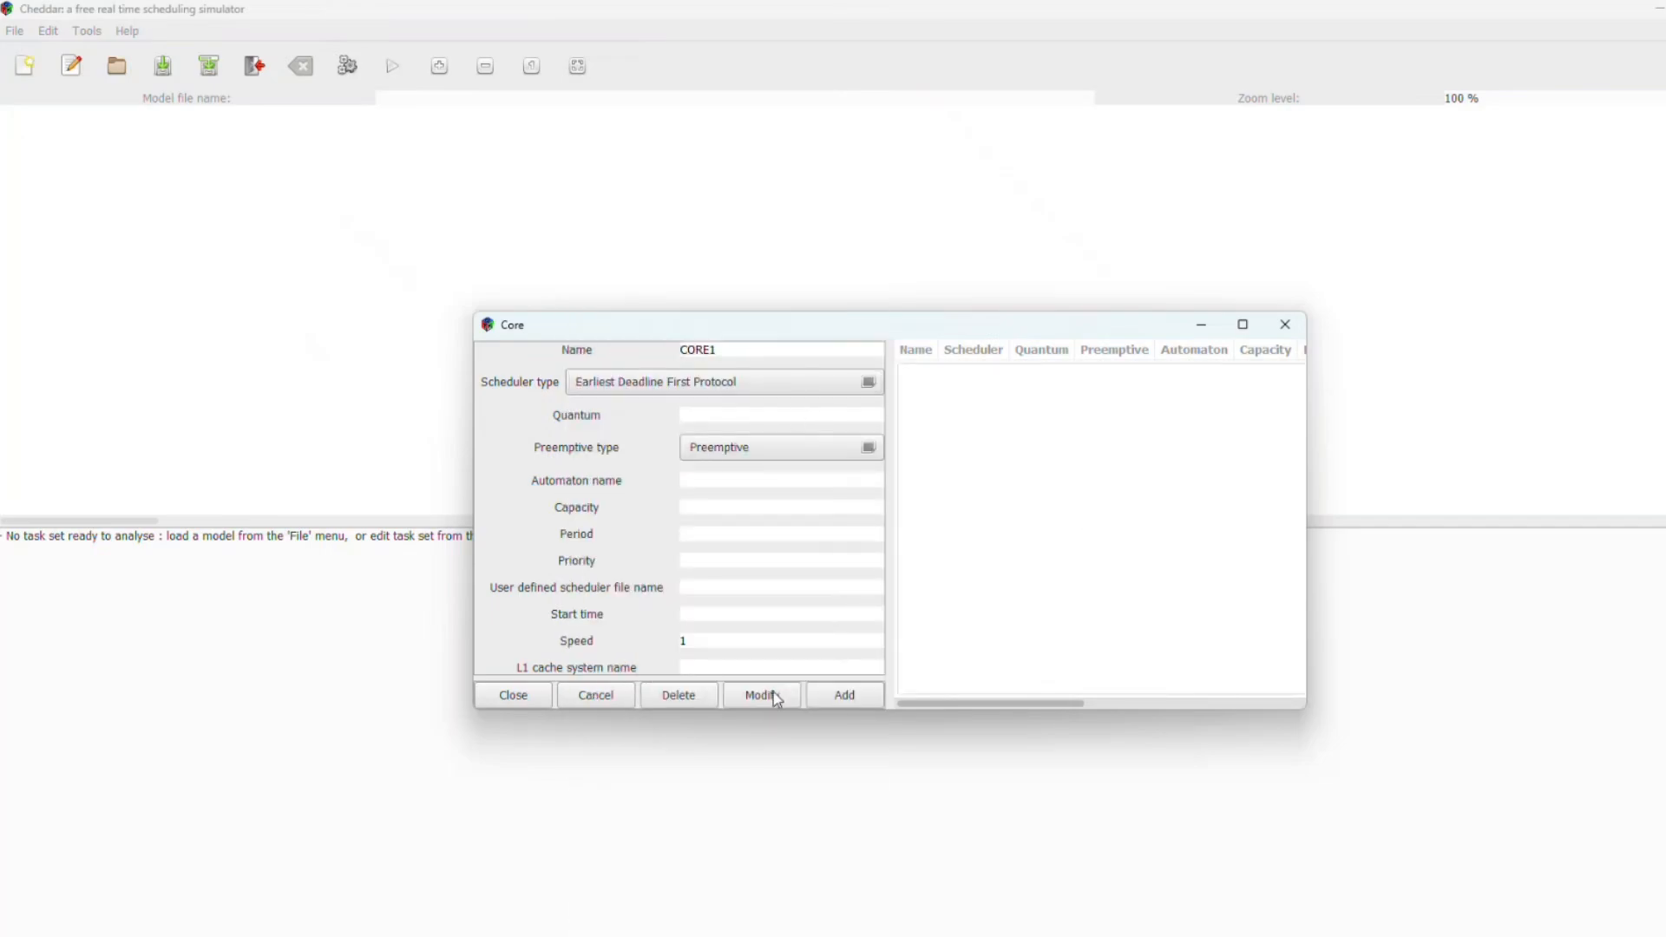
pyautogui.click(826, 697)
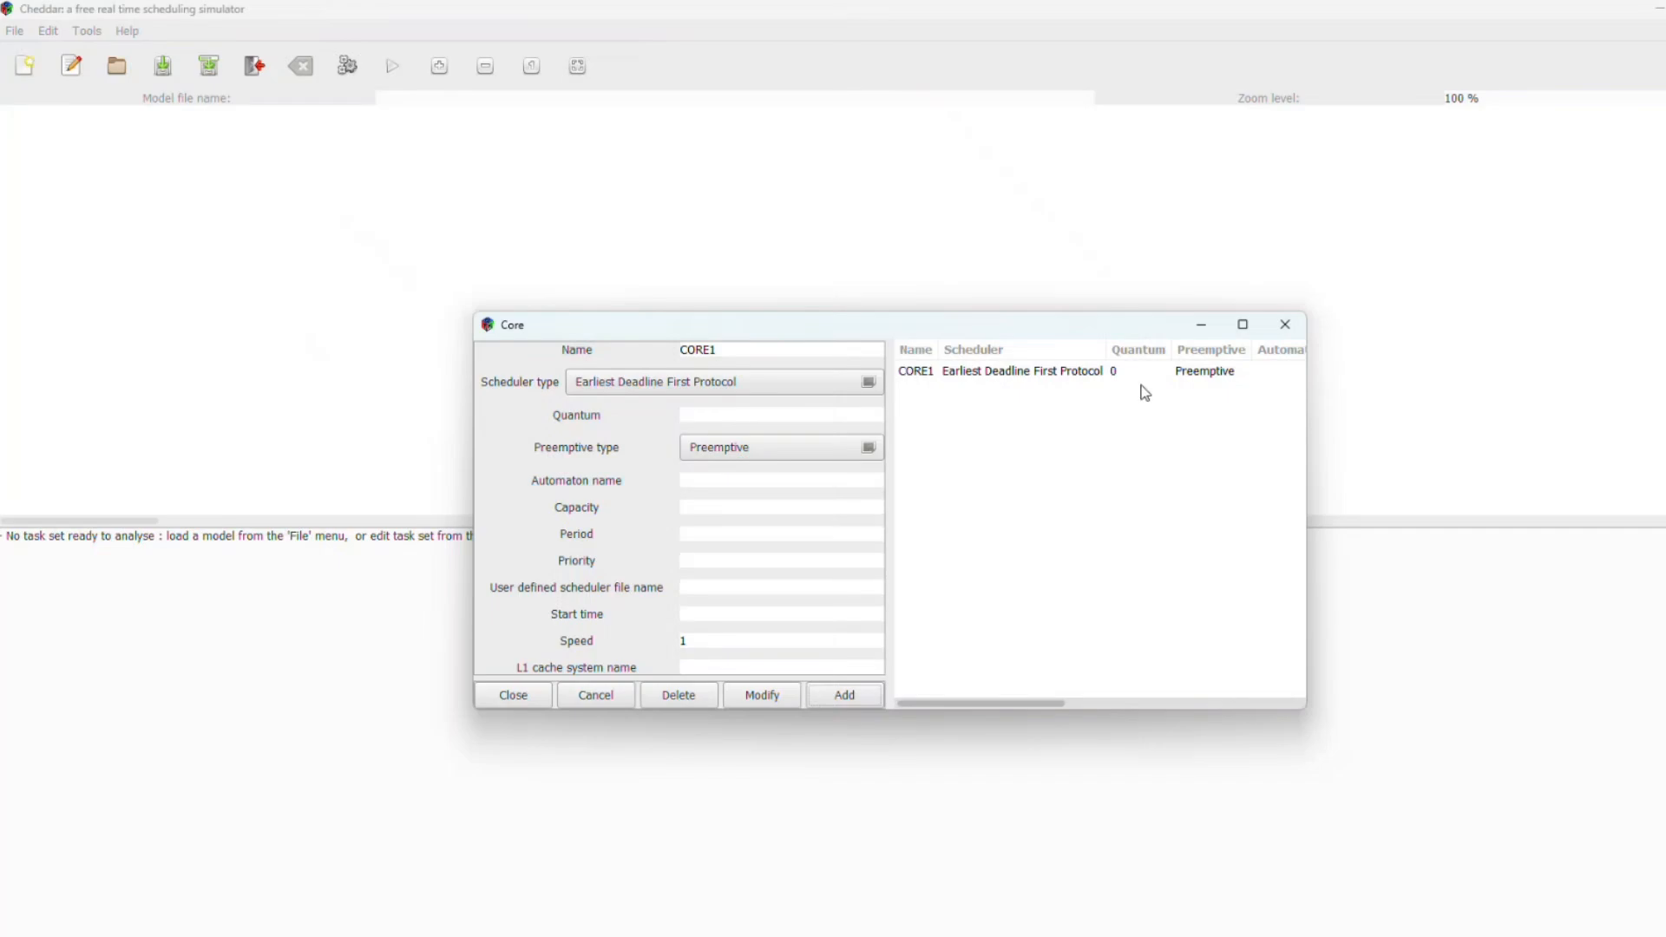
pyautogui.click(1284, 337)
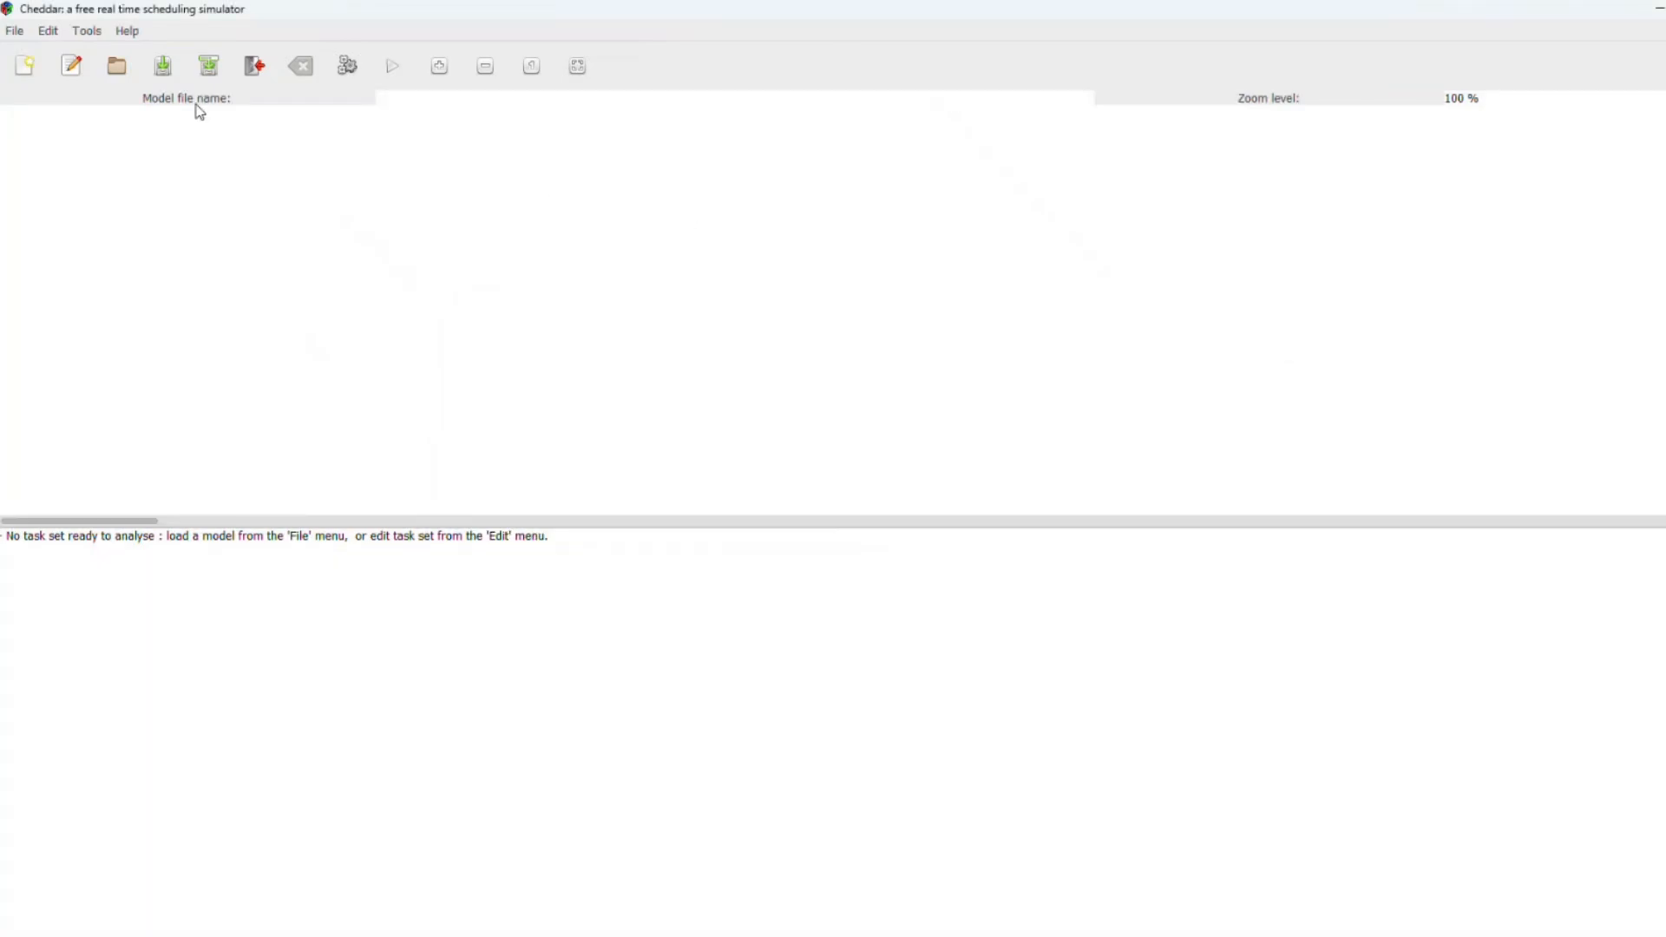
# Step: Reopen the core editor and inspect CORE1's settings and scheduler options
pyautogui.click(50, 33)
pyautogui.moveTo(69, 75)
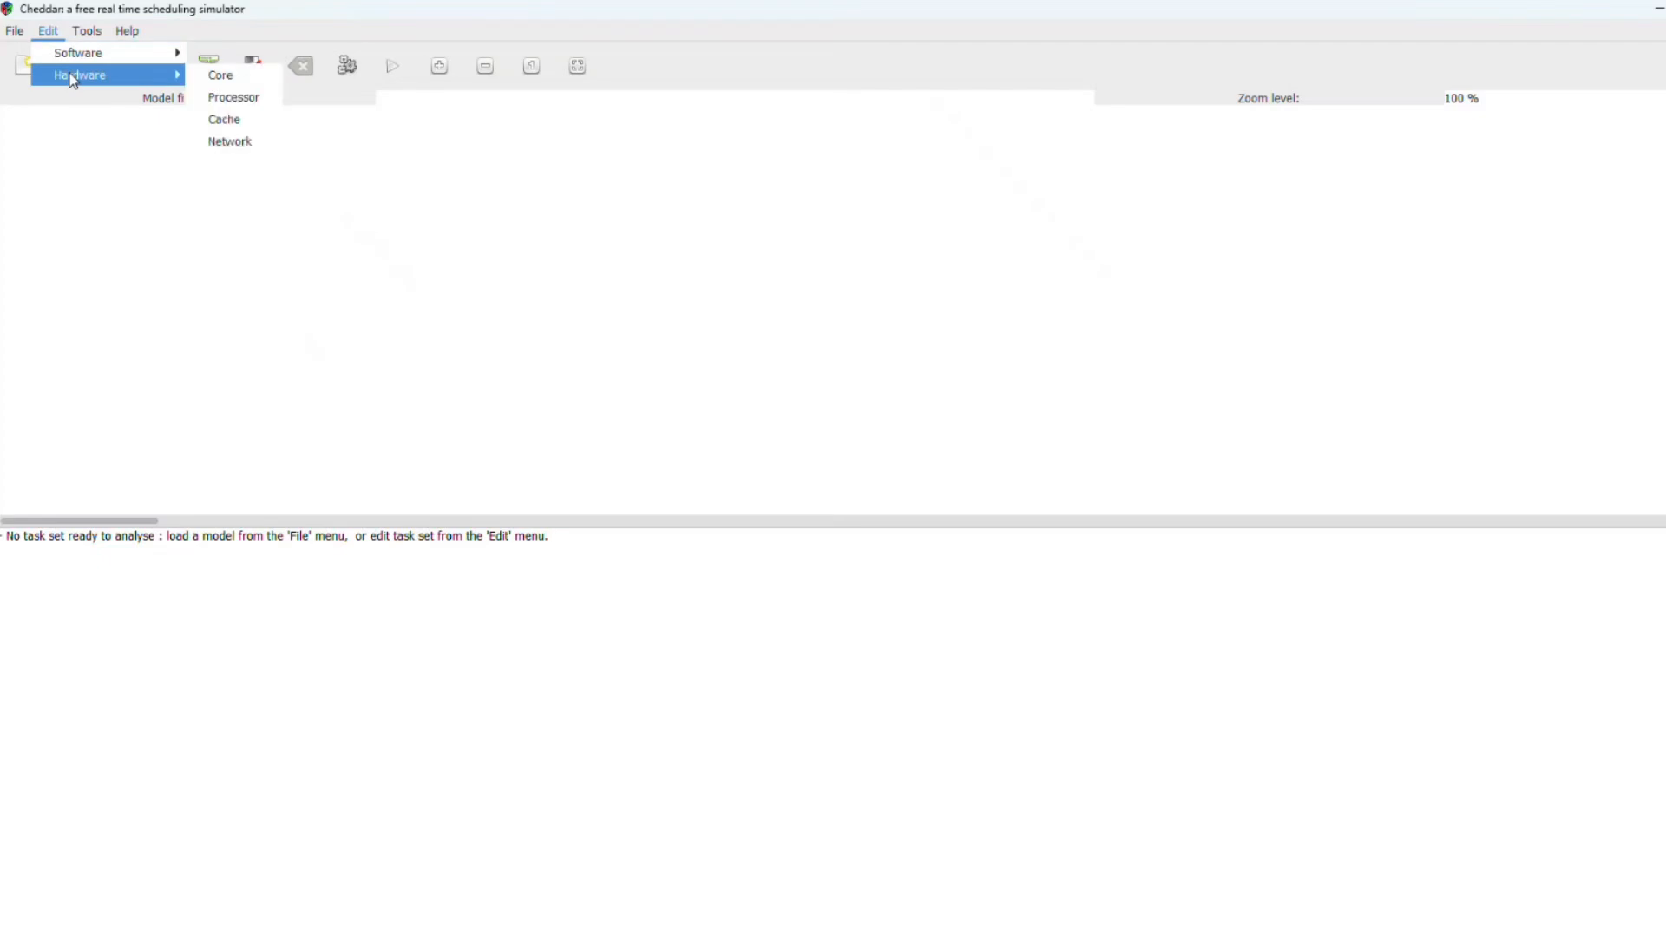
pyautogui.click(219, 76)
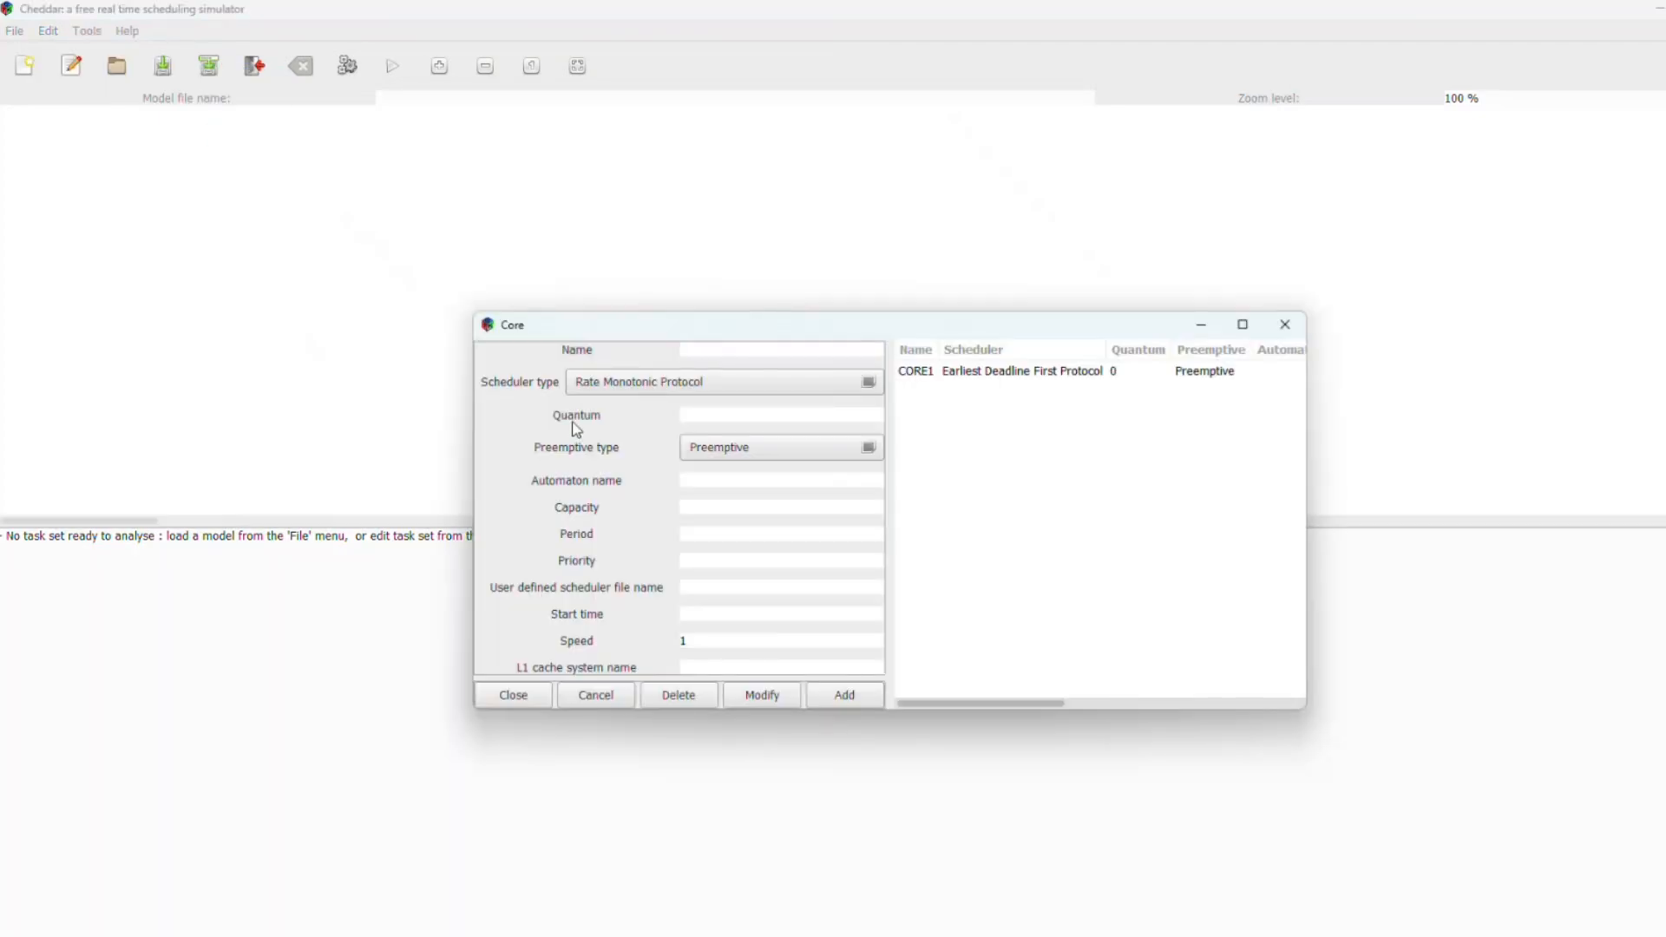
pyautogui.click(999, 380)
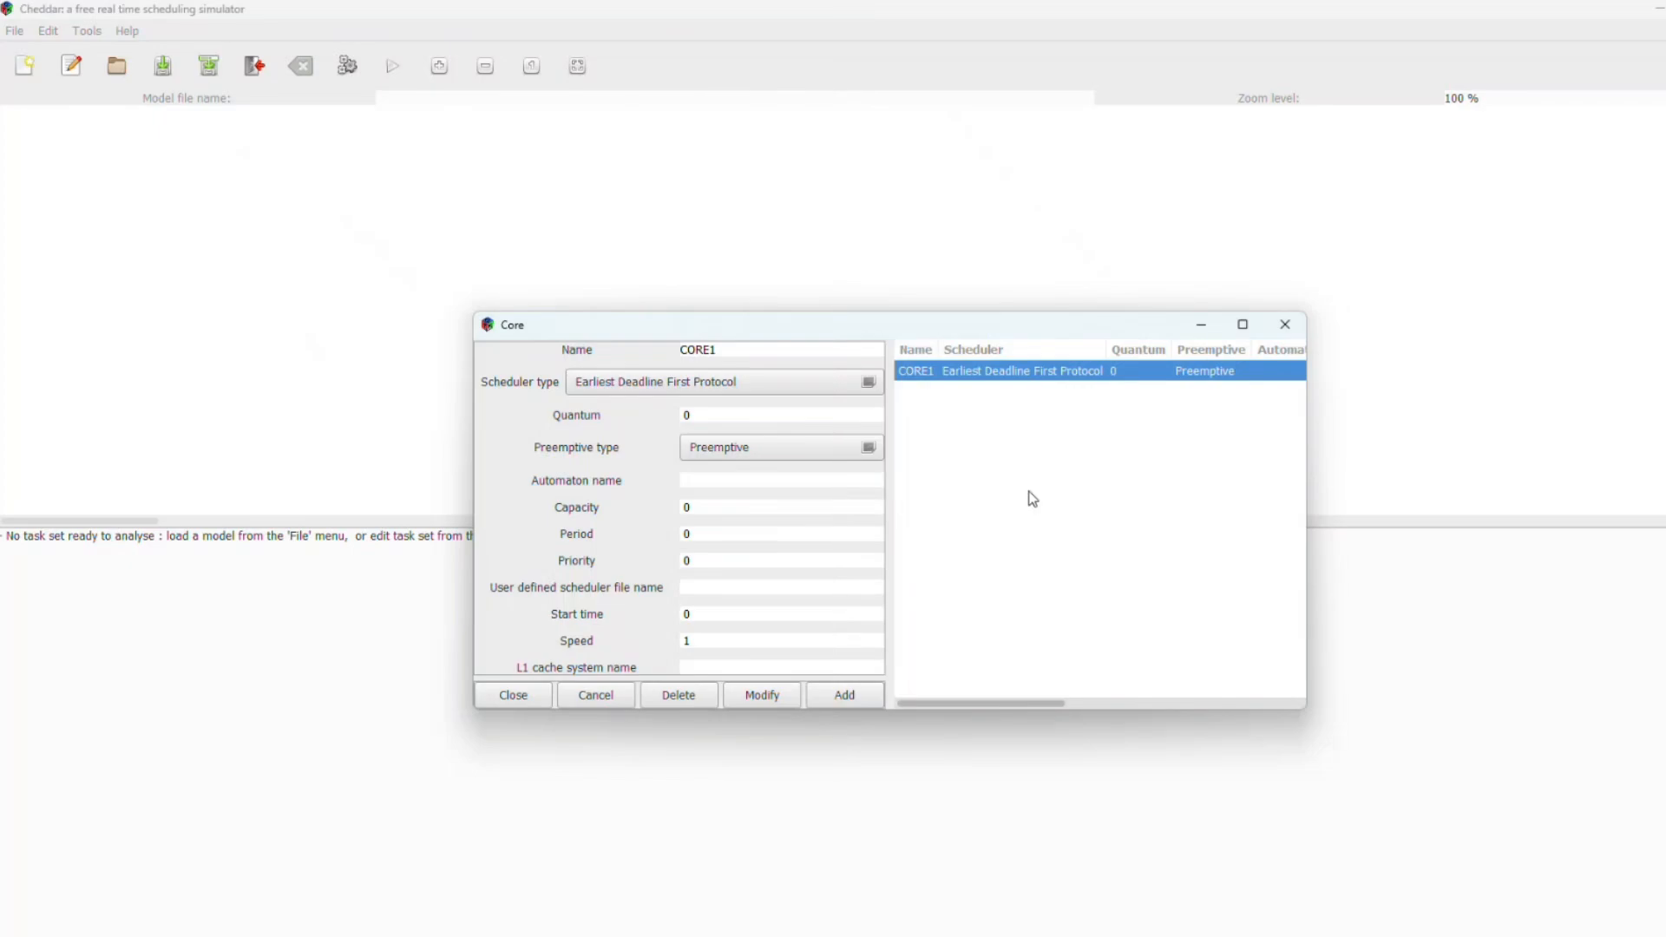
pyautogui.click(771, 389)
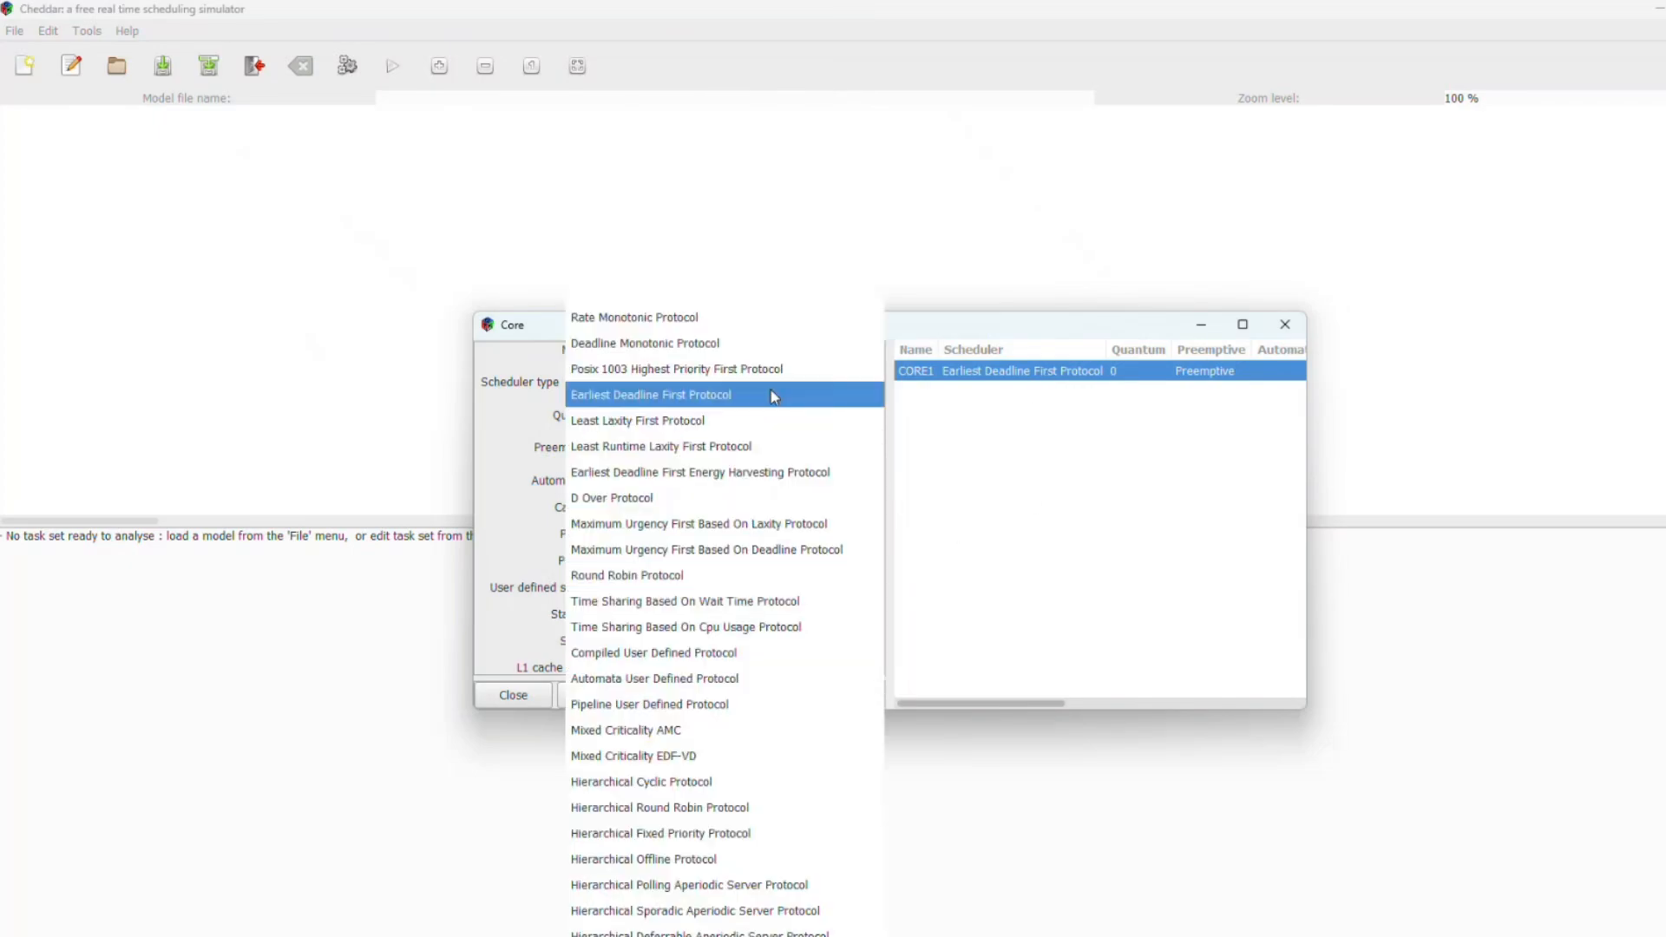
pyautogui.click(463, 439)
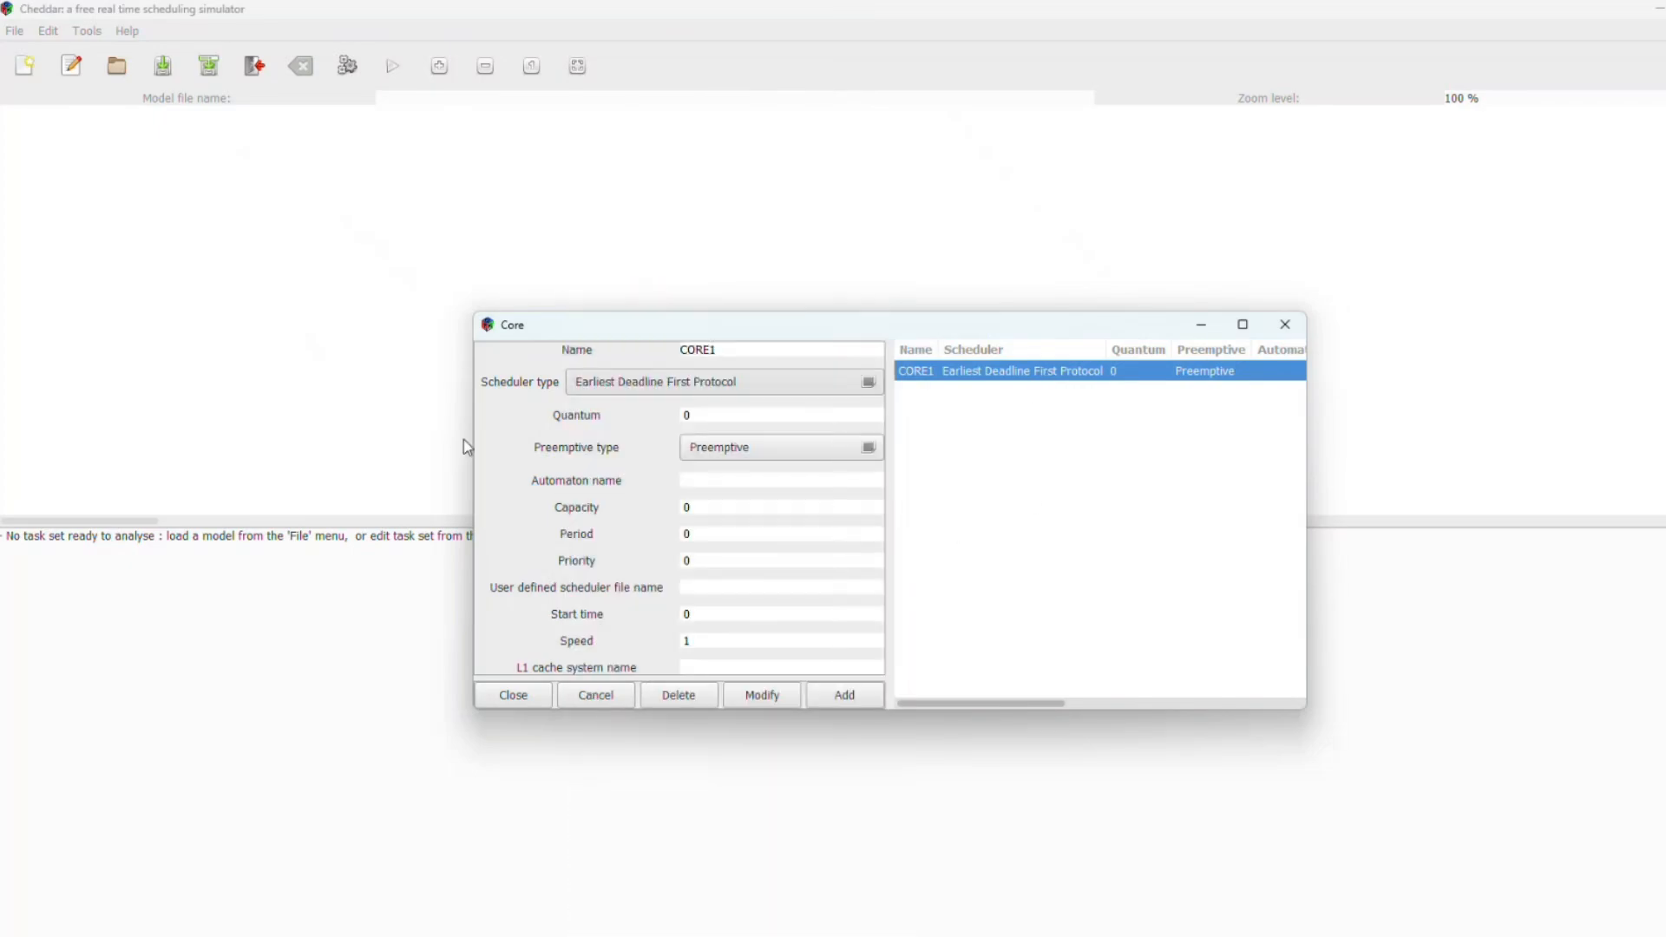
pyautogui.click(1285, 324)
# Step: Add a Monocore Type processor CPU1 with No Migration Type, assigning CORE1 to its cores table
pyautogui.click(48, 31)
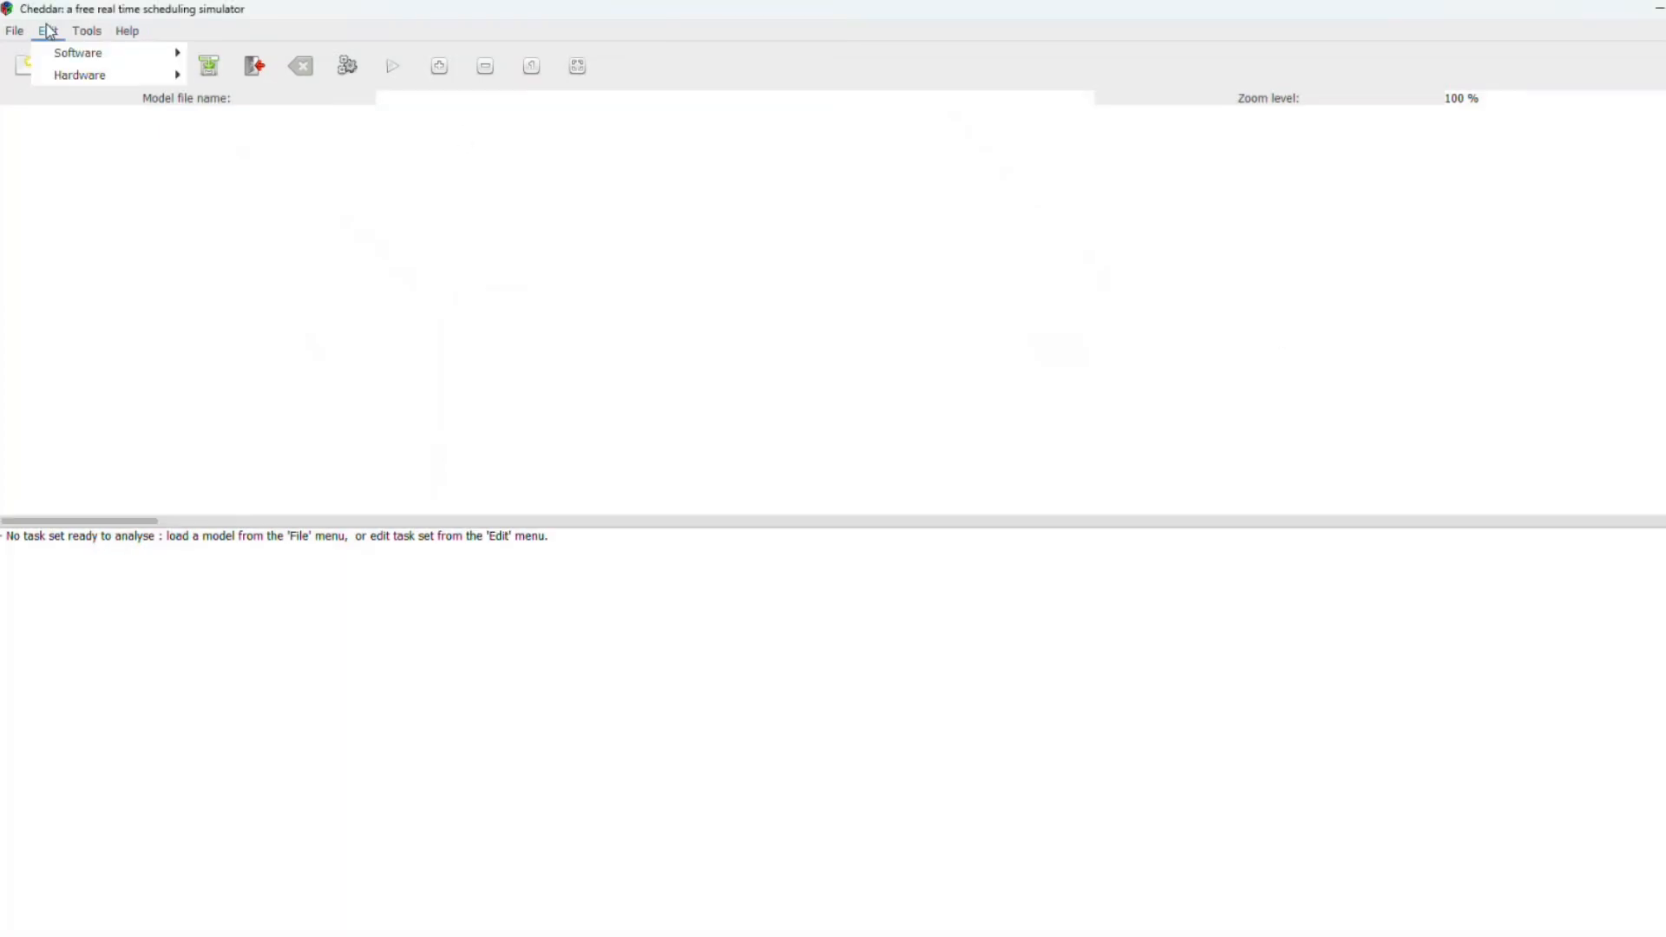
pyautogui.moveTo(79, 82)
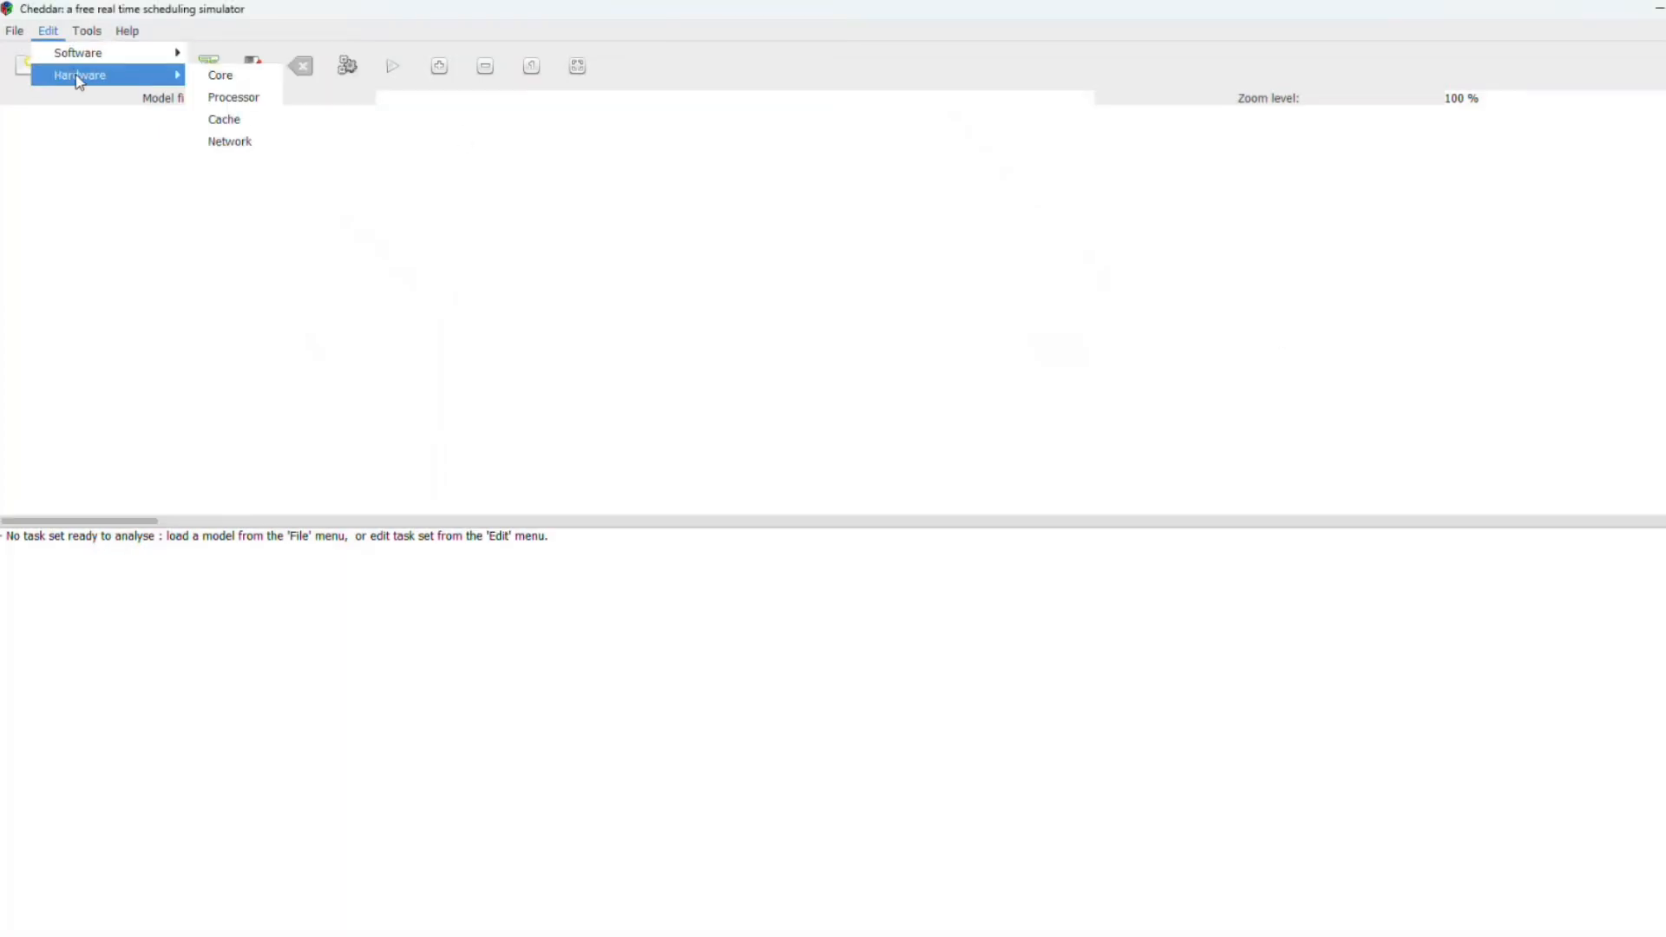
pyautogui.click(231, 95)
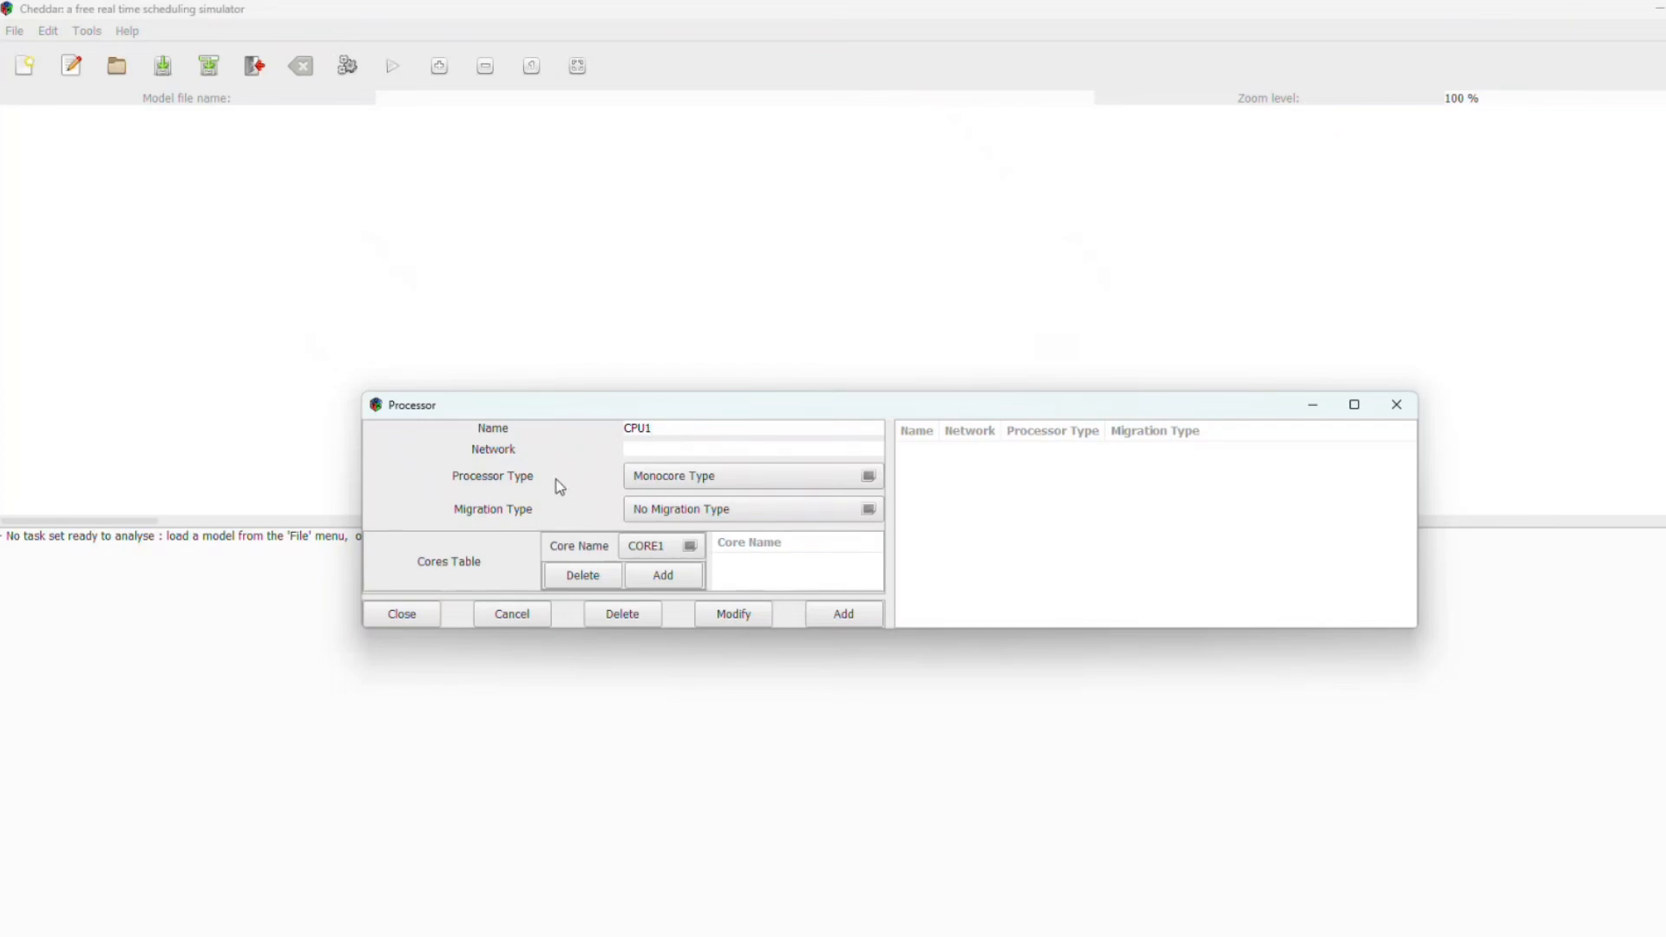
pyautogui.click(643, 491)
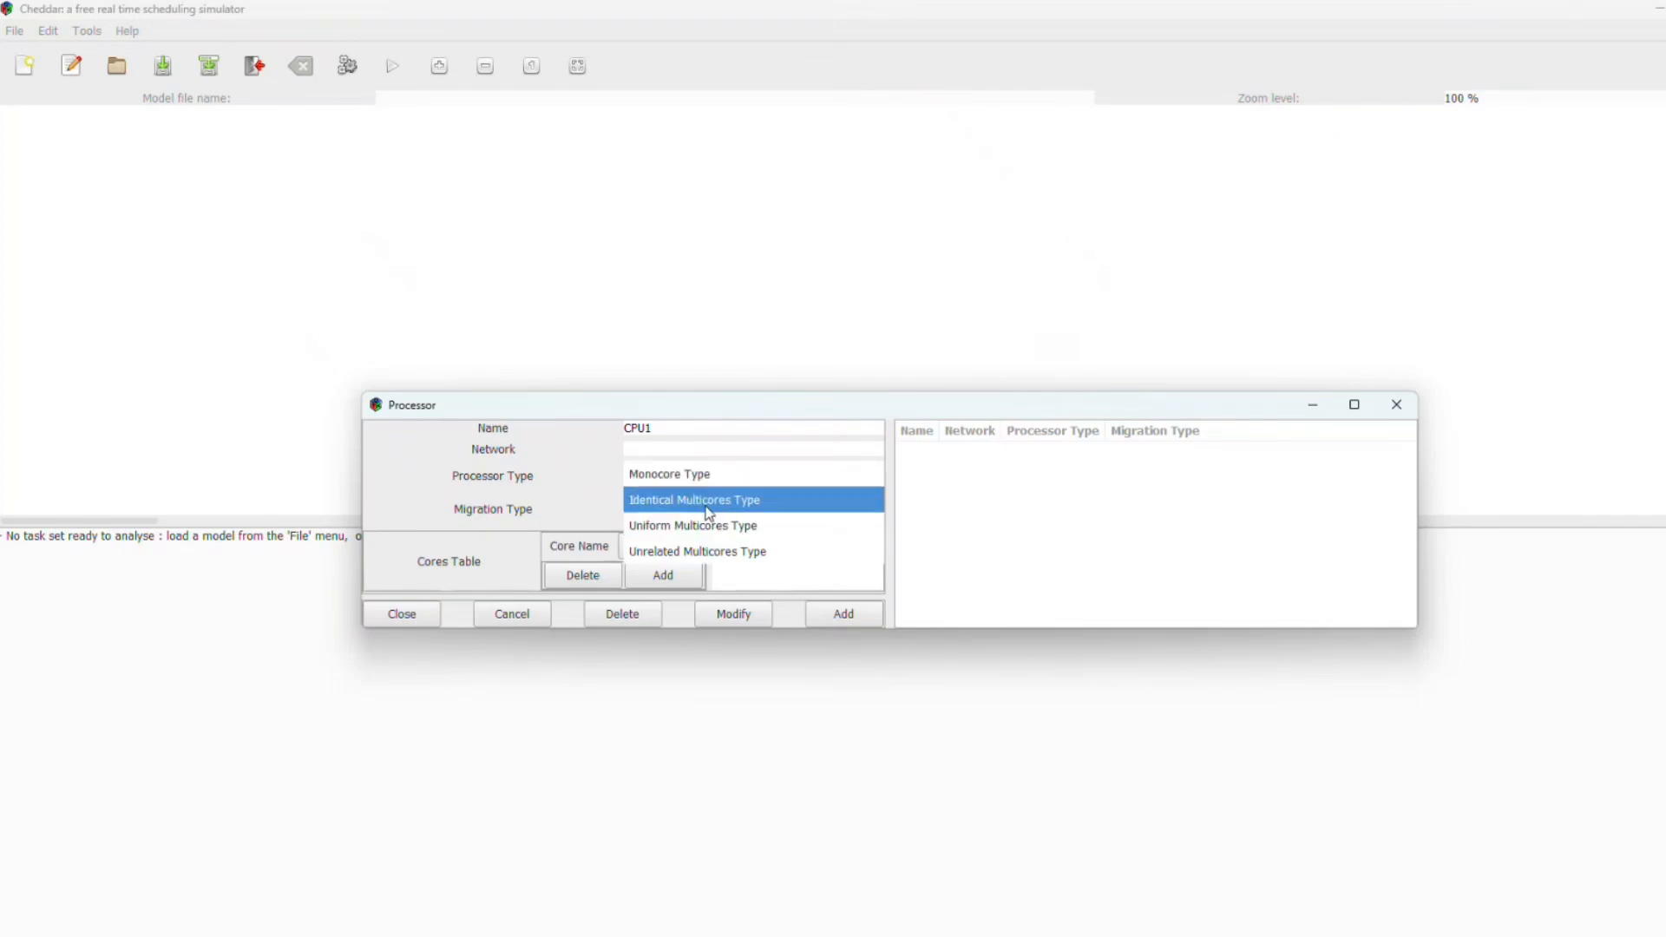
pyautogui.click(657, 482)
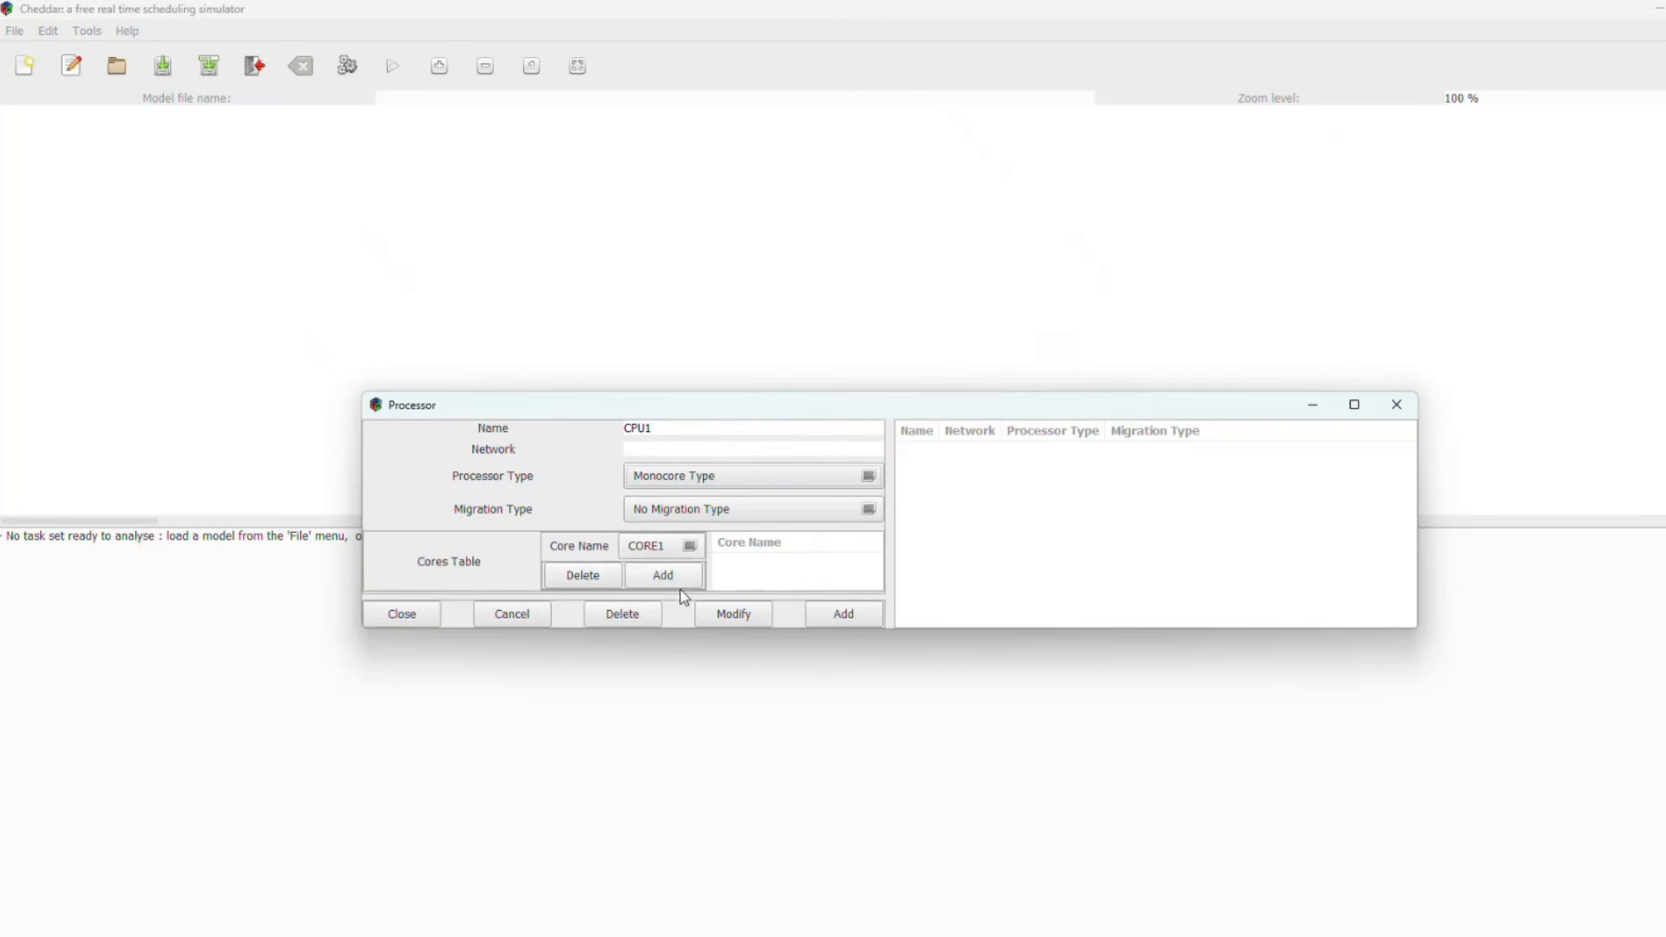
pyautogui.click(638, 559)
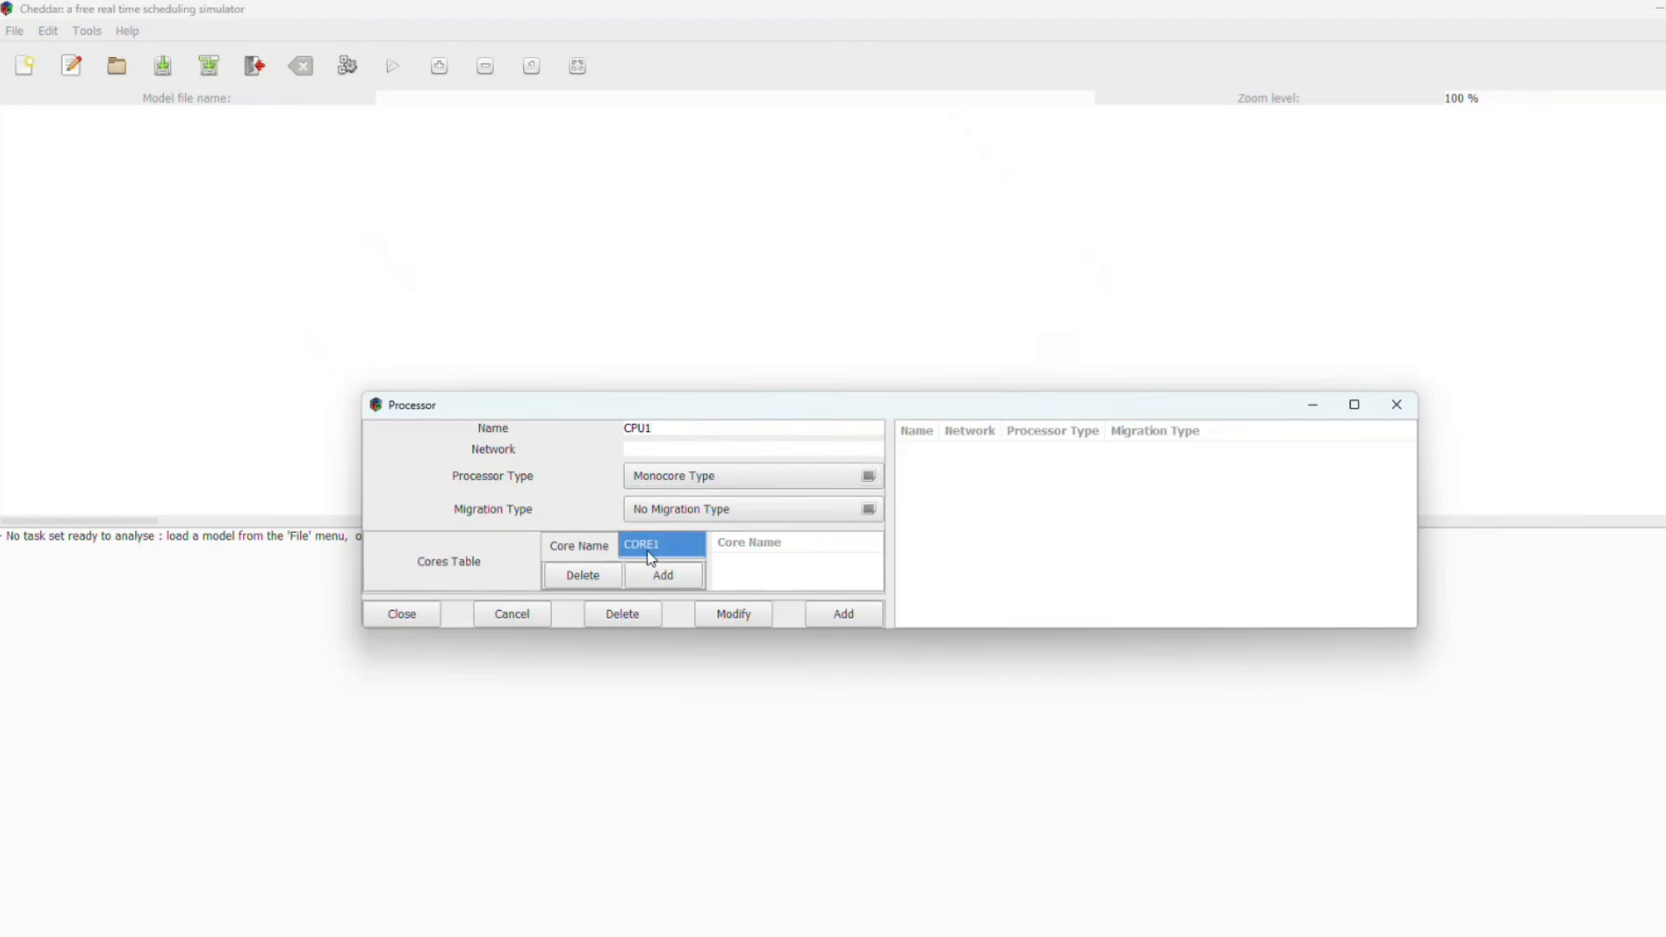
pyautogui.click(657, 564)
pyautogui.click(659, 559)
pyautogui.click(669, 581)
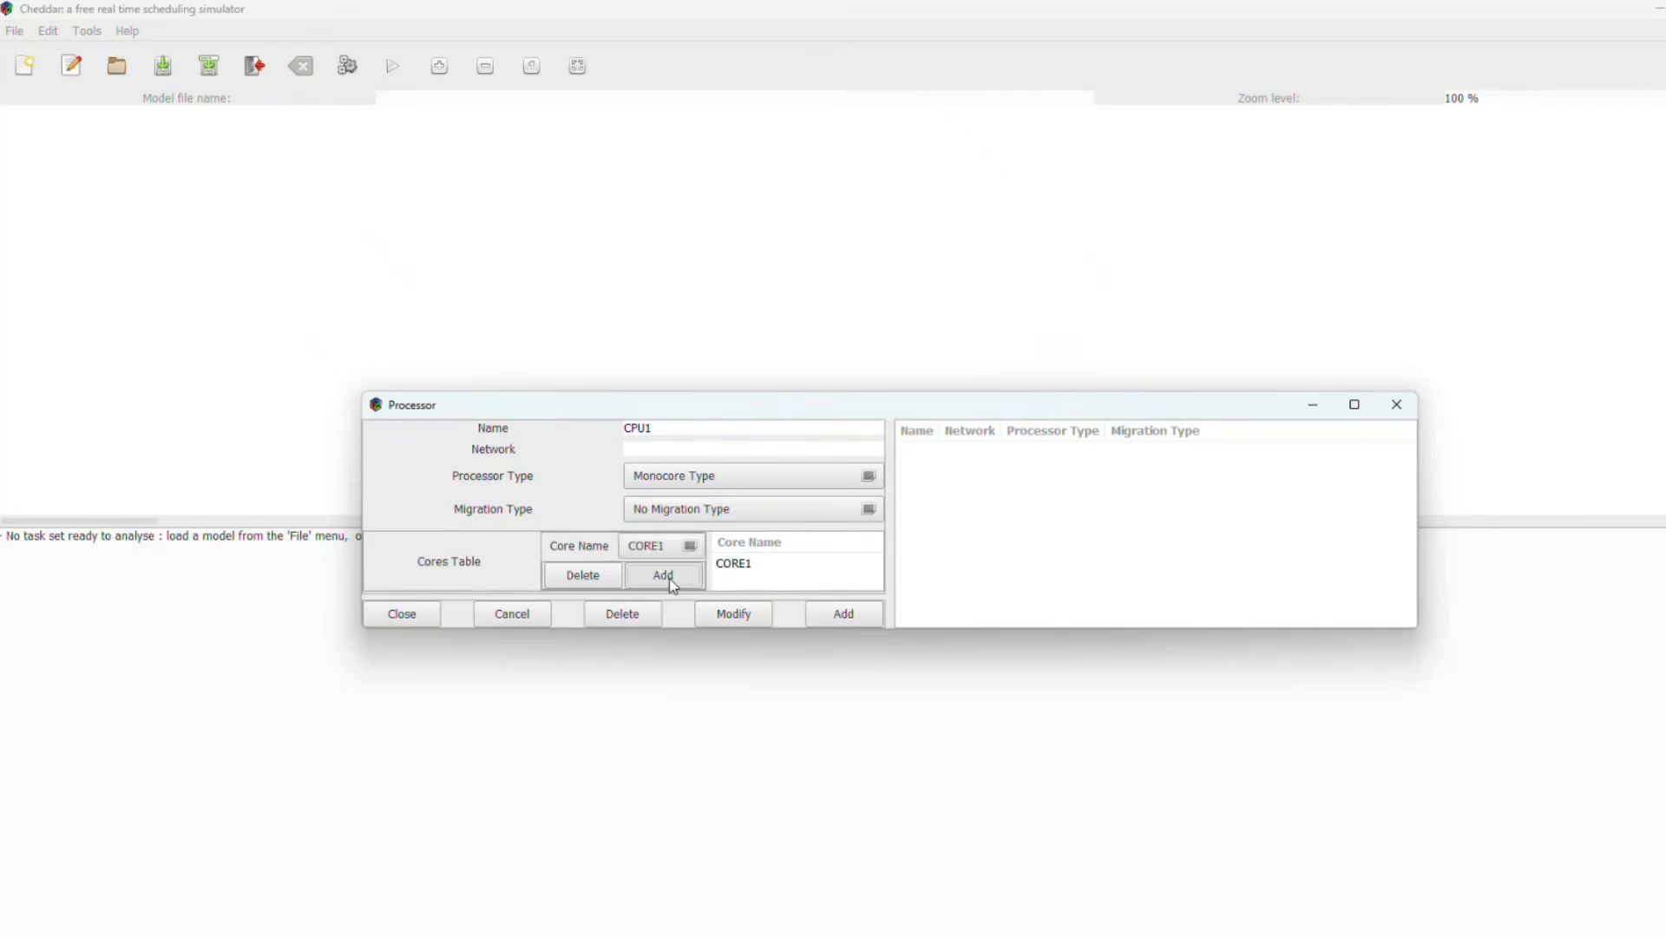
pyautogui.click(862, 621)
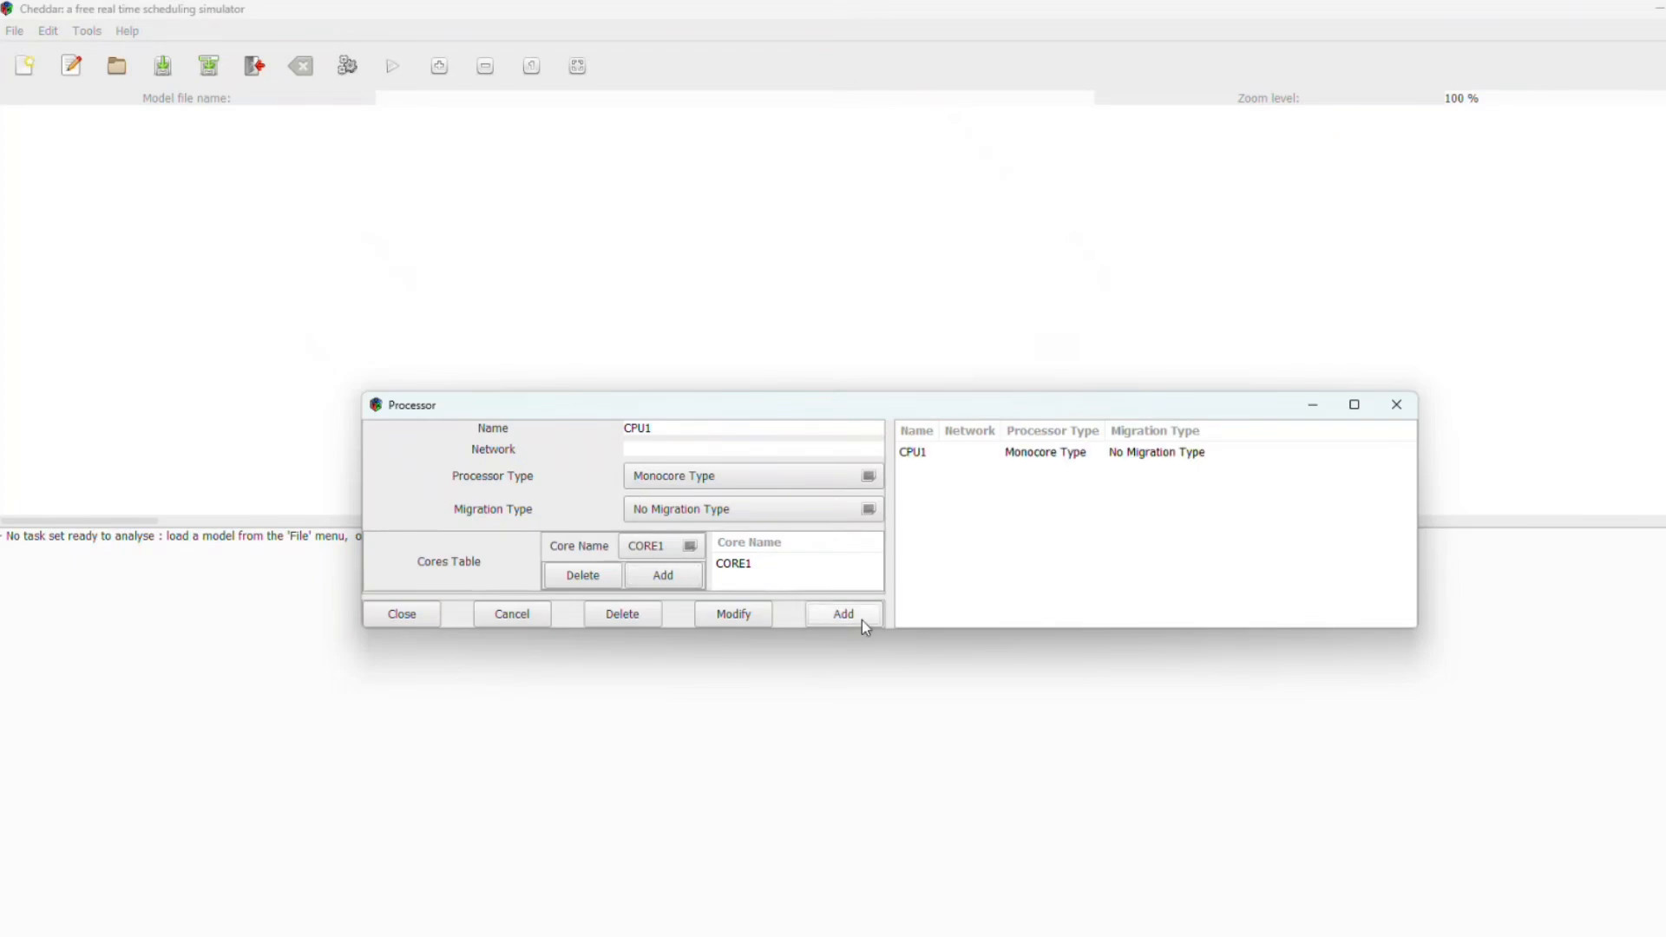
pyautogui.click(1396, 405)
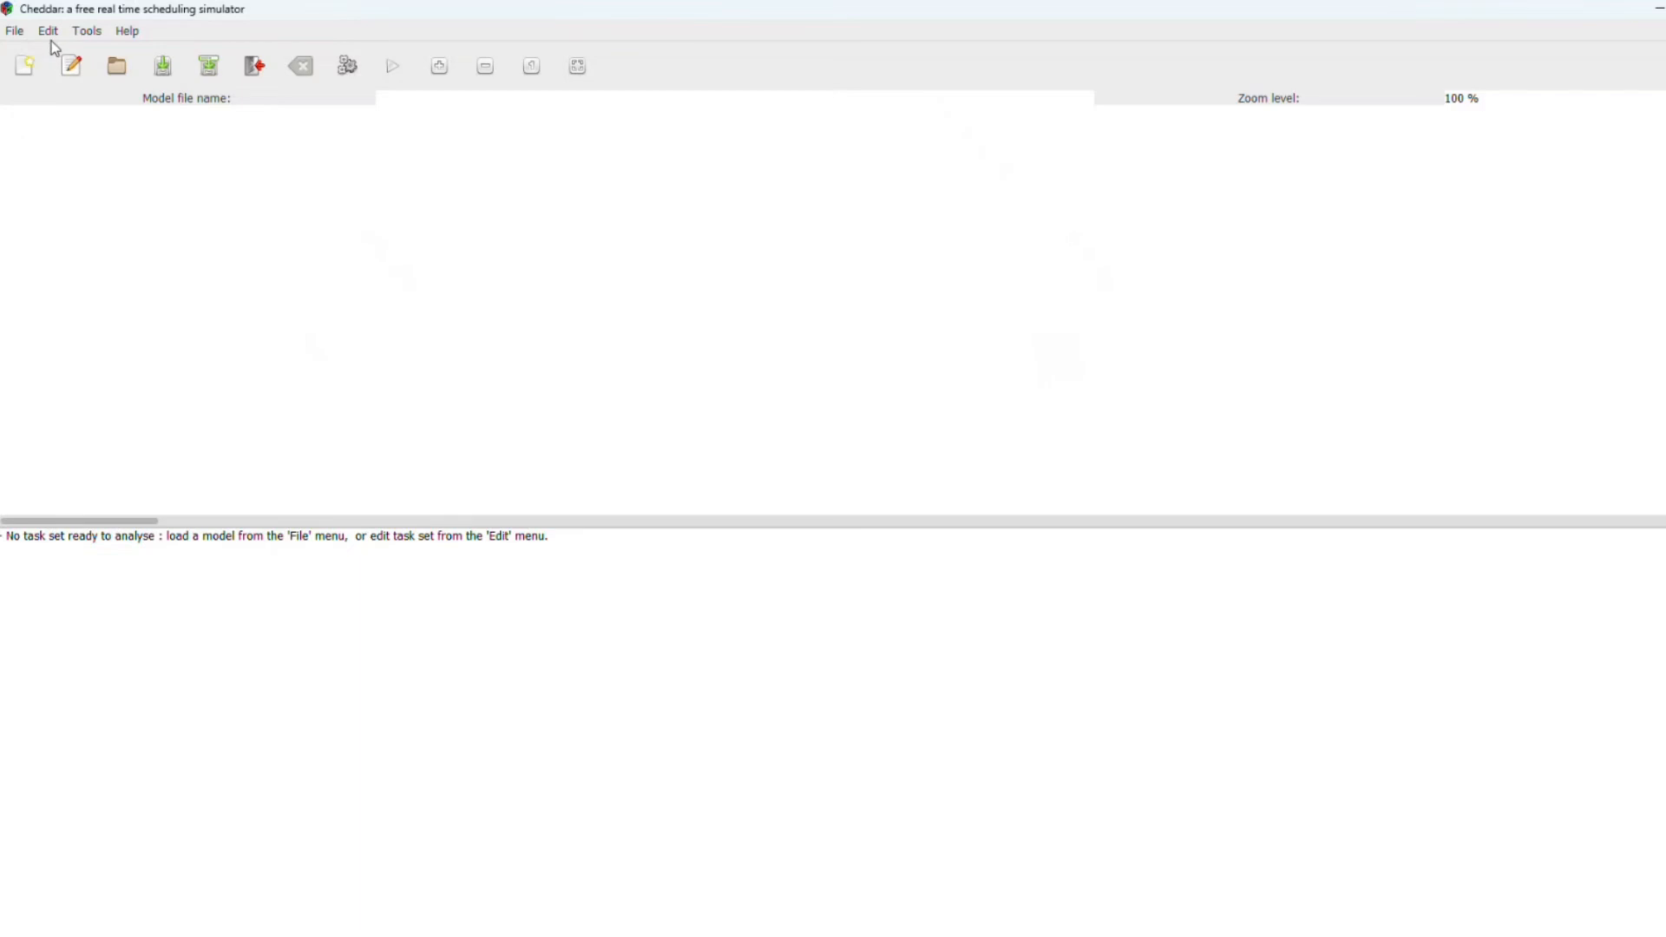
# Step: Add an address space named AD1 on processor CPU1 with No Scheduling Protocol
pyautogui.click(49, 32)
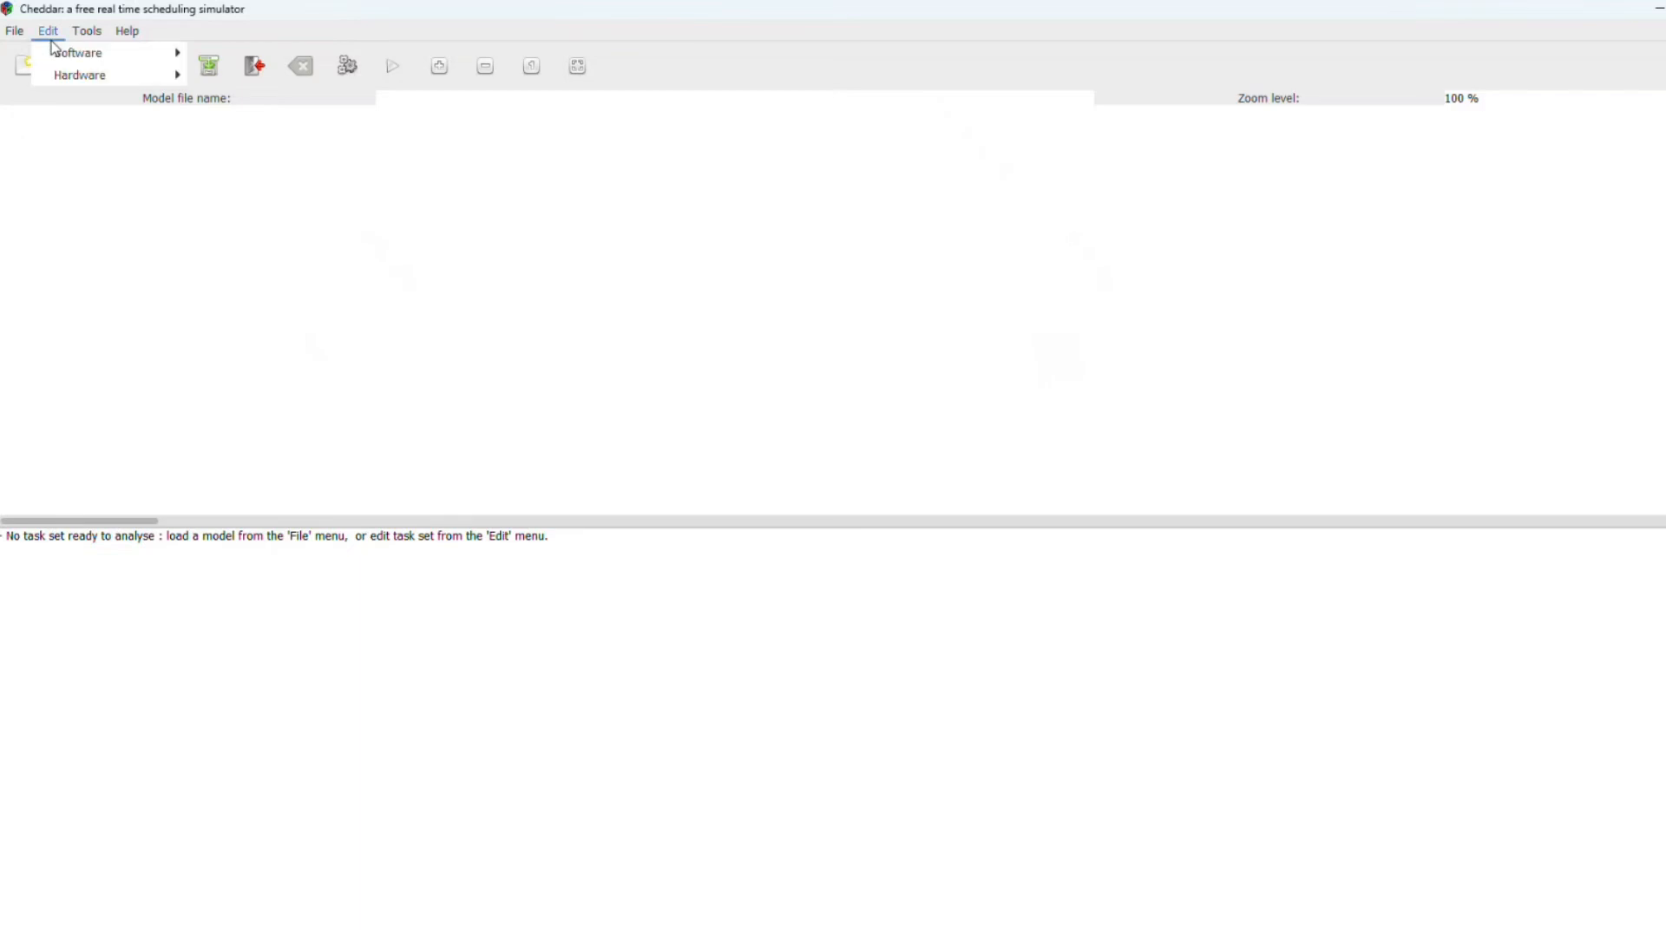
pyautogui.moveTo(56, 52)
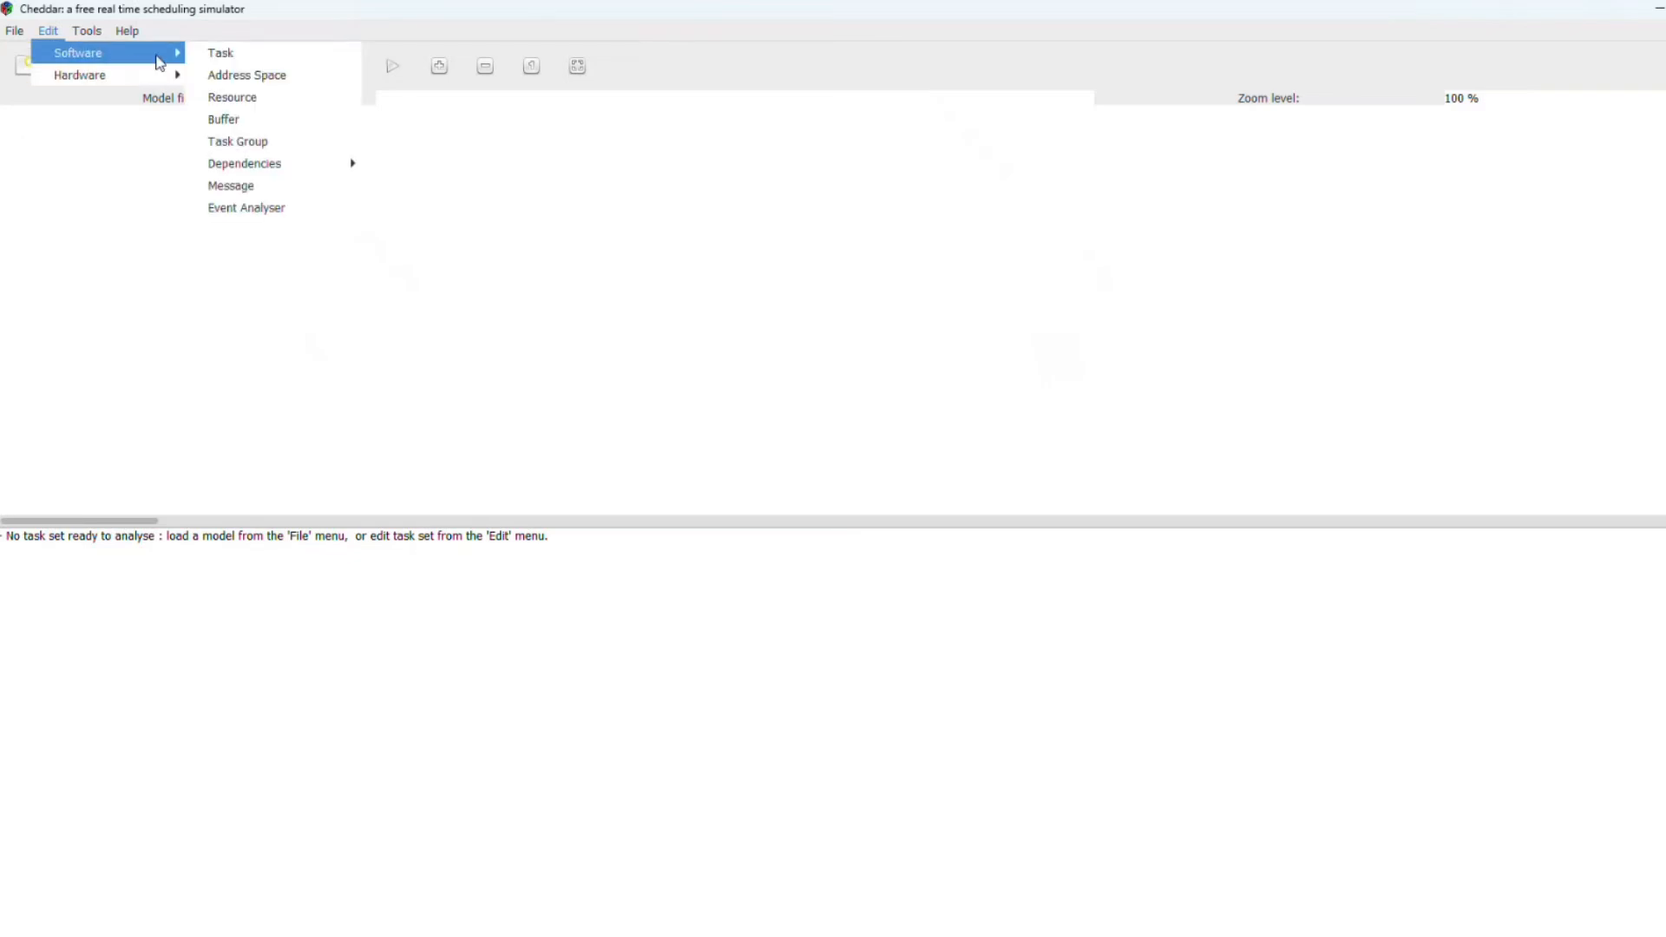
pyautogui.click(252, 76)
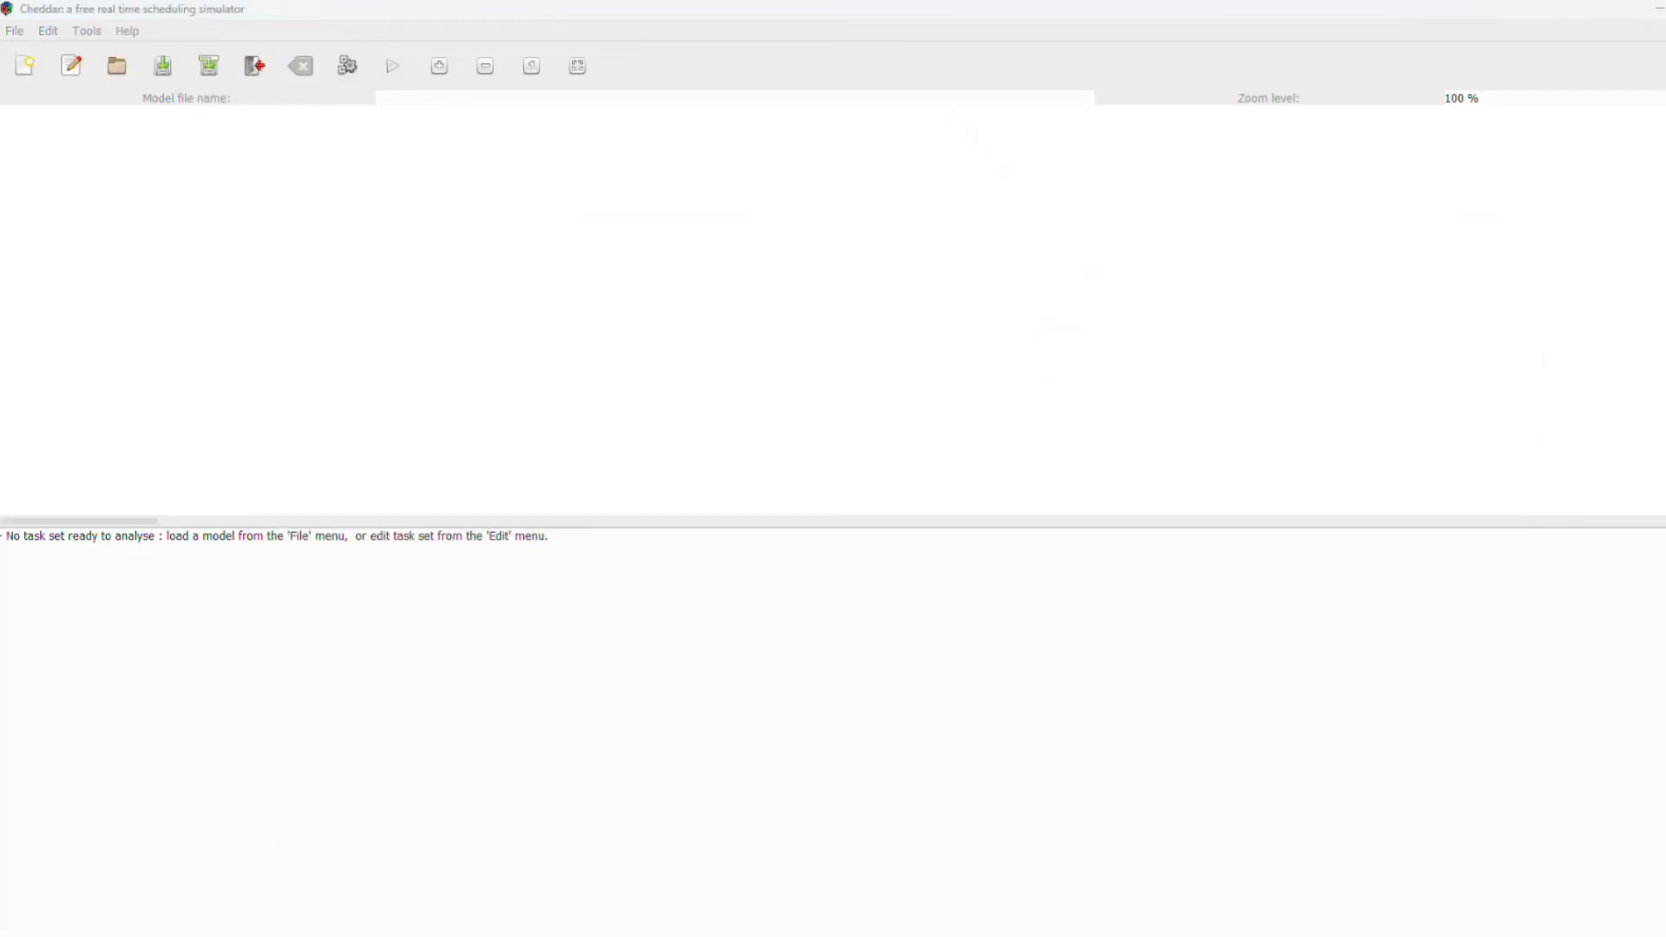
pyautogui.click(1350, 915)
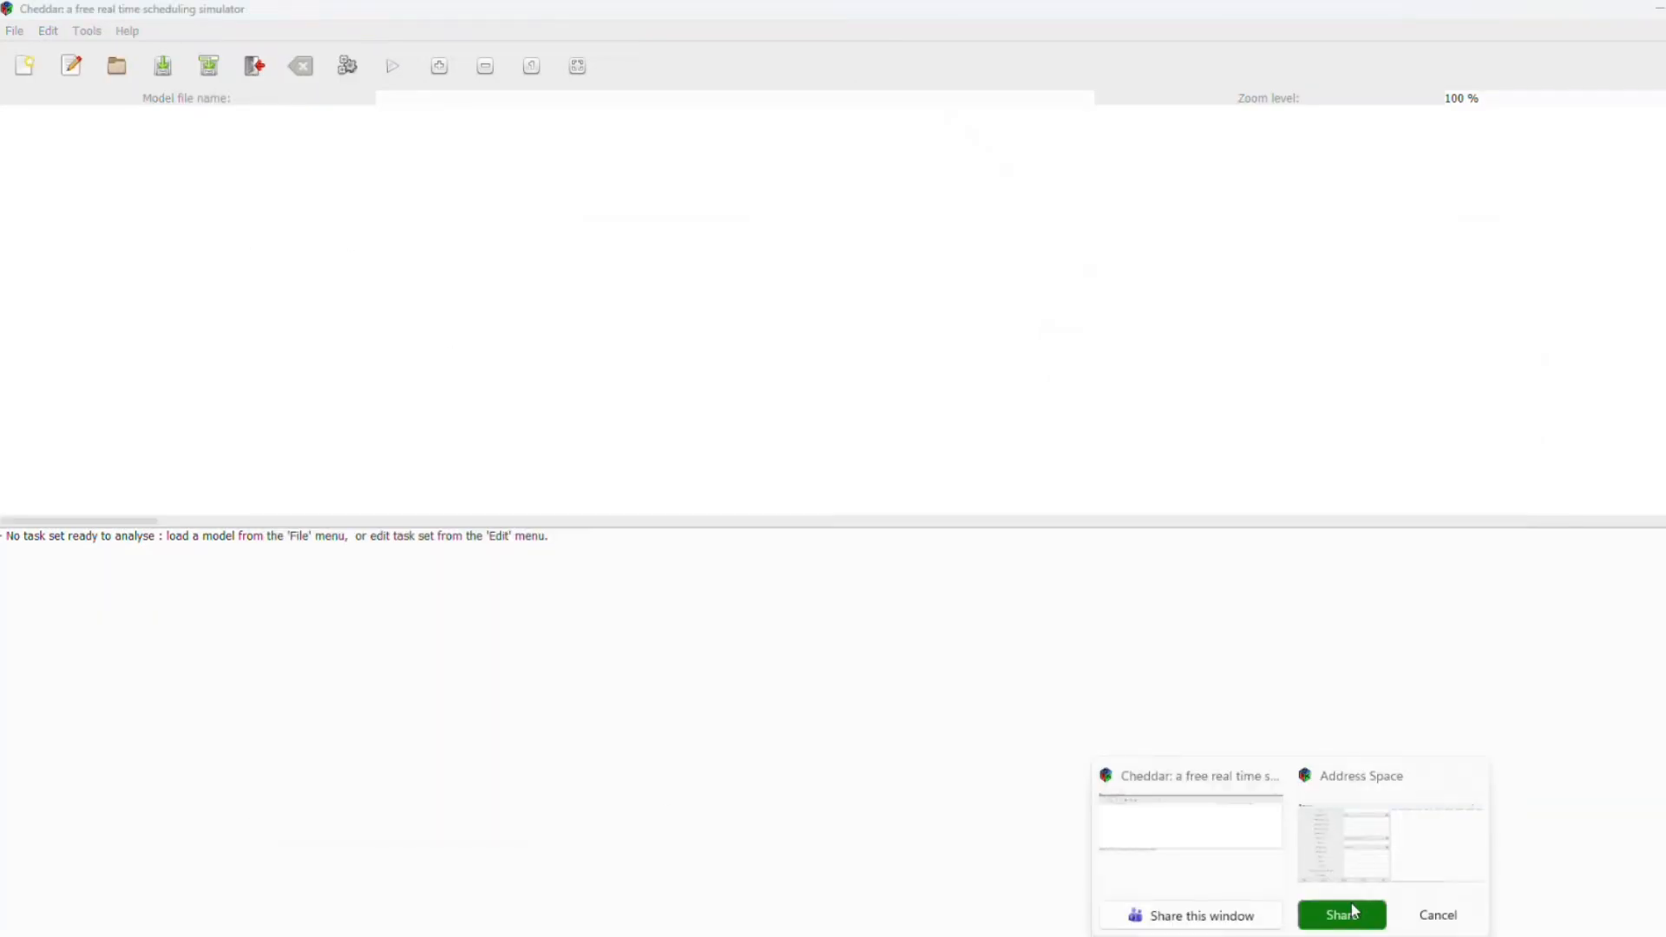
pyautogui.click(1367, 865)
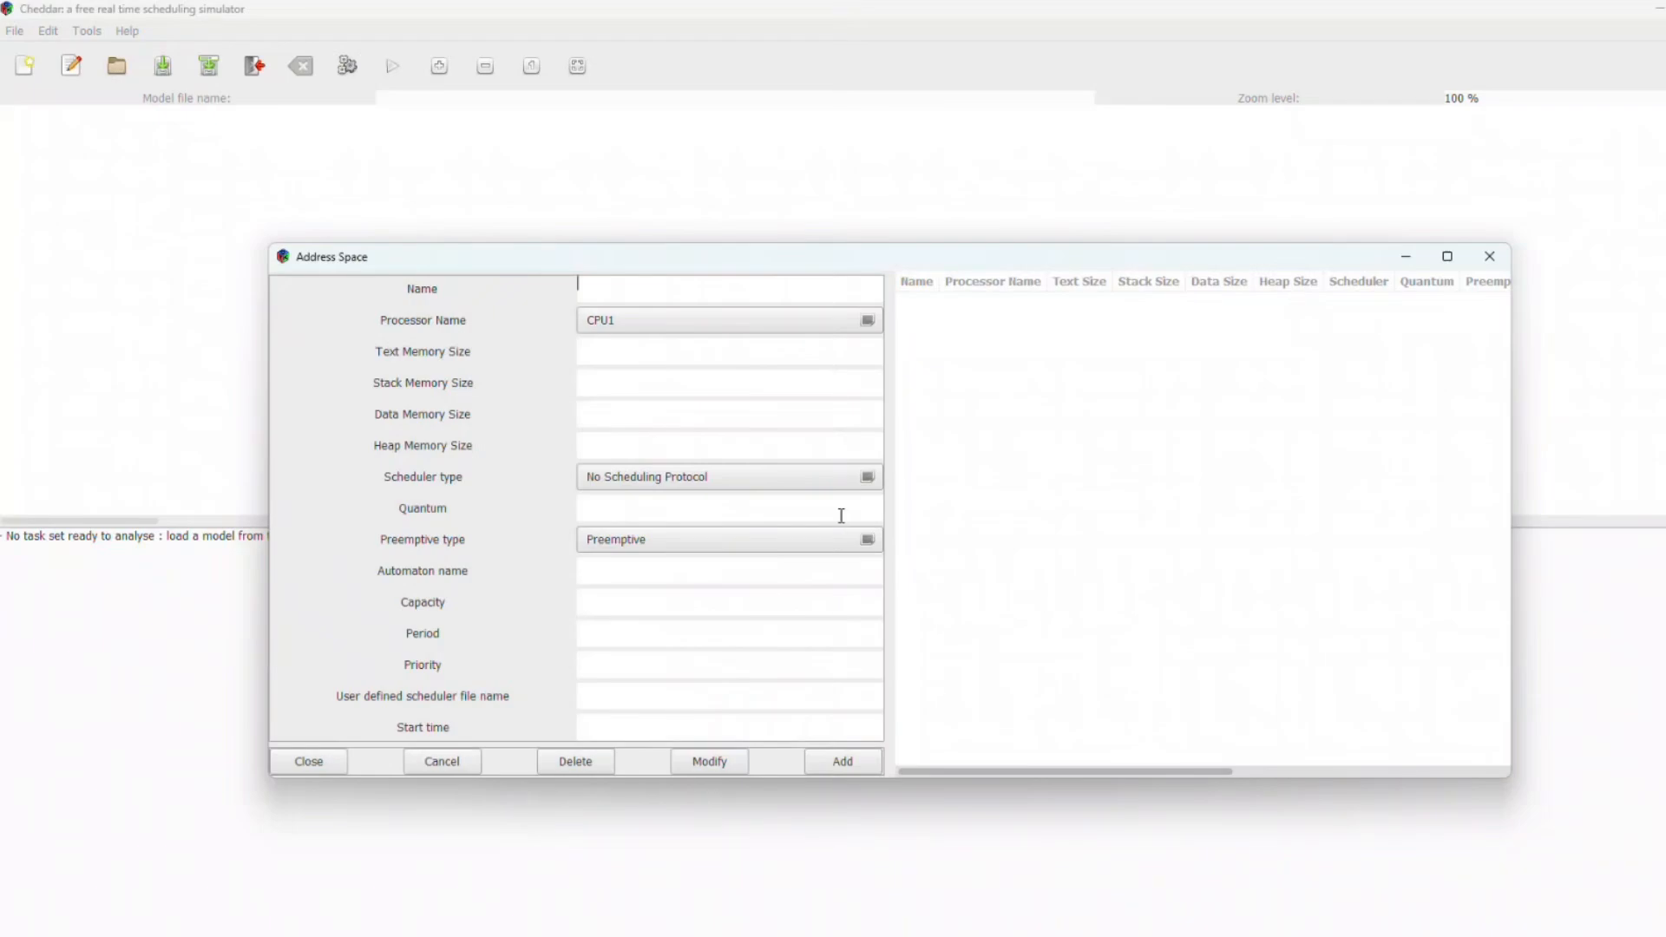
pyautogui.click(658, 289)
pyautogui.write('AD1')
pyautogui.click(648, 487)
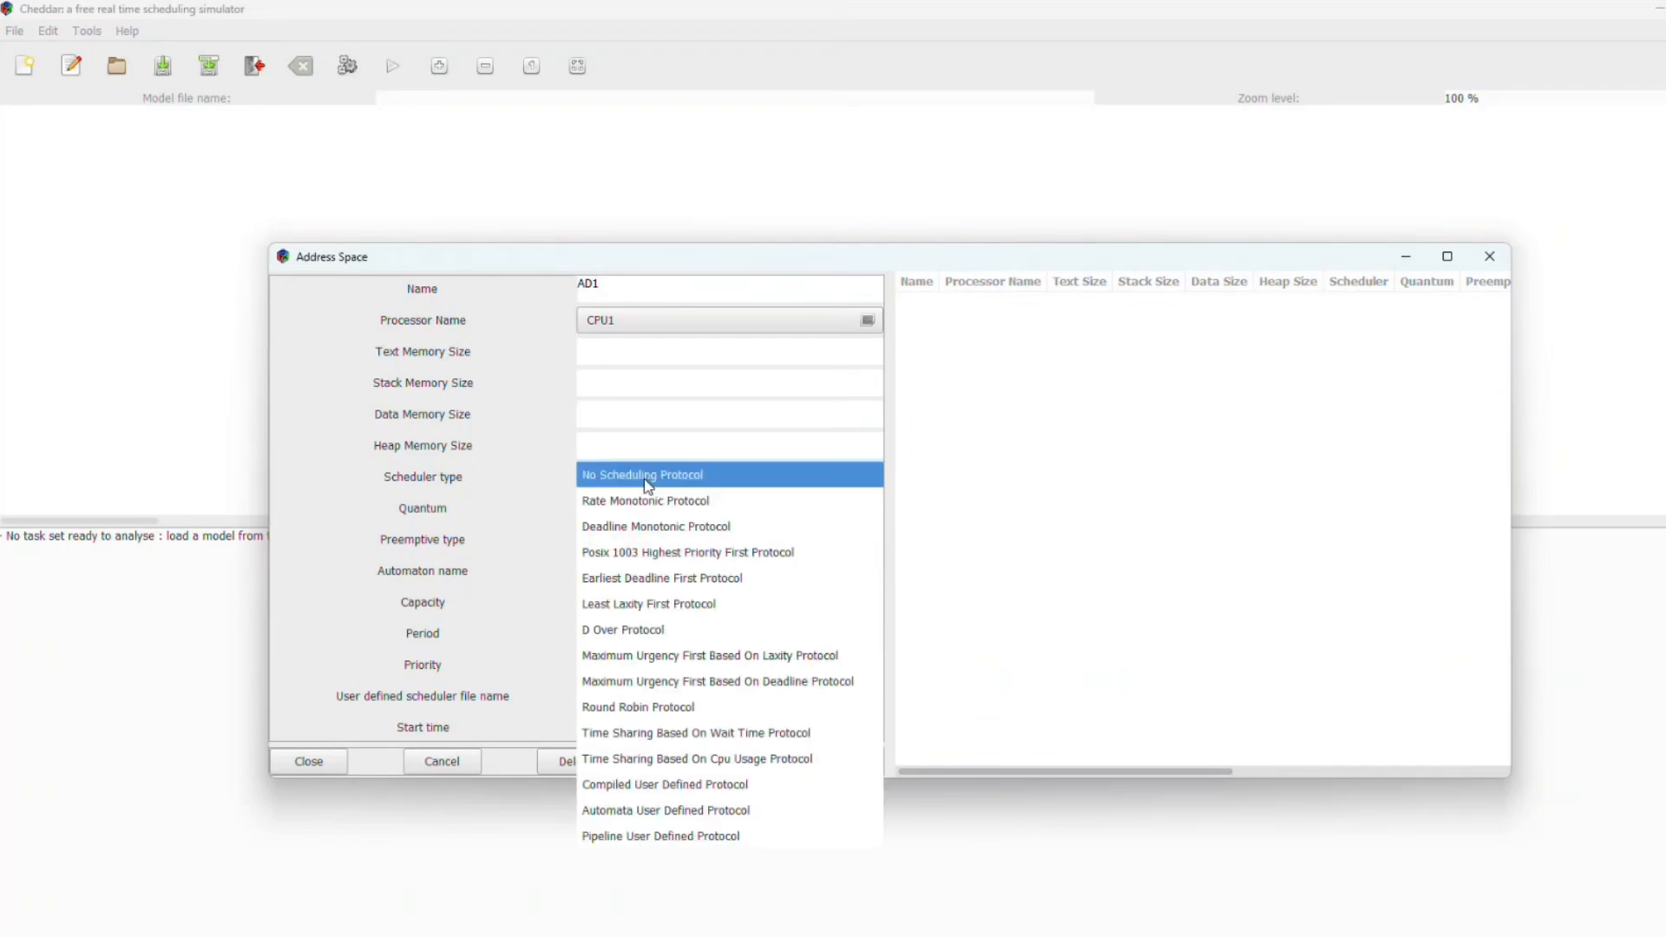
pyautogui.click(648, 477)
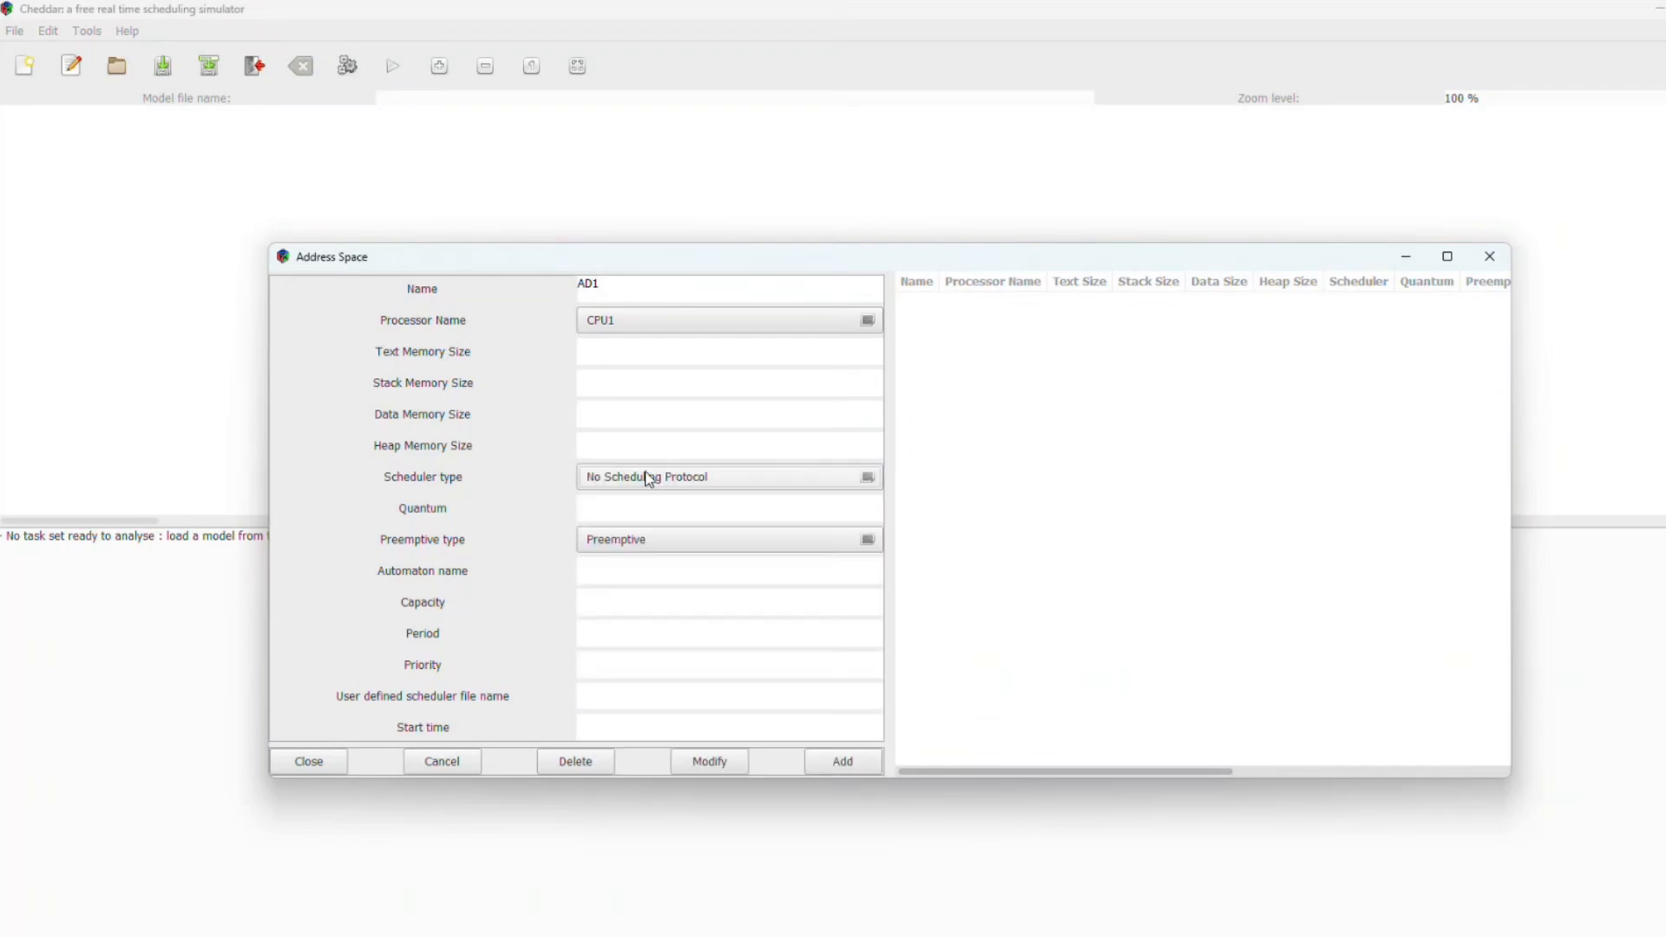
pyautogui.click(855, 771)
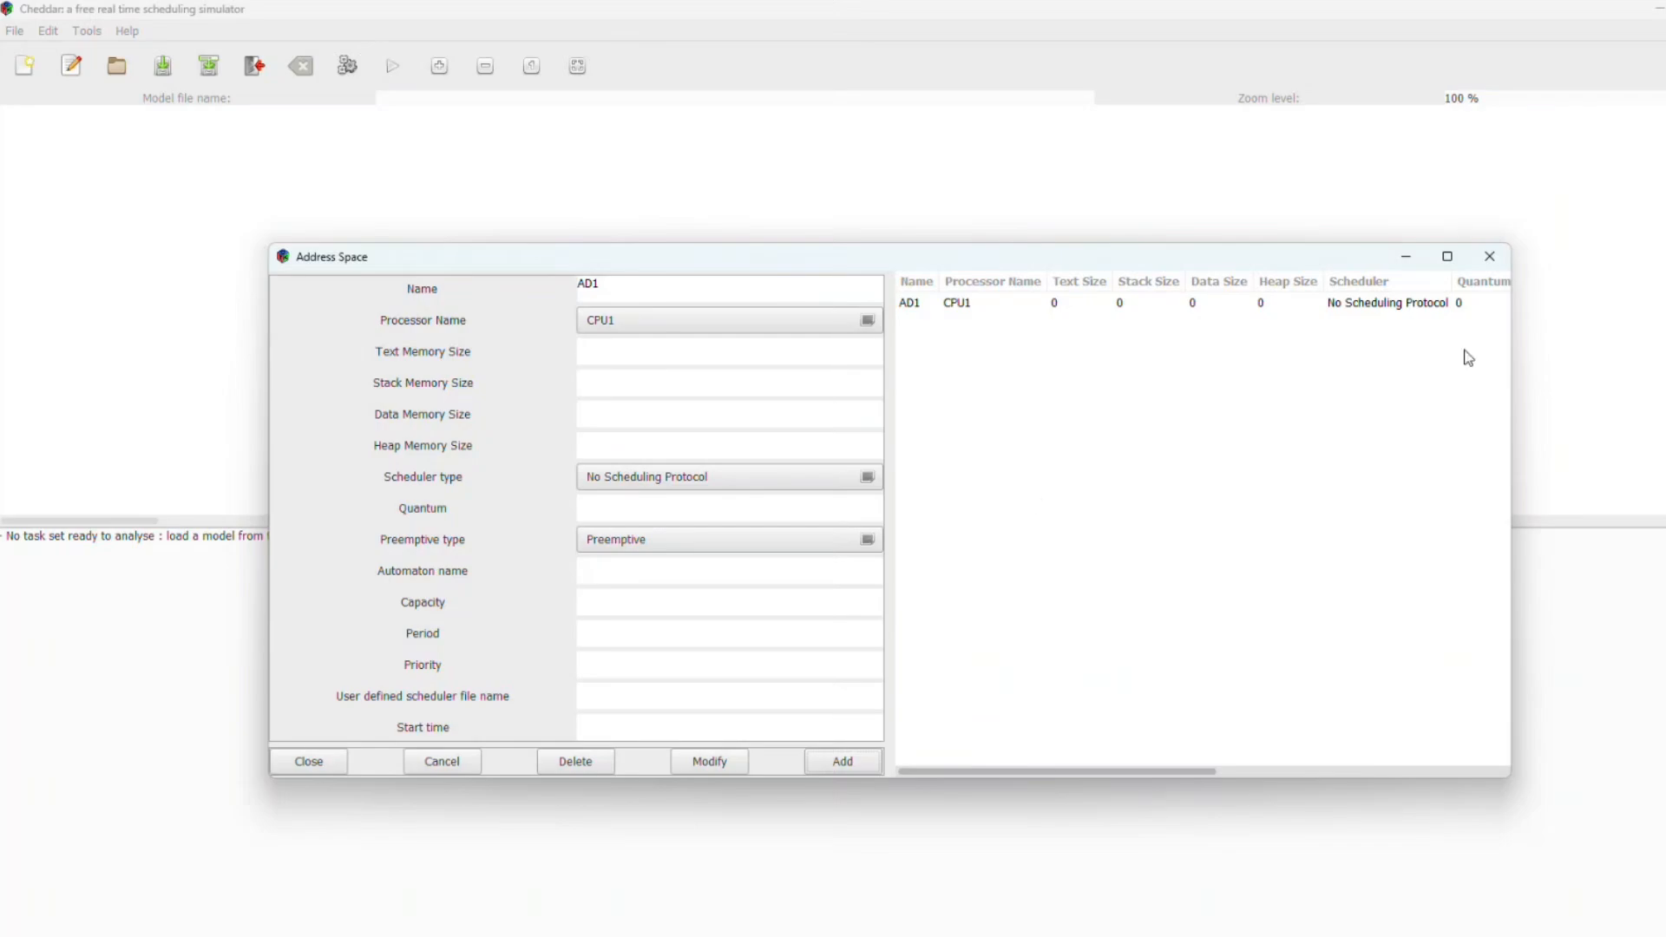
pyautogui.click(1491, 252)
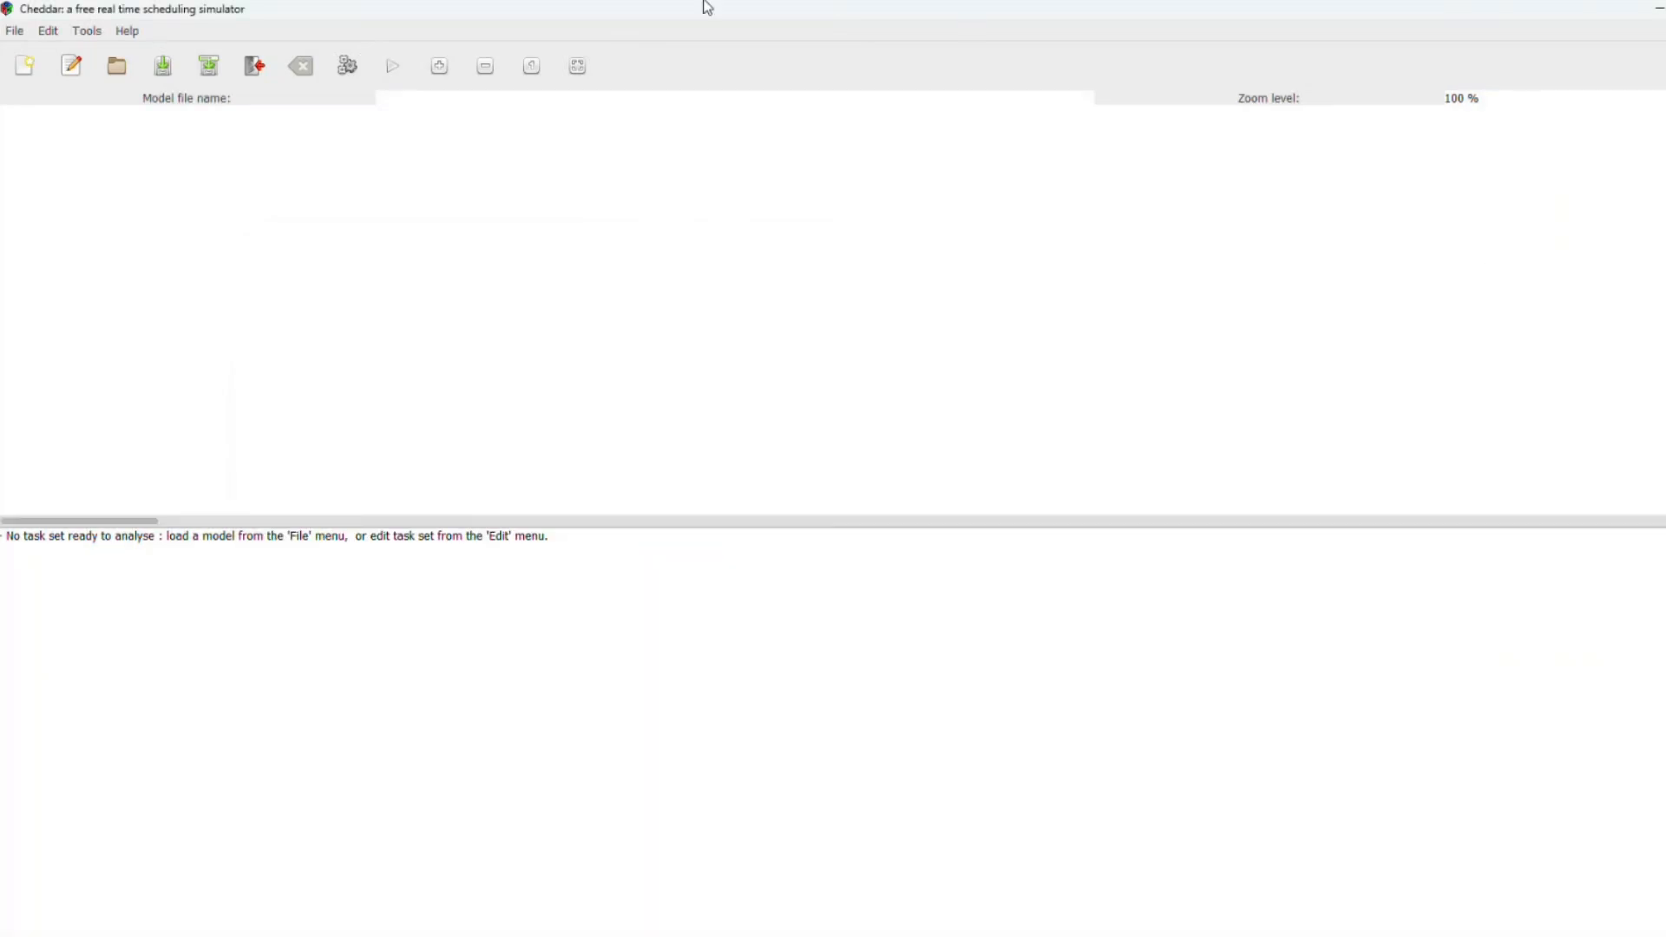
# Step: Open the Task editor and bring up the reference image listing the task parameters
pyautogui.click(48, 32)
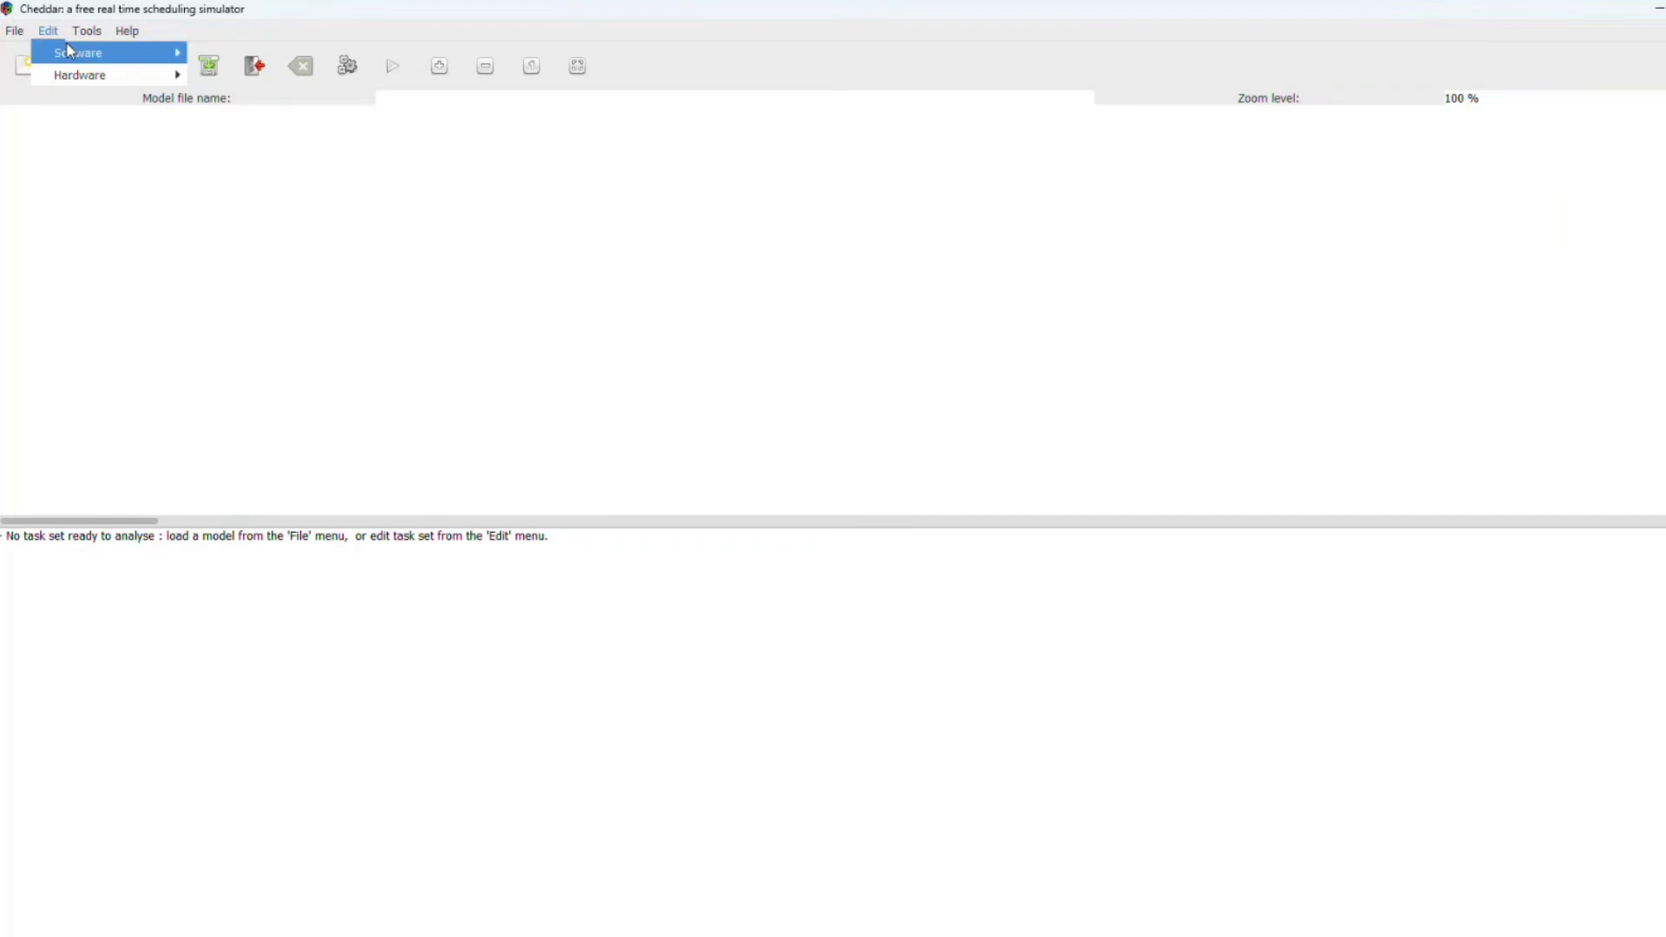
pyautogui.moveTo(69, 54)
pyautogui.click(213, 61)
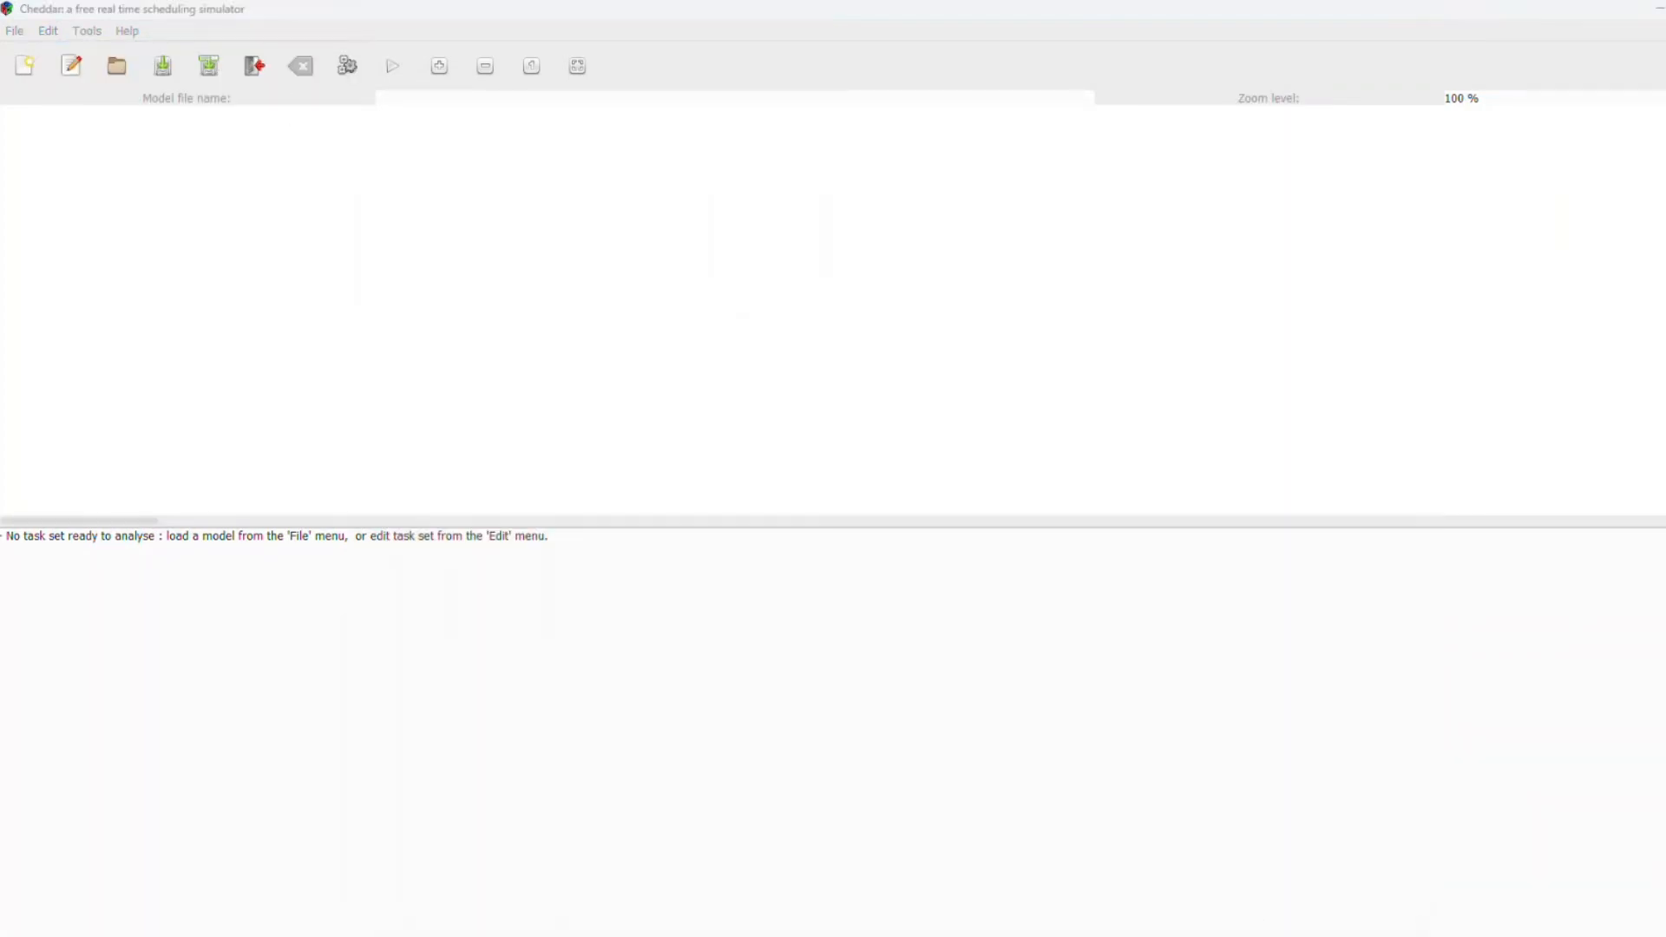
pyautogui.moveTo(1292, 934)
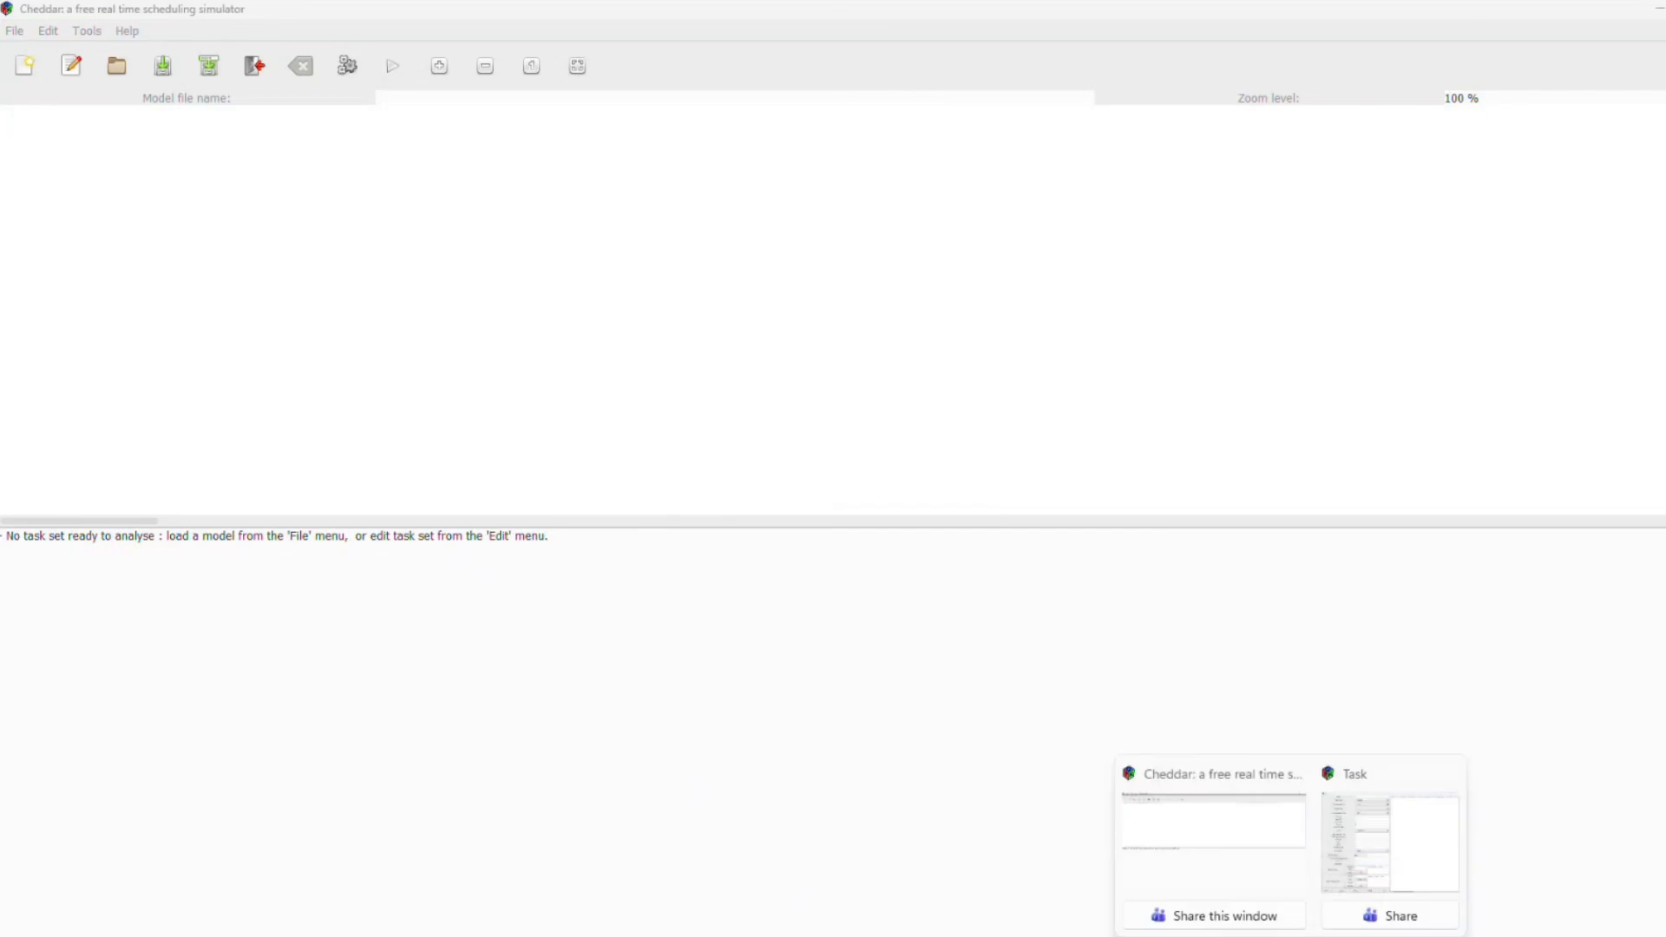
pyautogui.click(1353, 868)
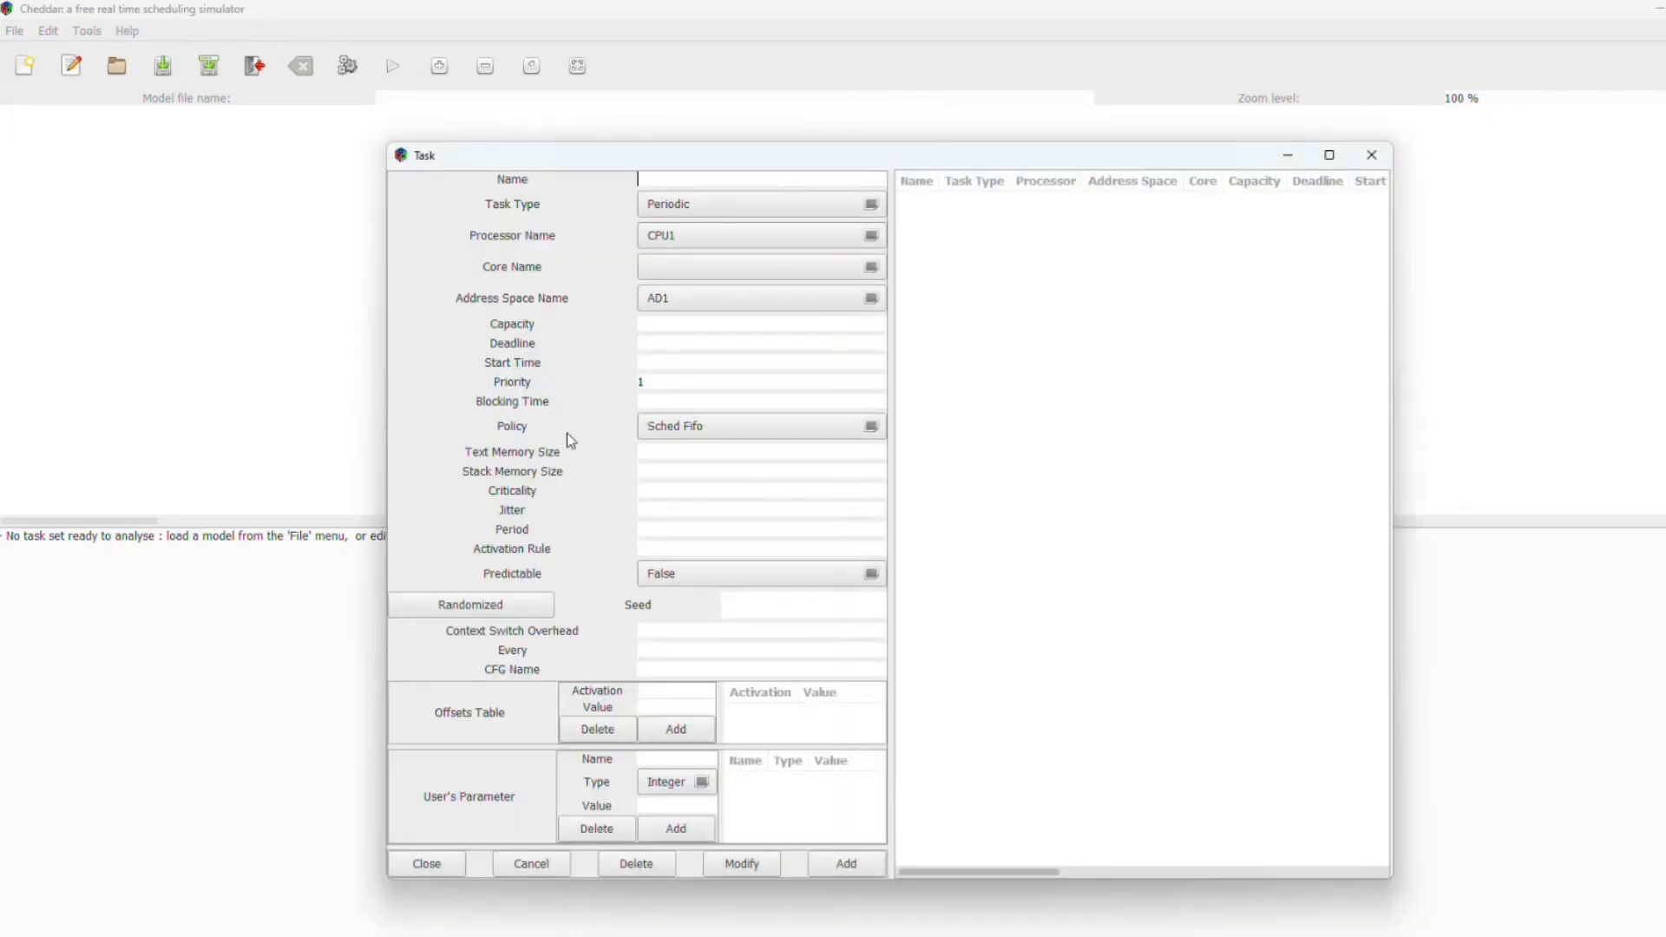
pyautogui.moveTo(1089, 935)
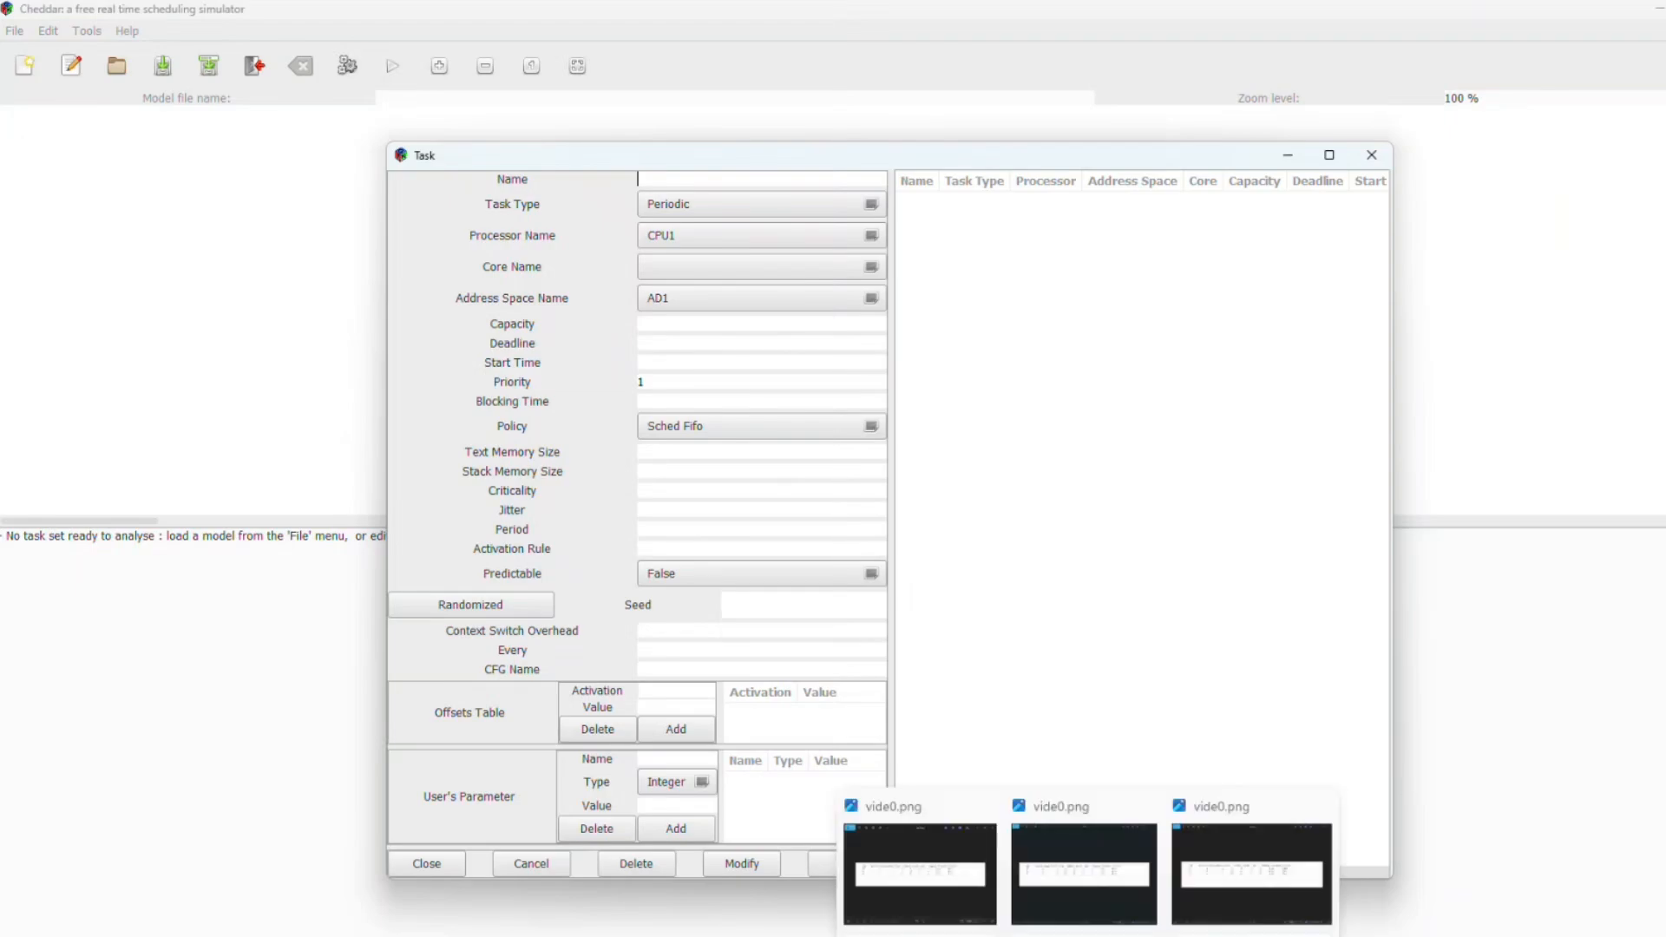
pyautogui.click(1205, 859)
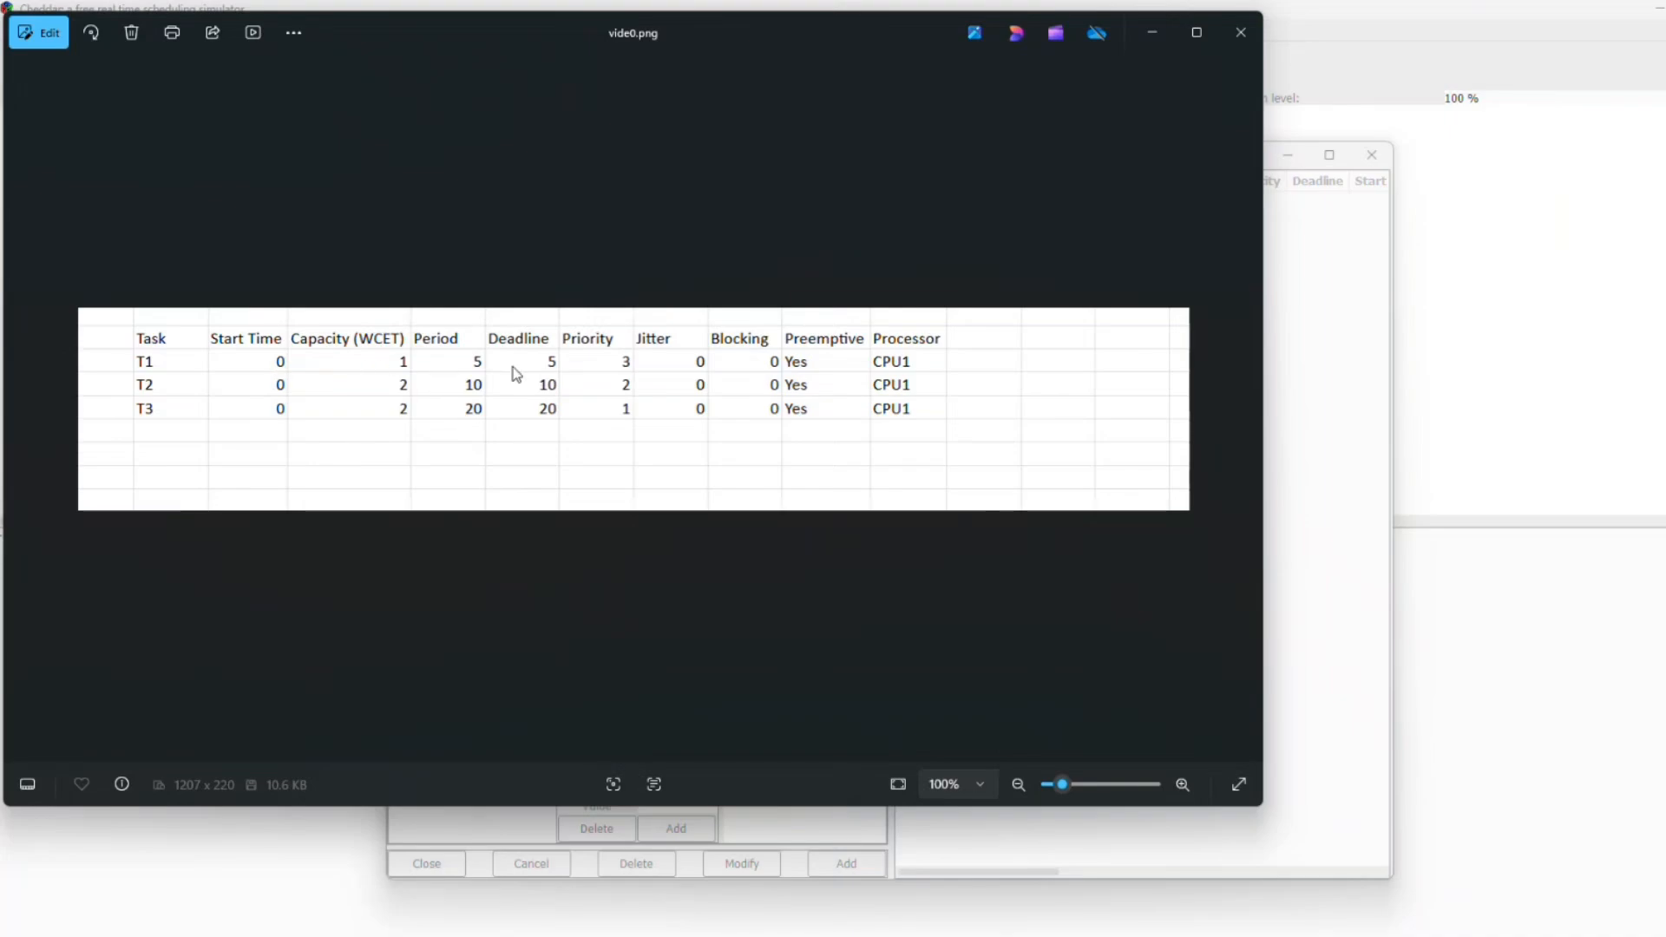
# Step: Add periodic task T1 with capacity 1, deadline 5, start time 0, priority 3 and period 5
pyautogui.click(1289, 394)
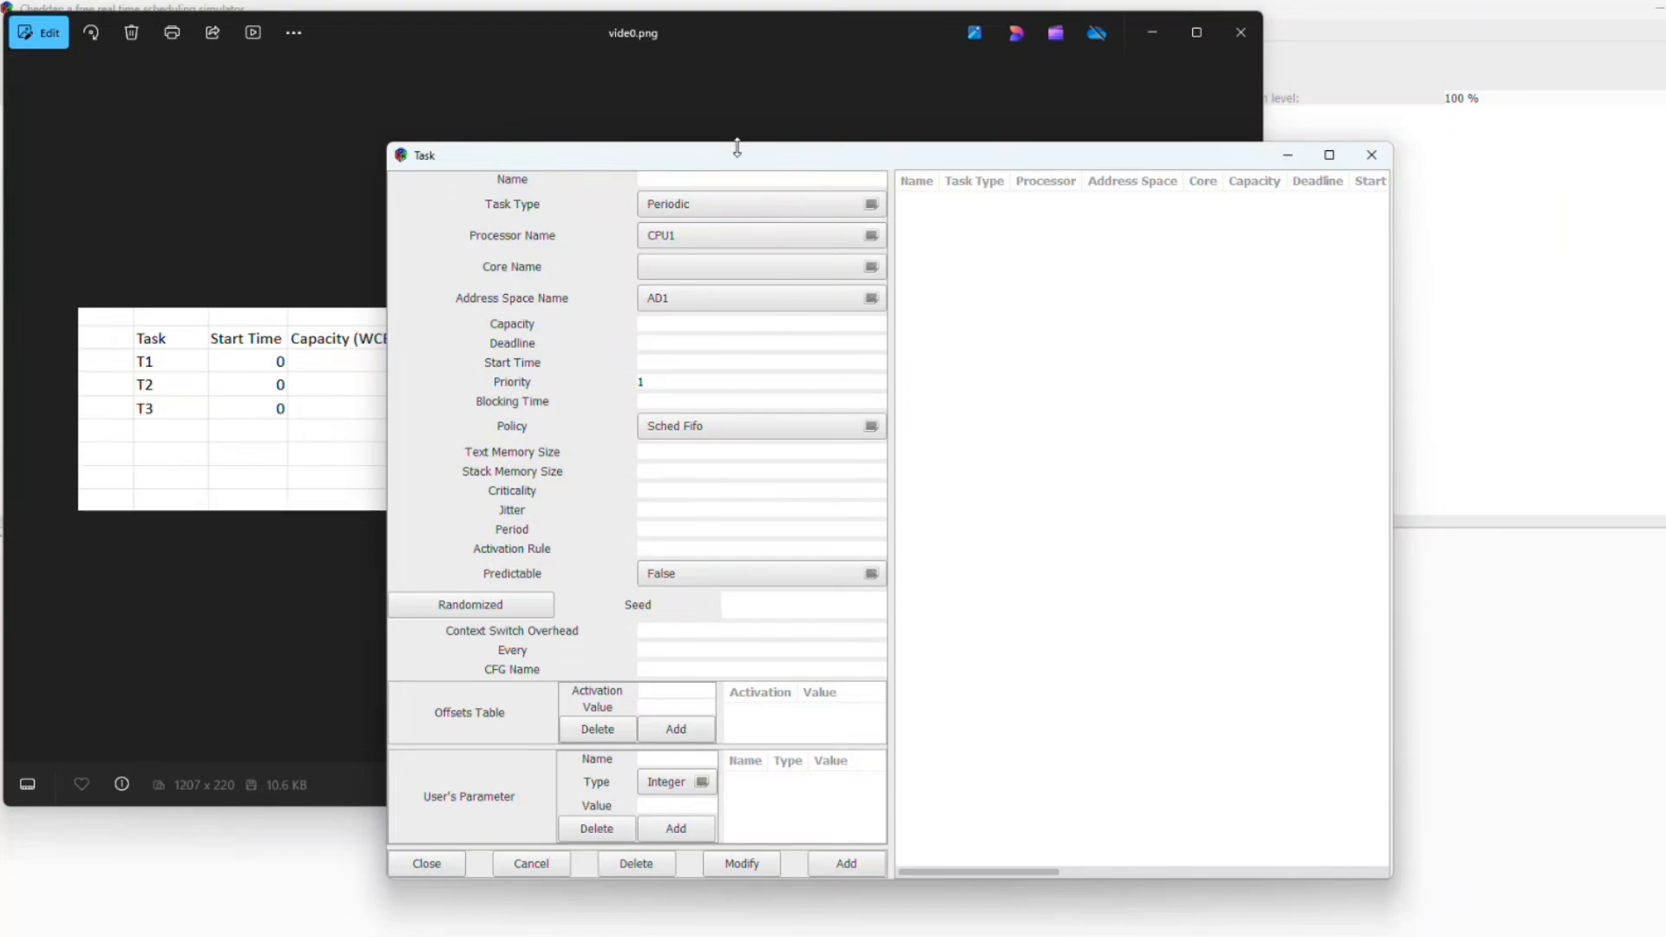
pyautogui.moveTo(737, 154); pyautogui.dragTo(1004, 115)
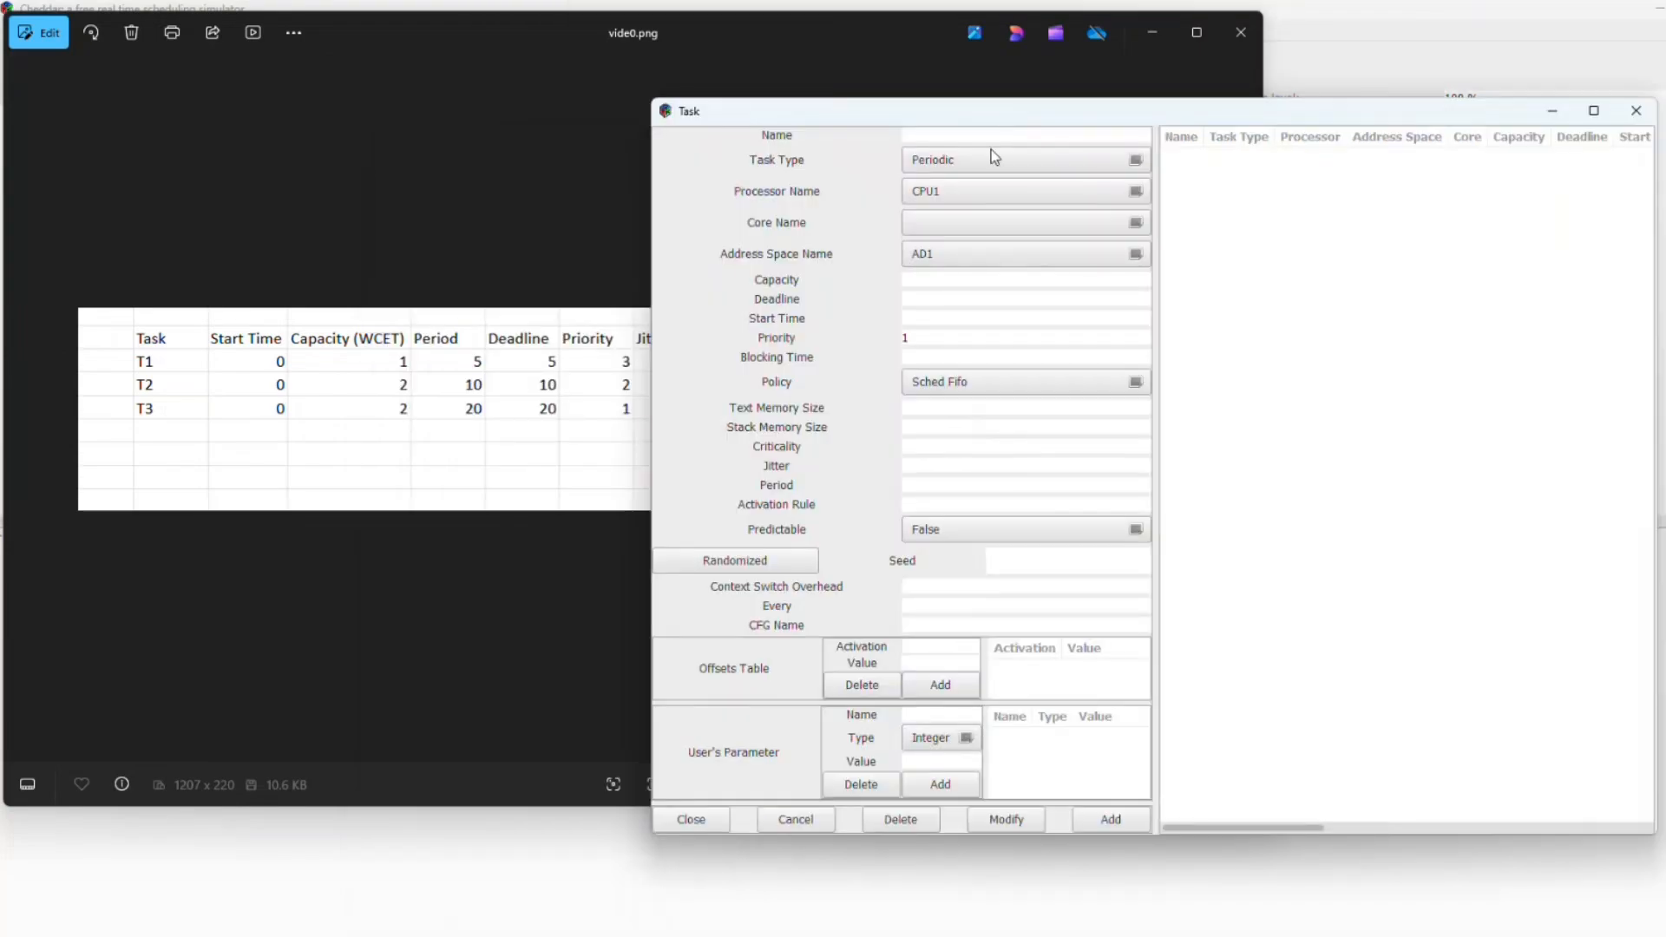
pyautogui.write('T1')
pyautogui.click(944, 284)
pyautogui.write('1')
pyautogui.click(949, 303)
pyautogui.write('5')
pyautogui.click(909, 485)
pyautogui.write('5')
pyautogui.click(924, 338)
pyautogui.press('BackSpace')
pyautogui.write('3')
pyautogui.click(919, 318)
pyautogui.write('0')
pyautogui.click(926, 356)
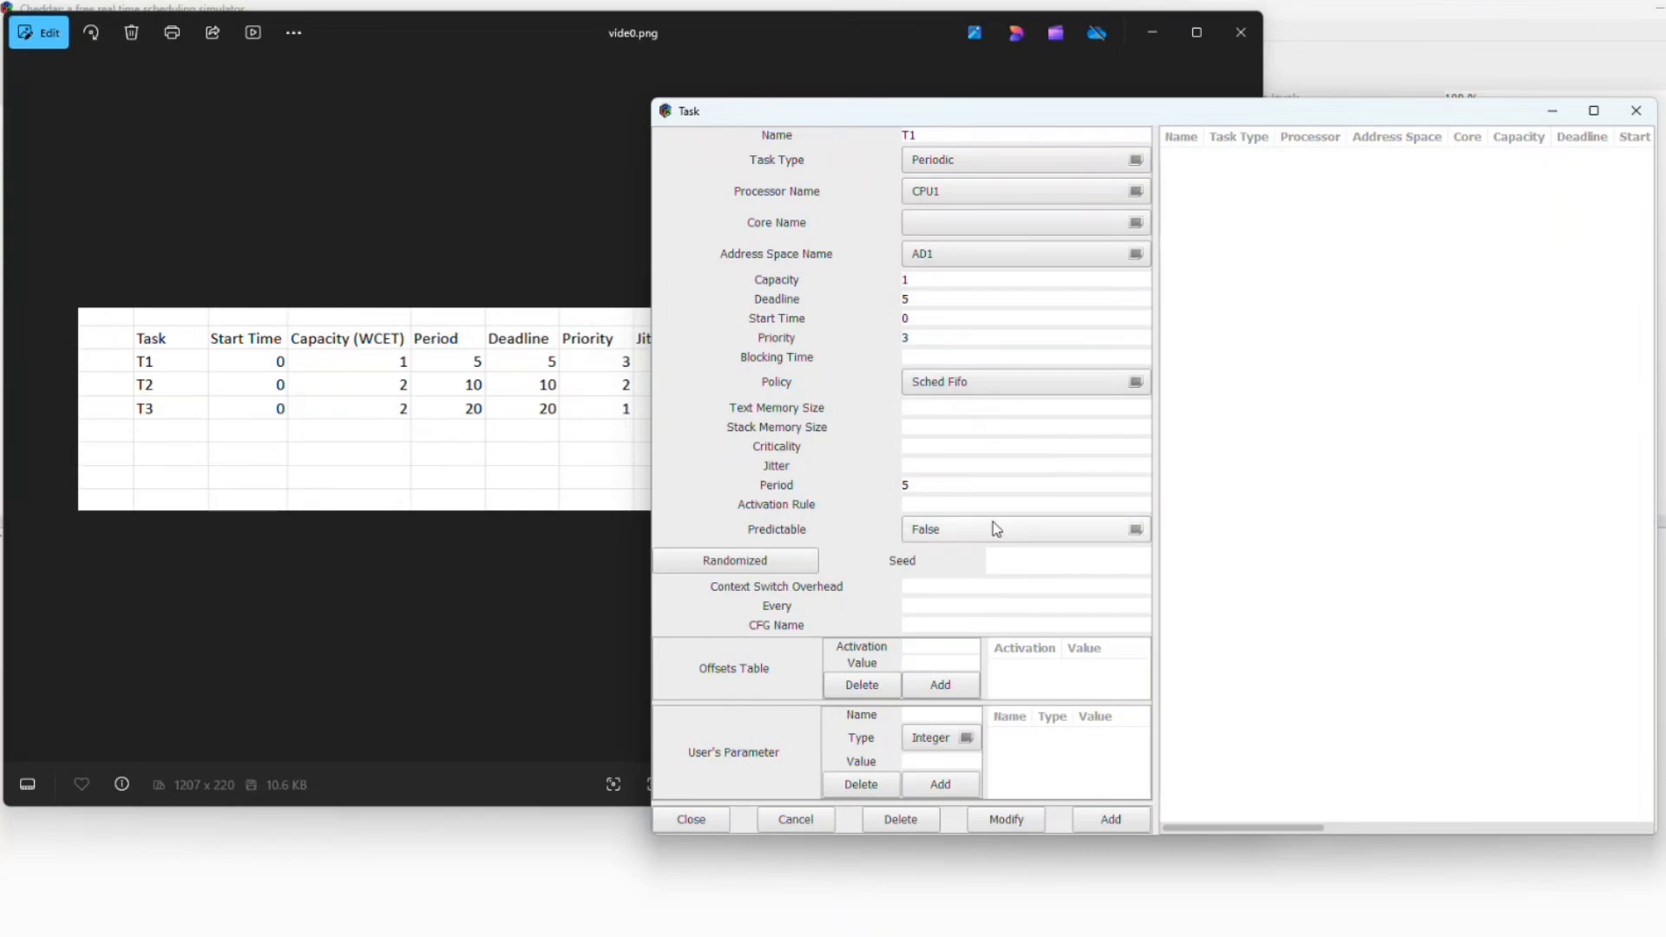
pyautogui.click(1105, 824)
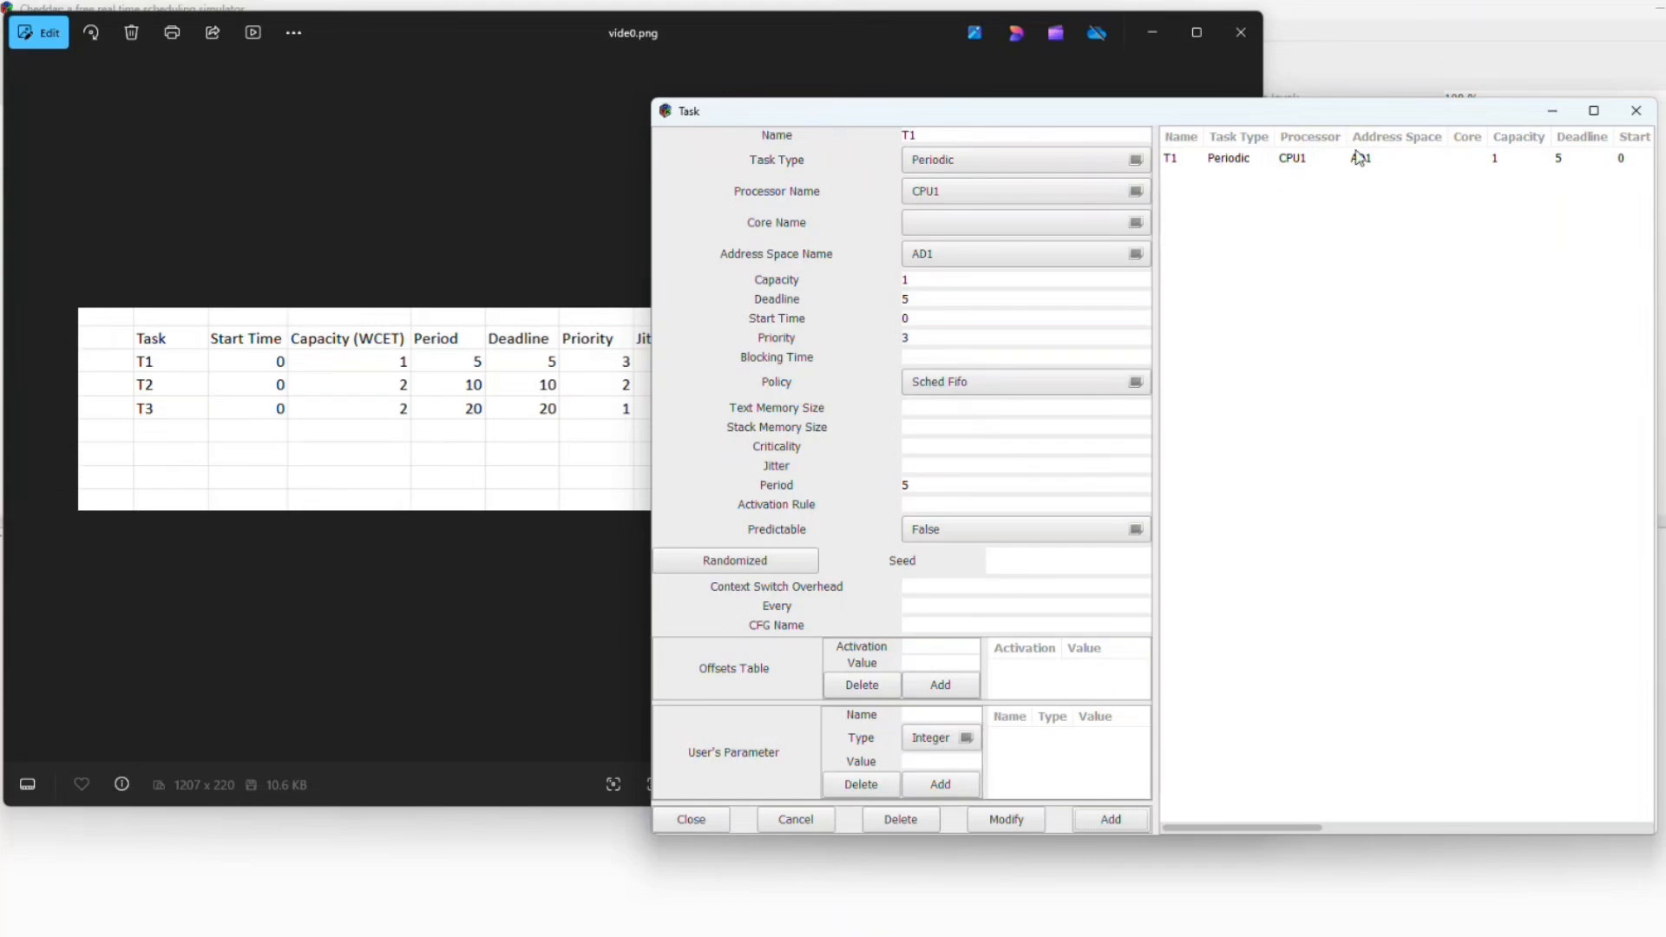
# Step: Add periodic task T2 with capacity 2, deadline 10, priority 2 and period 10
pyautogui.click(1002, 137)
pyautogui.press('BackSpace')
pyautogui.write('2')
pyautogui.click(936, 298)
pyautogui.click(936, 280)
pyautogui.press('BackSpace')
pyautogui.write('2')
pyautogui.click(927, 298)
pyautogui.press('BackSpace')
pyautogui.write('10')
pyautogui.press('BackSpace')
pyautogui.write('10')
pyautogui.click(920, 340)
pyautogui.press('BackSpace')
pyautogui.write('2')
pyautogui.click(1107, 821)
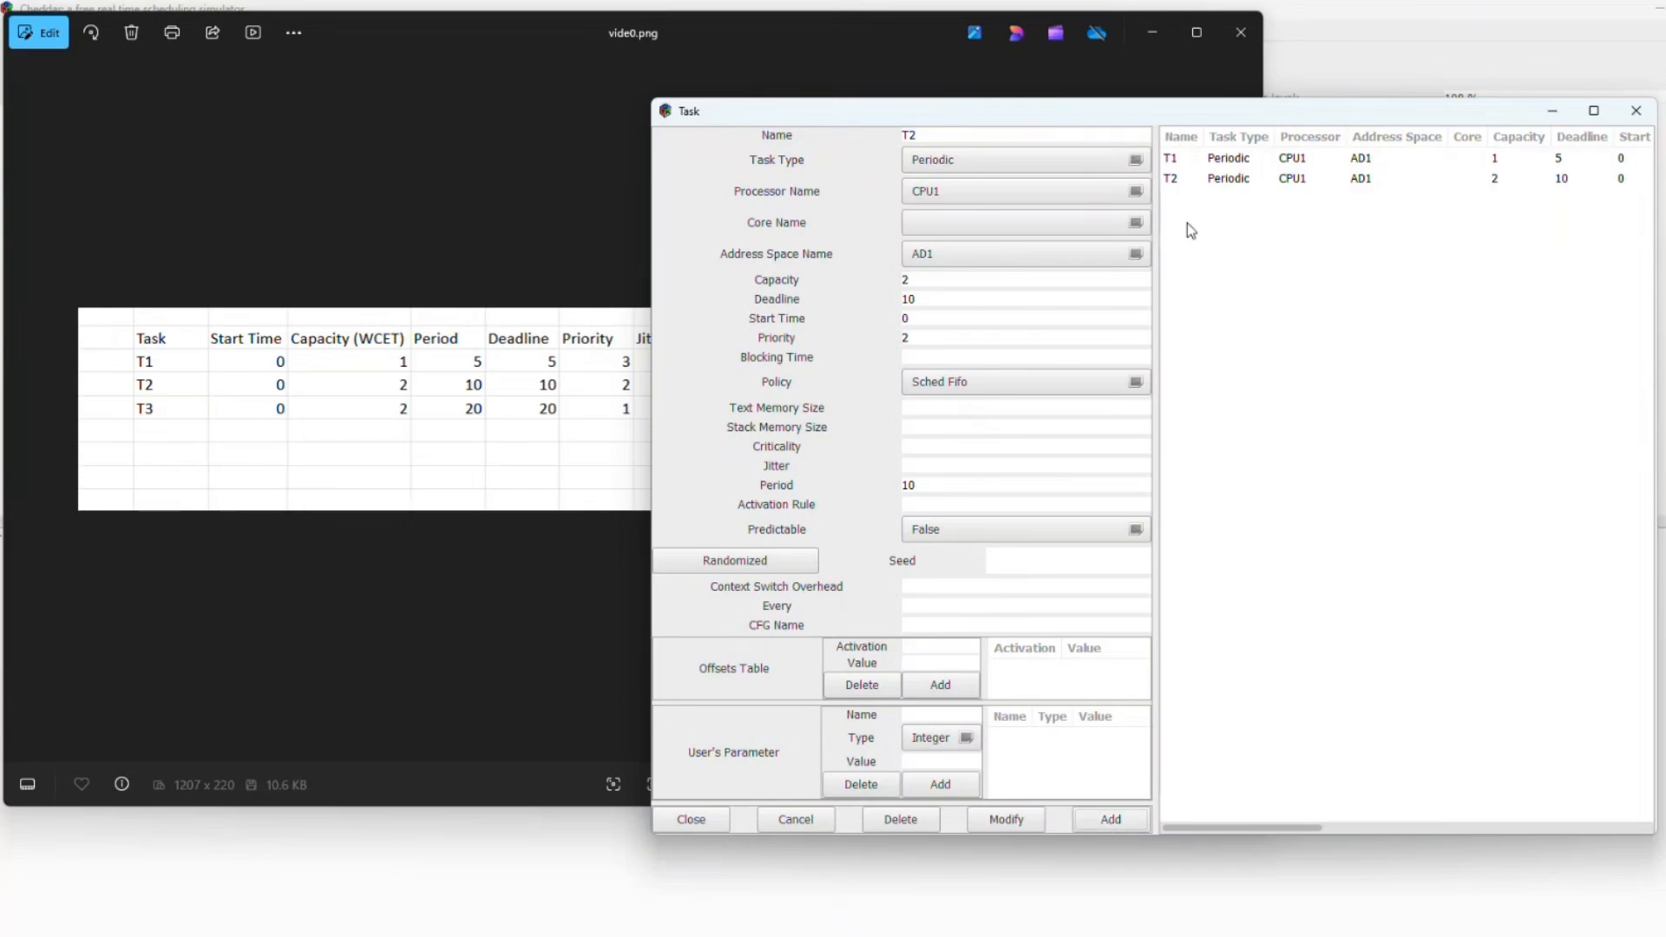
# Step: Add periodic task T3 with capacity 2, deadline 20, priority 1 and period 20, then close the image and task editor
pyautogui.click(953, 133)
pyautogui.press('BackSpace')
pyautogui.write('3')
pyautogui.click(954, 278)
pyautogui.press('BackSpace')
pyautogui.write('2')
pyautogui.click(945, 300)
pyautogui.press('BackSpace')
pyautogui.press('BackSpace')
pyautogui.write('20')
pyautogui.click(950, 487)
pyautogui.press('BackSpace')
pyautogui.press('BackSpace')
pyautogui.write('20')
pyautogui.click(926, 334)
pyautogui.press('BackSpace')
pyautogui.write('3')
pyautogui.press('BackSpace')
pyautogui.write('1')
pyautogui.click(1095, 819)
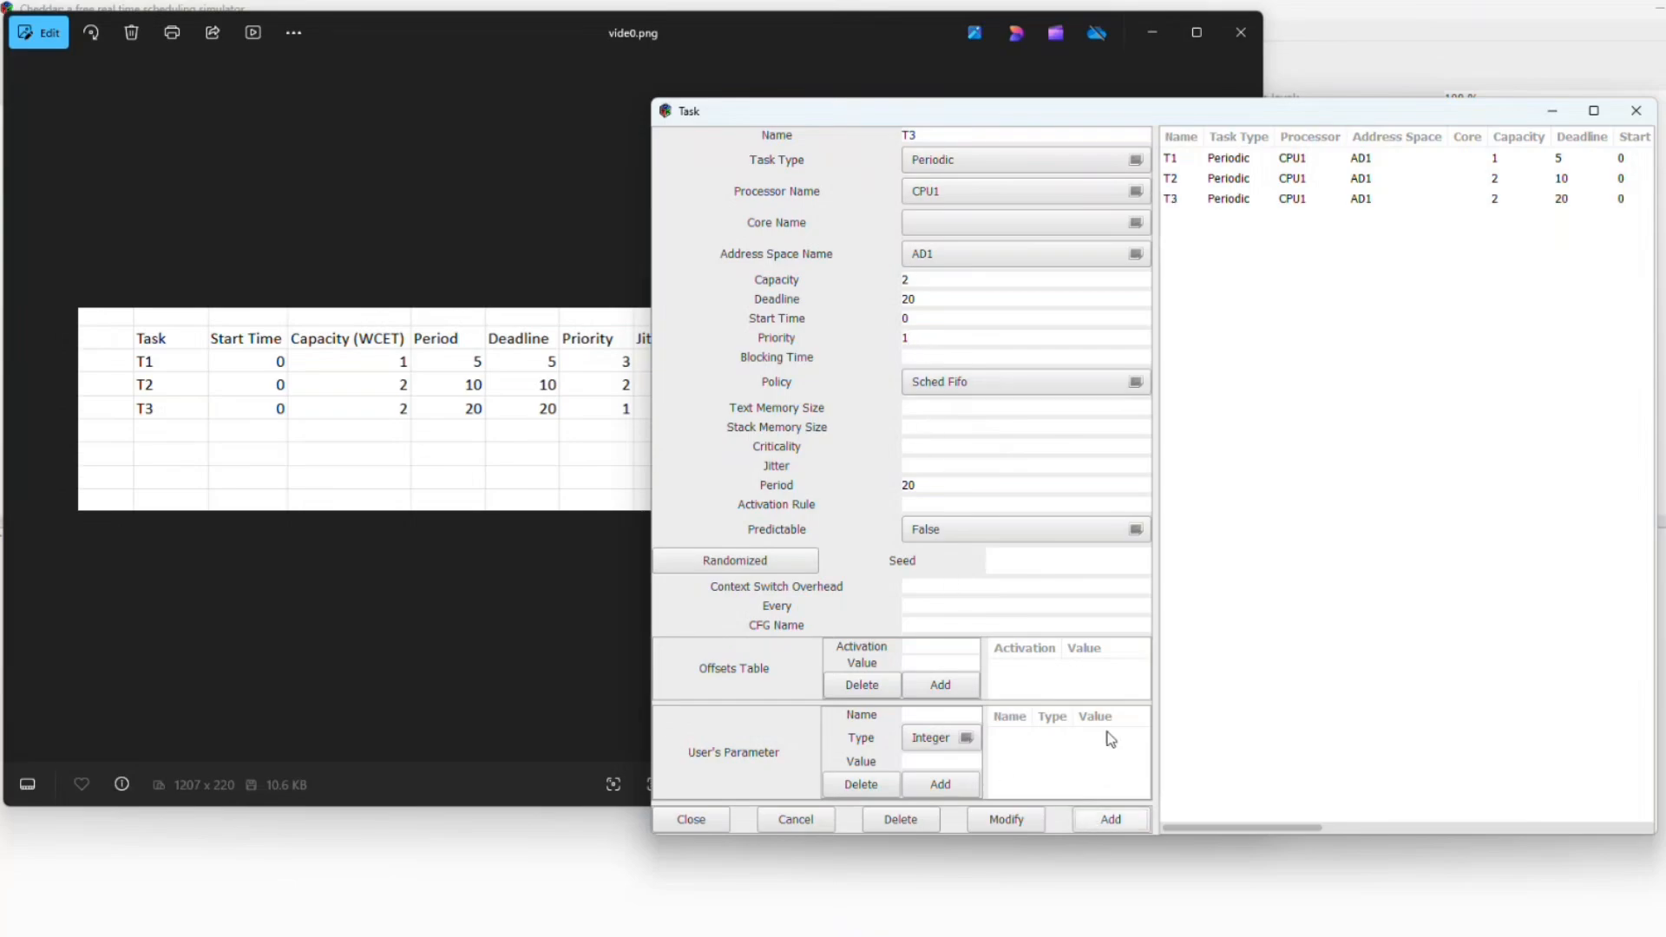
pyautogui.click(1138, 21)
pyautogui.click(1138, 21)
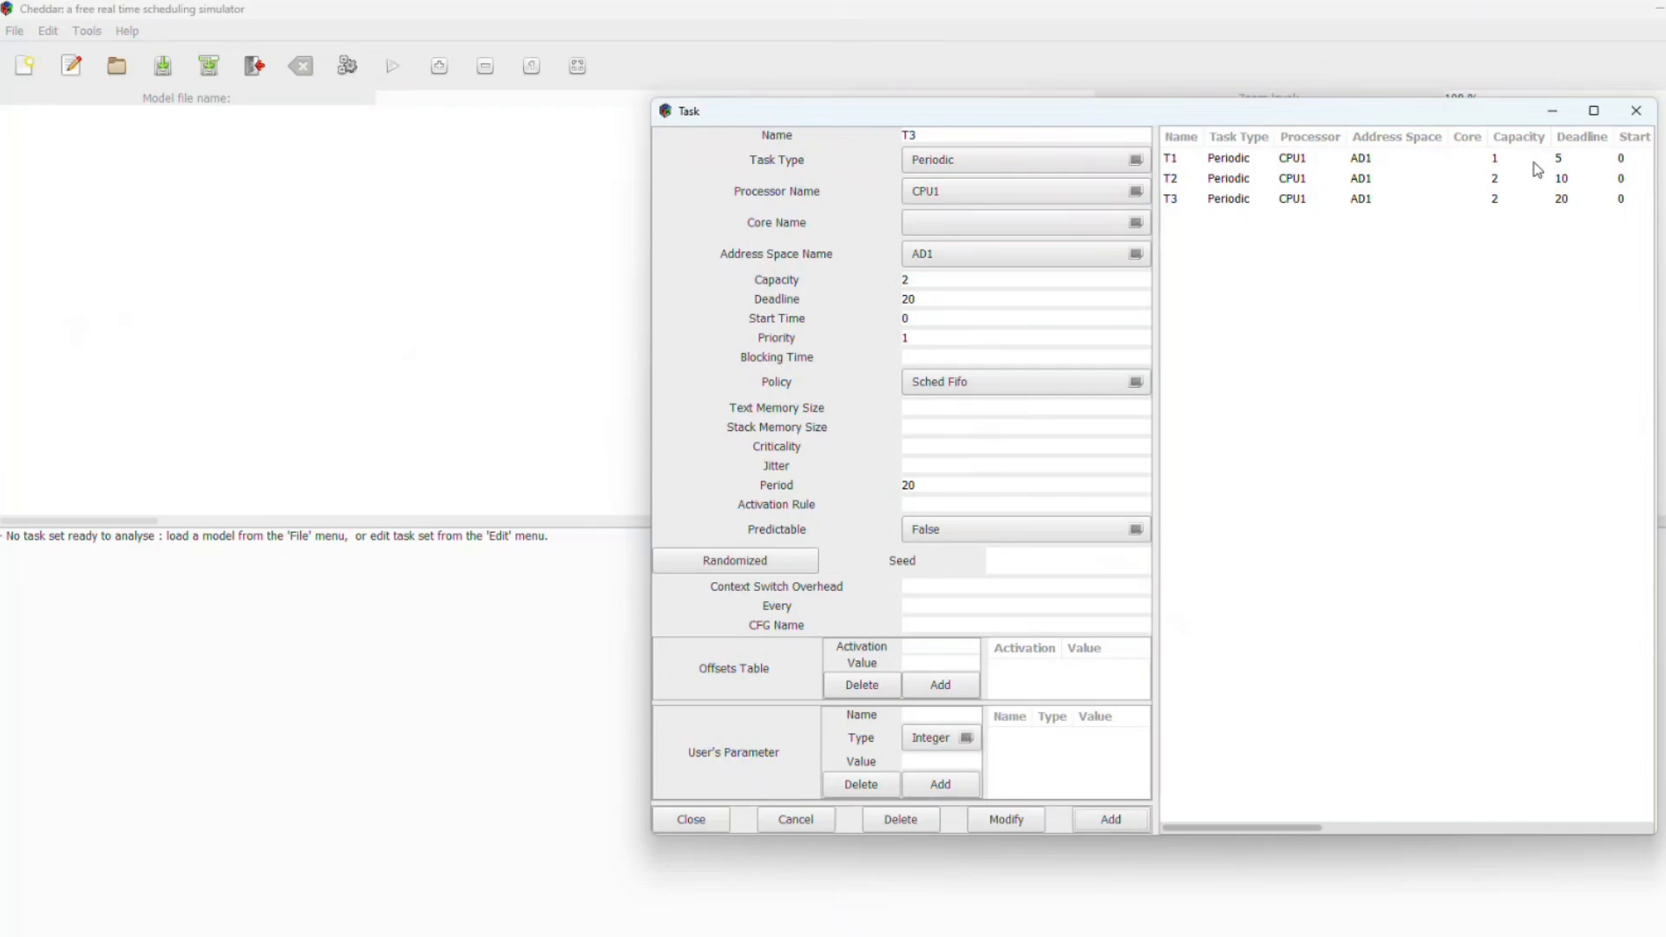
pyautogui.click(1633, 113)
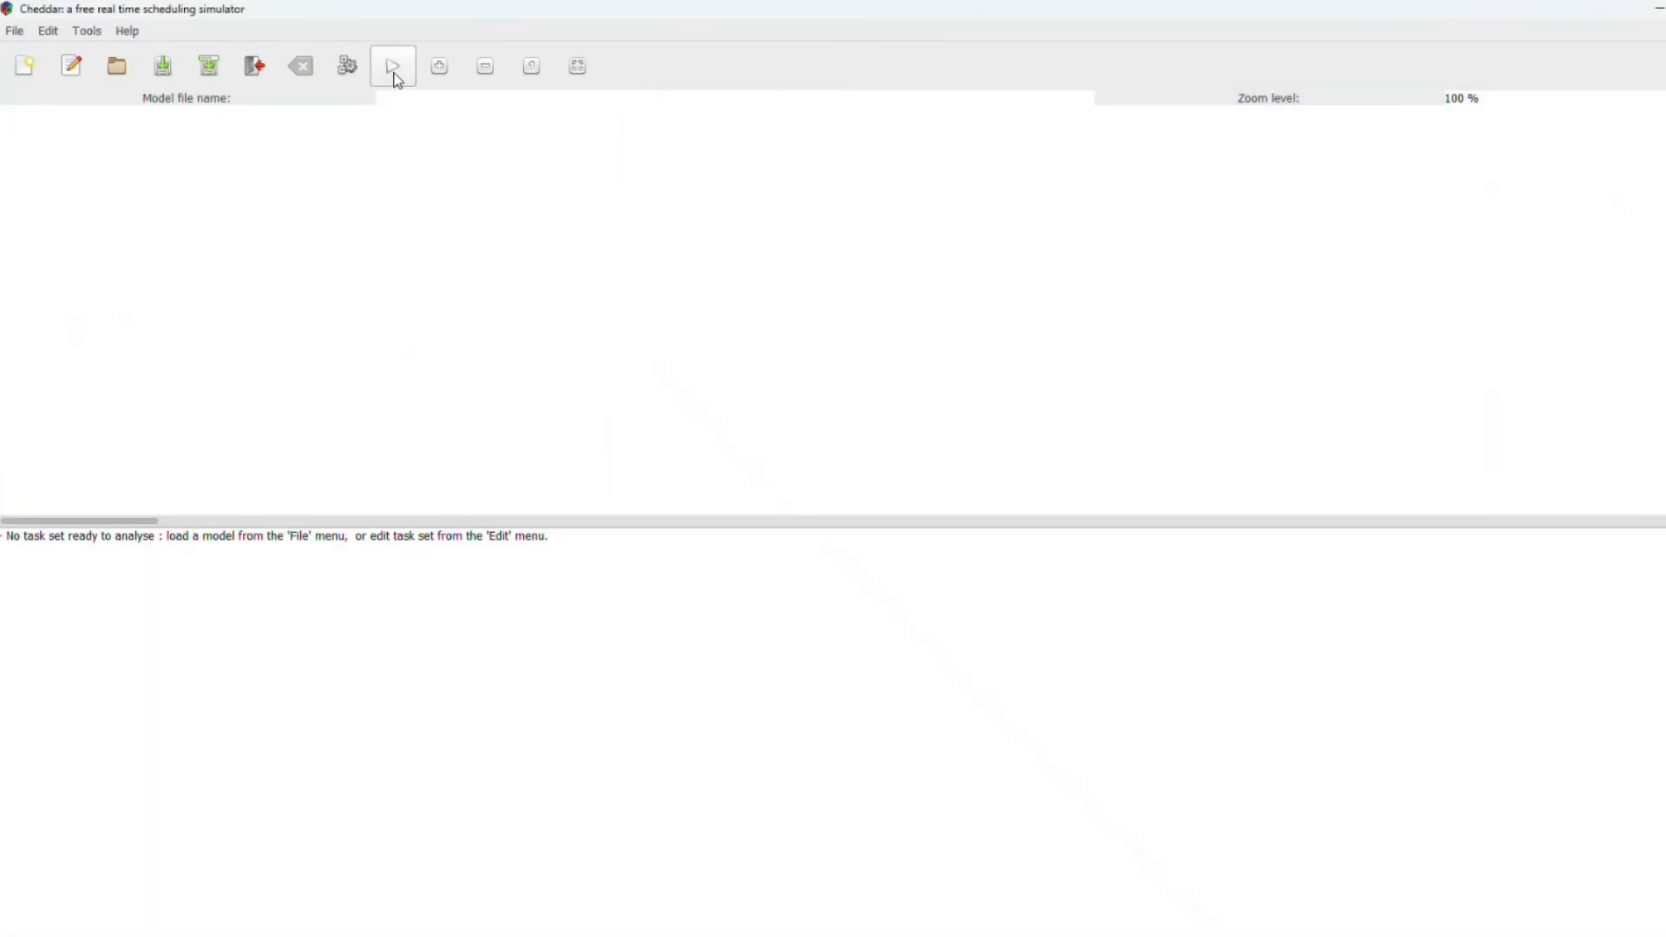
# Step: Run the scheduling simulation and highlight the response times and deadline summary in the results
pyautogui.click(395, 78)
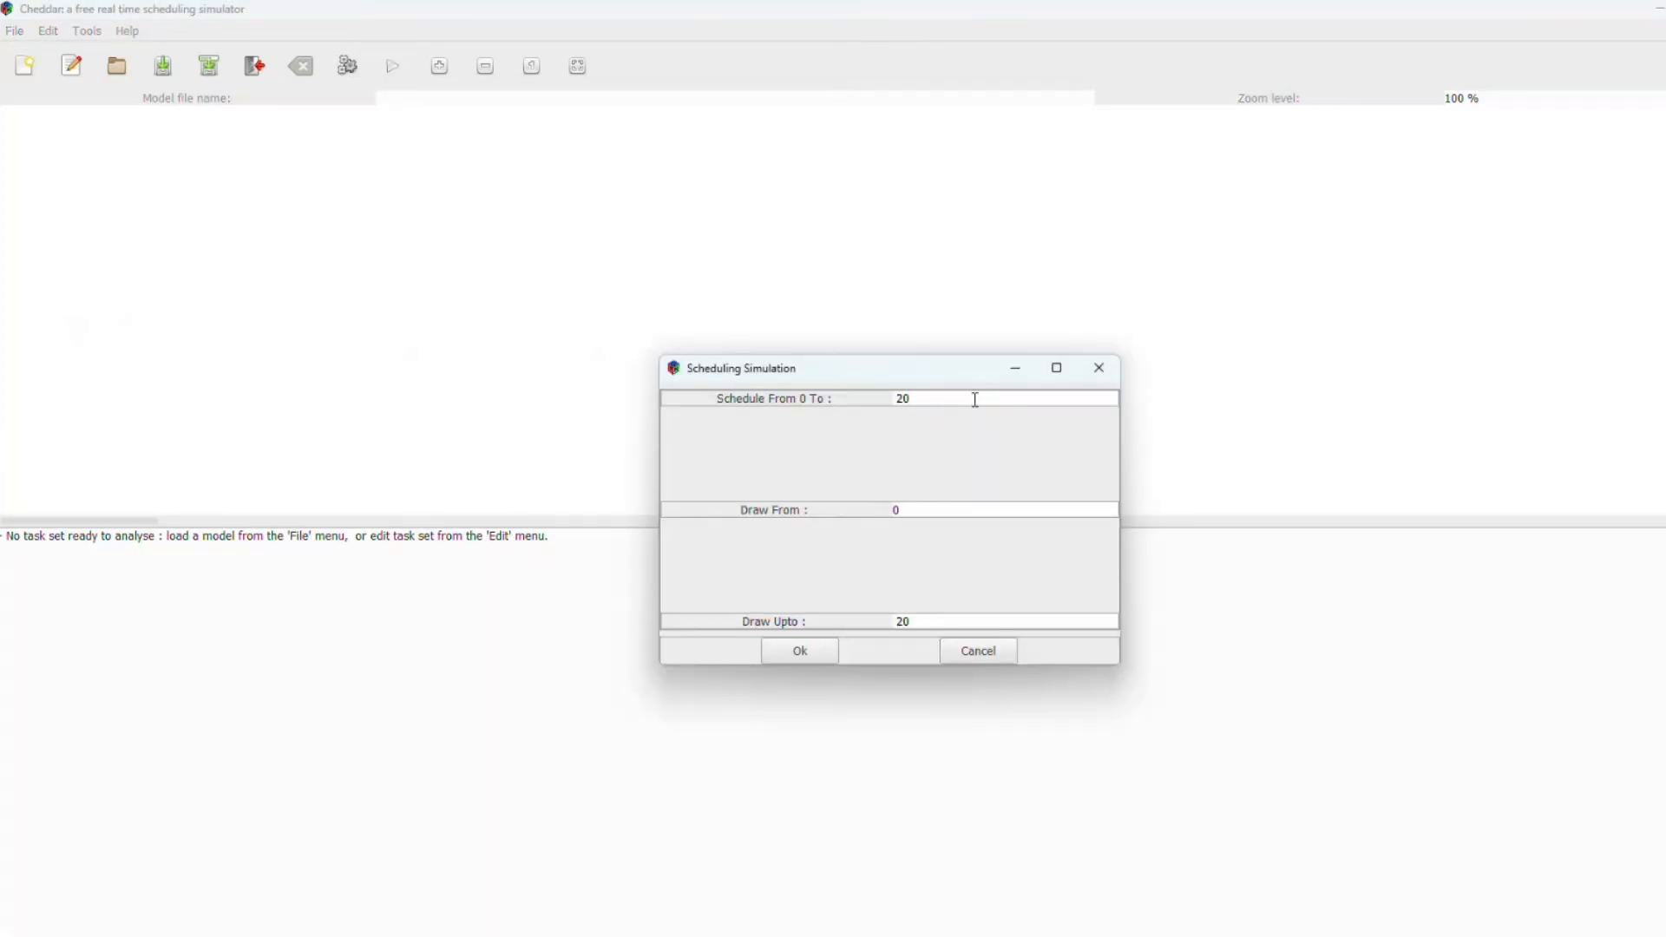
pyautogui.press('BackSpace')
pyautogui.press('BackSpace')
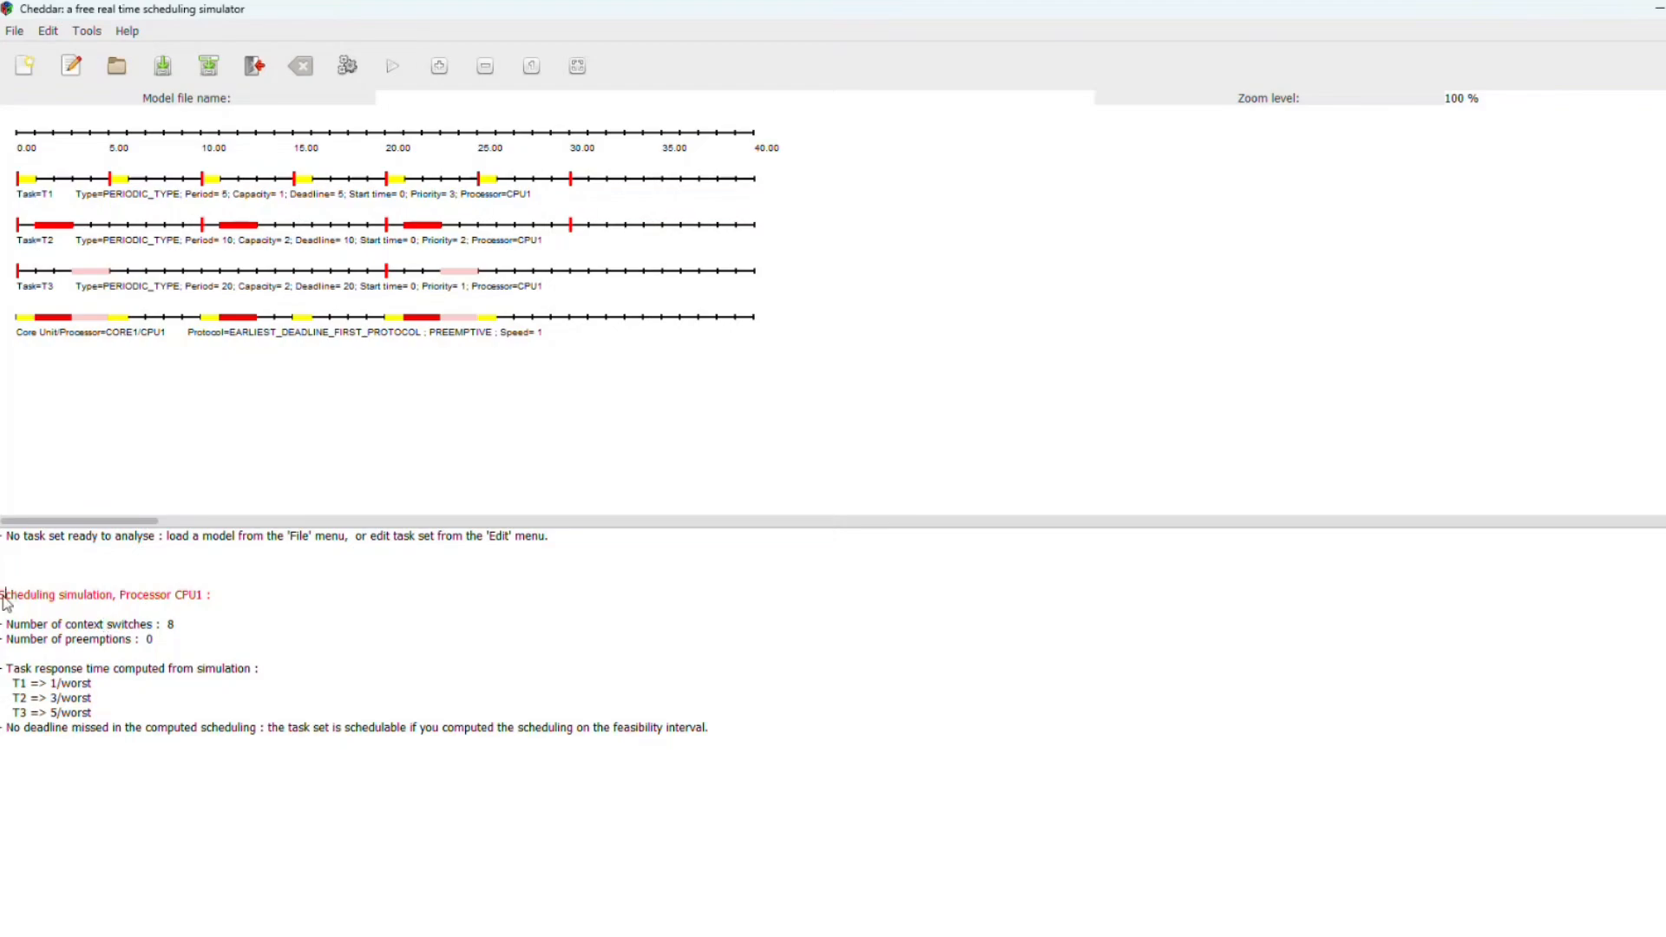
pyautogui.moveTo(6, 596); pyautogui.dragTo(320, 605)
pyautogui.click(215, 597)
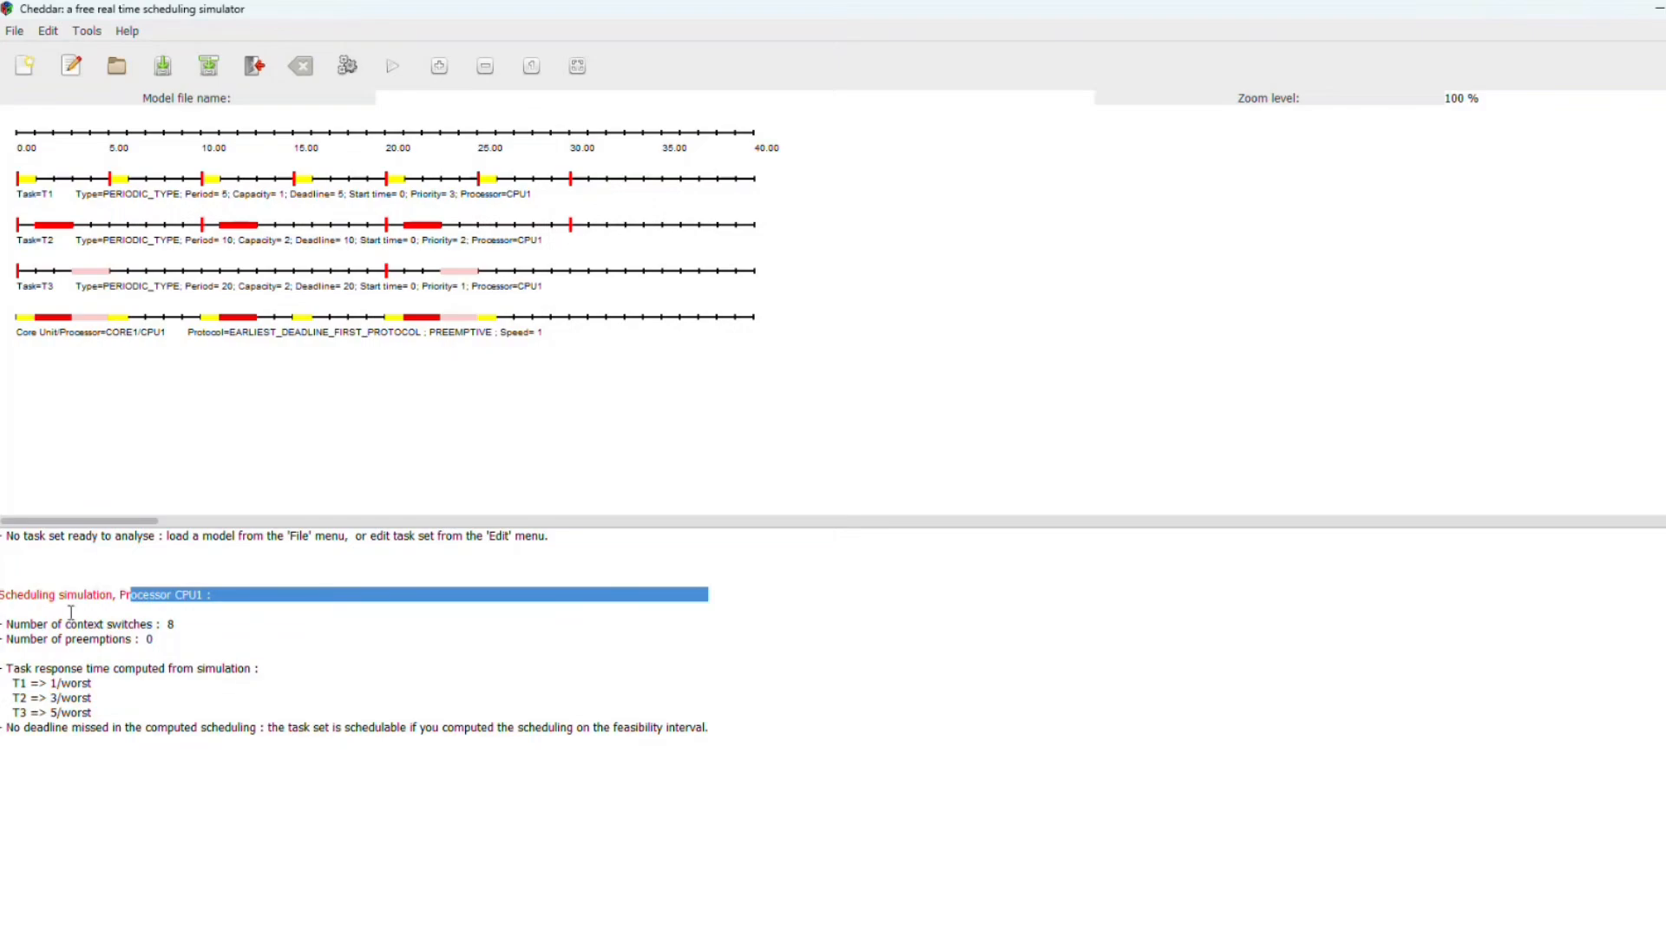
pyautogui.moveTo(59, 625); pyautogui.dragTo(234, 631)
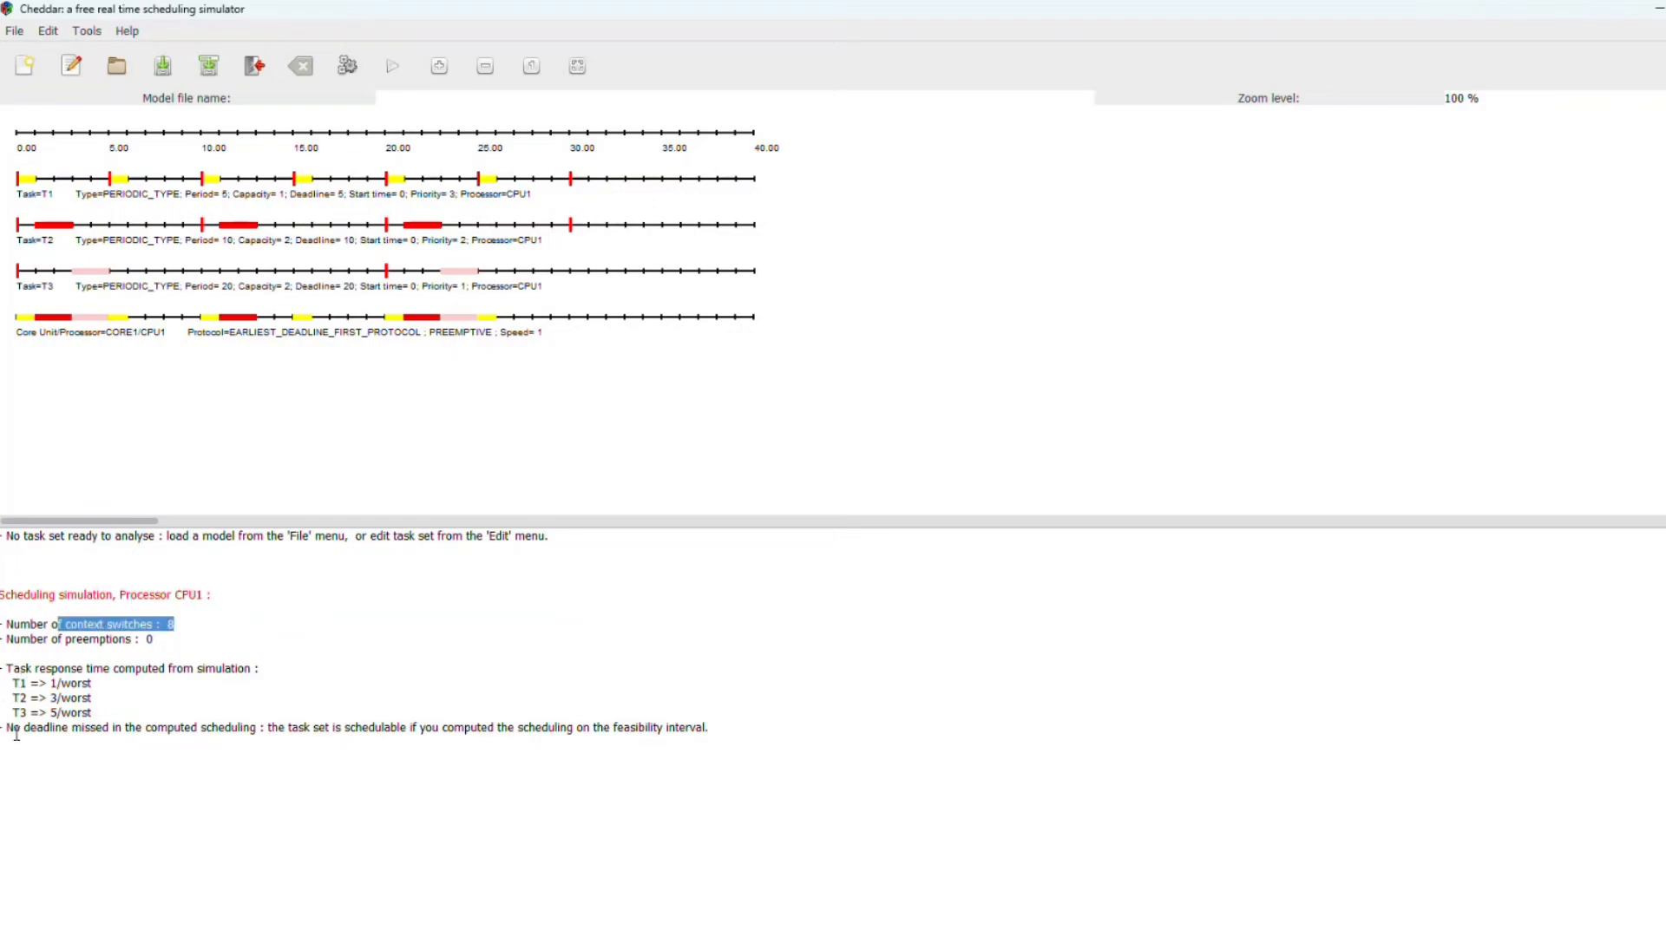
pyautogui.moveTo(9, 729); pyautogui.dragTo(687, 744)
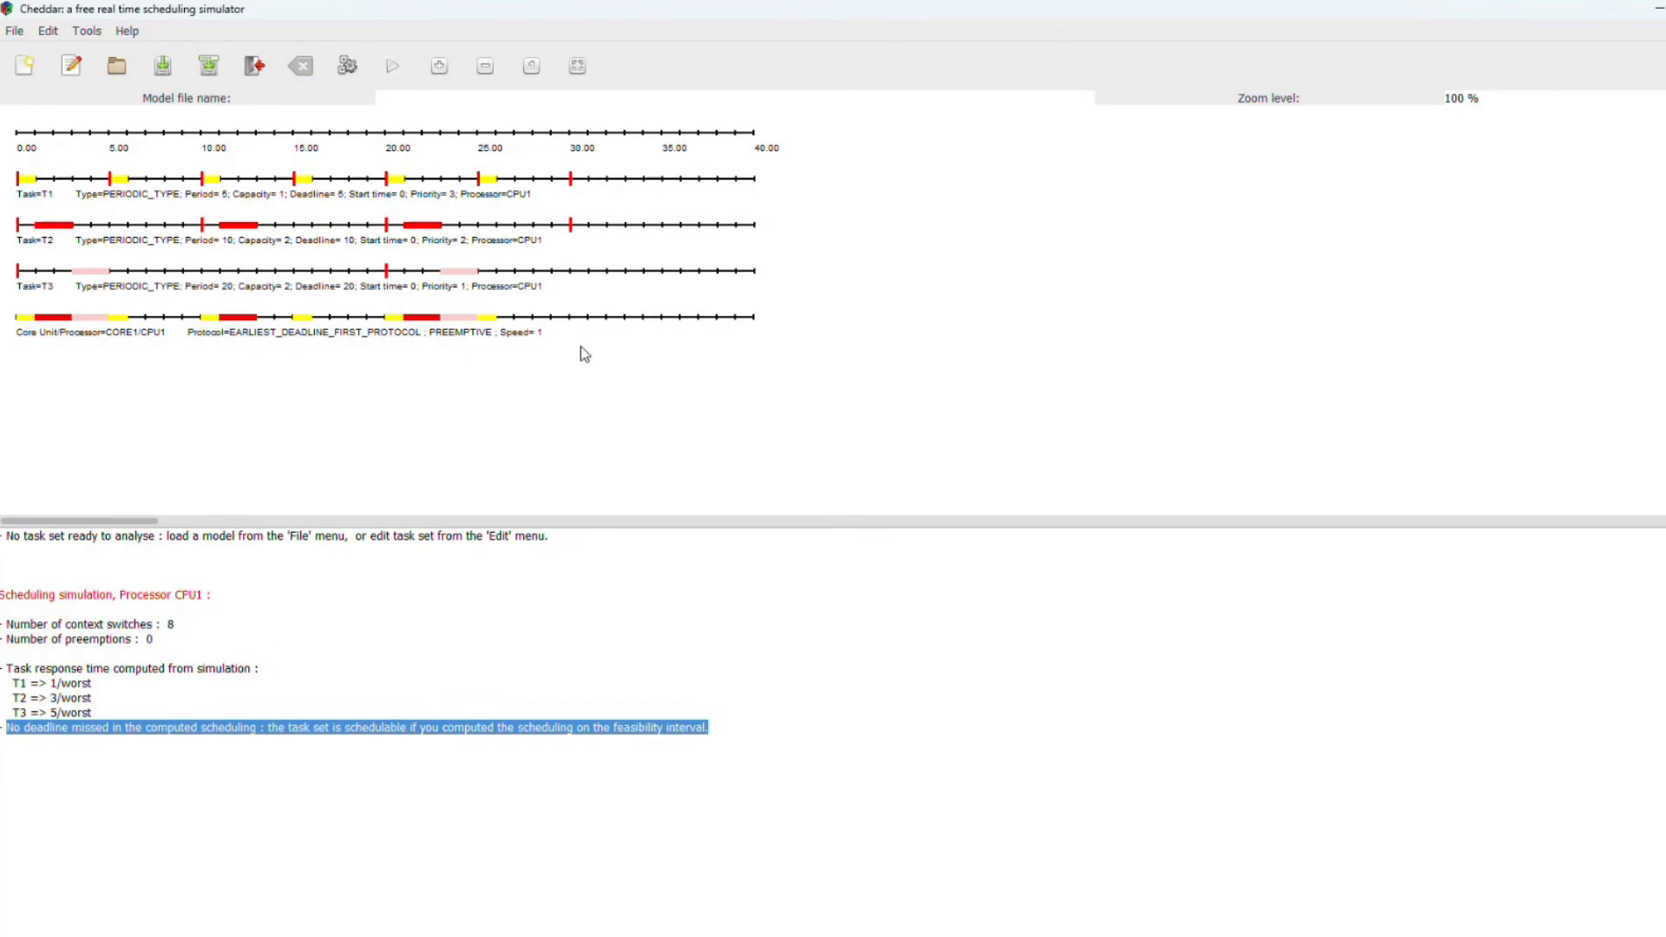
# Step: Reopen the task editor and modify task T2 to have a deadline of 5 and a period of 5
pyautogui.click(391, 70)
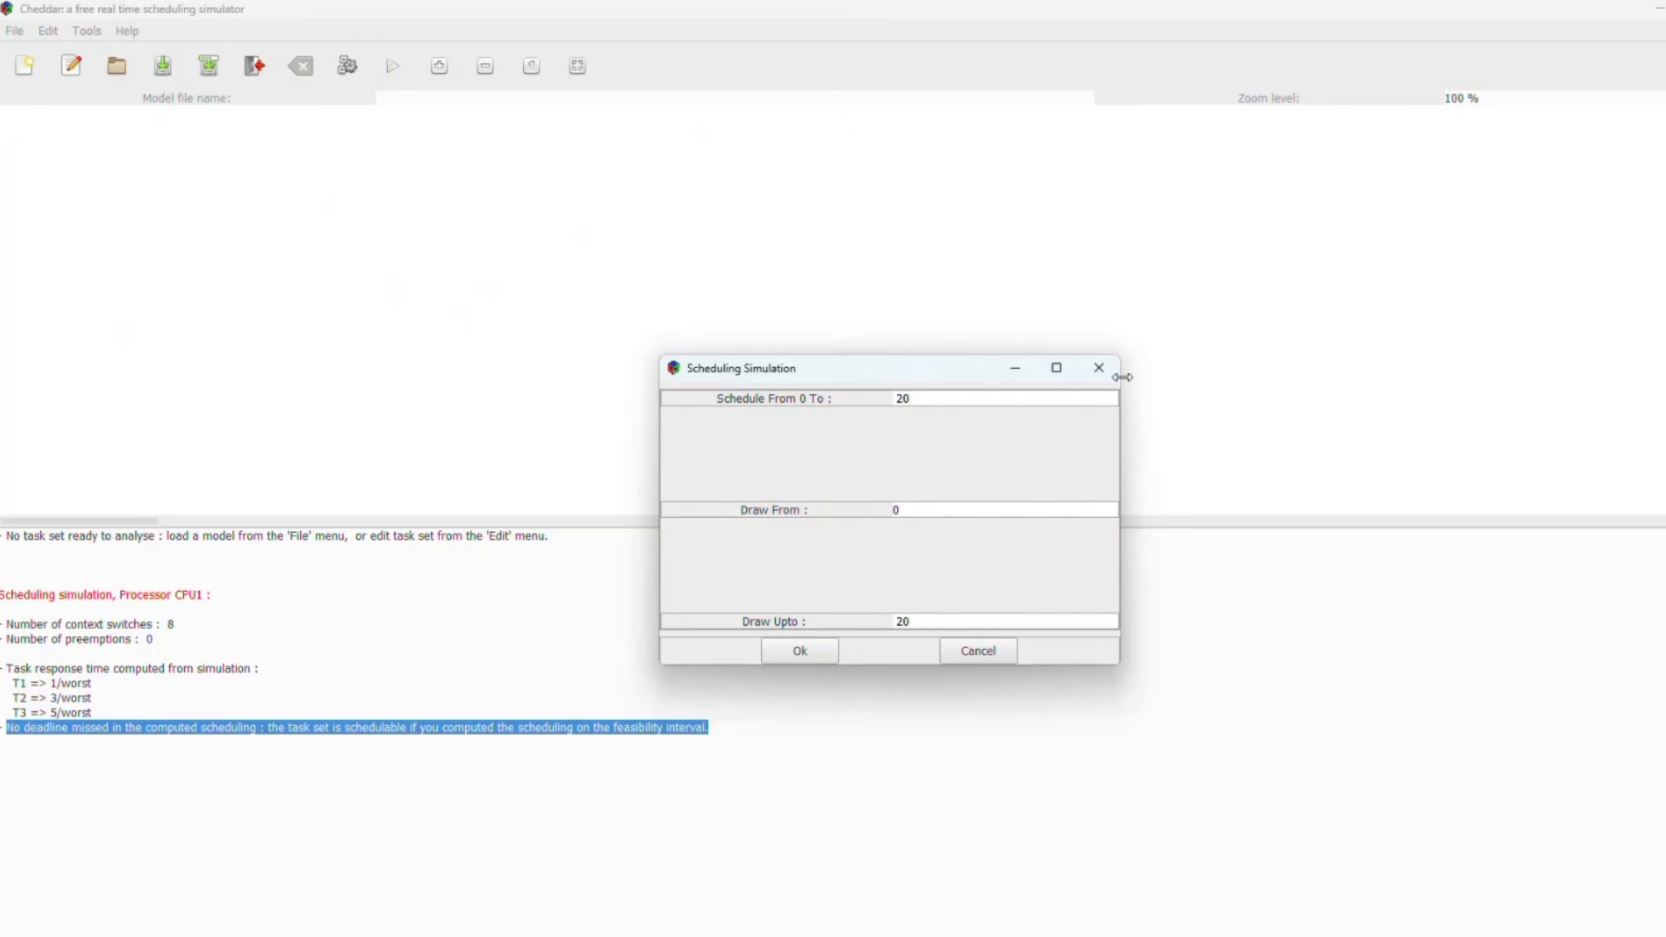
pyautogui.click(1098, 371)
pyautogui.click(49, 33)
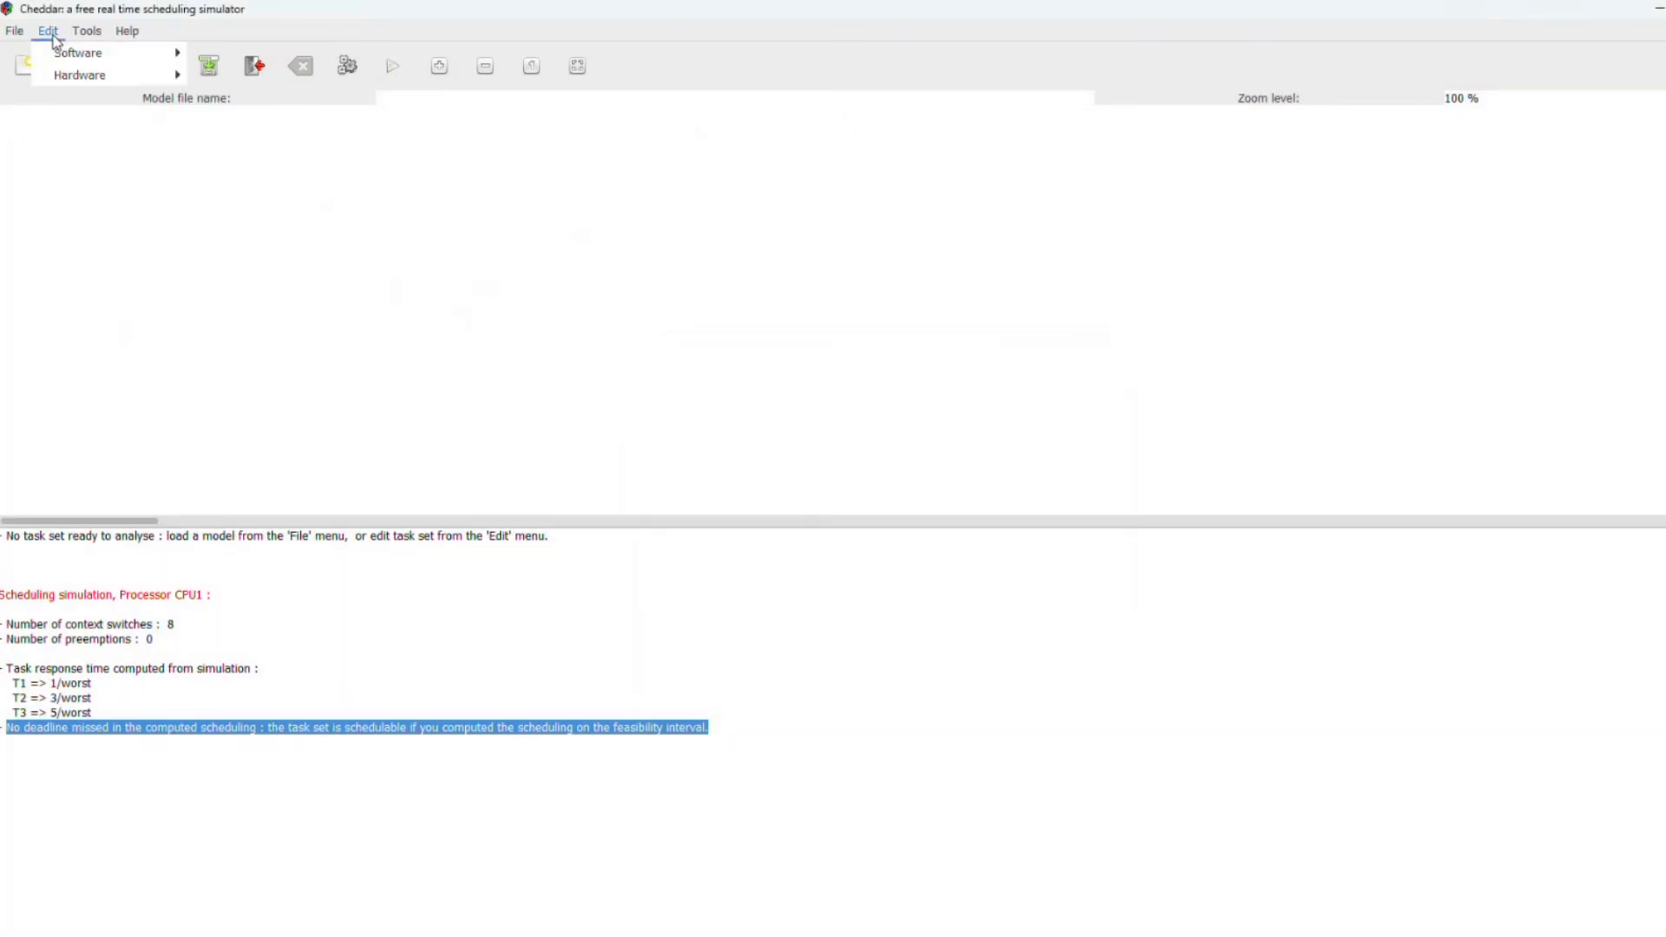
pyautogui.moveTo(82, 57)
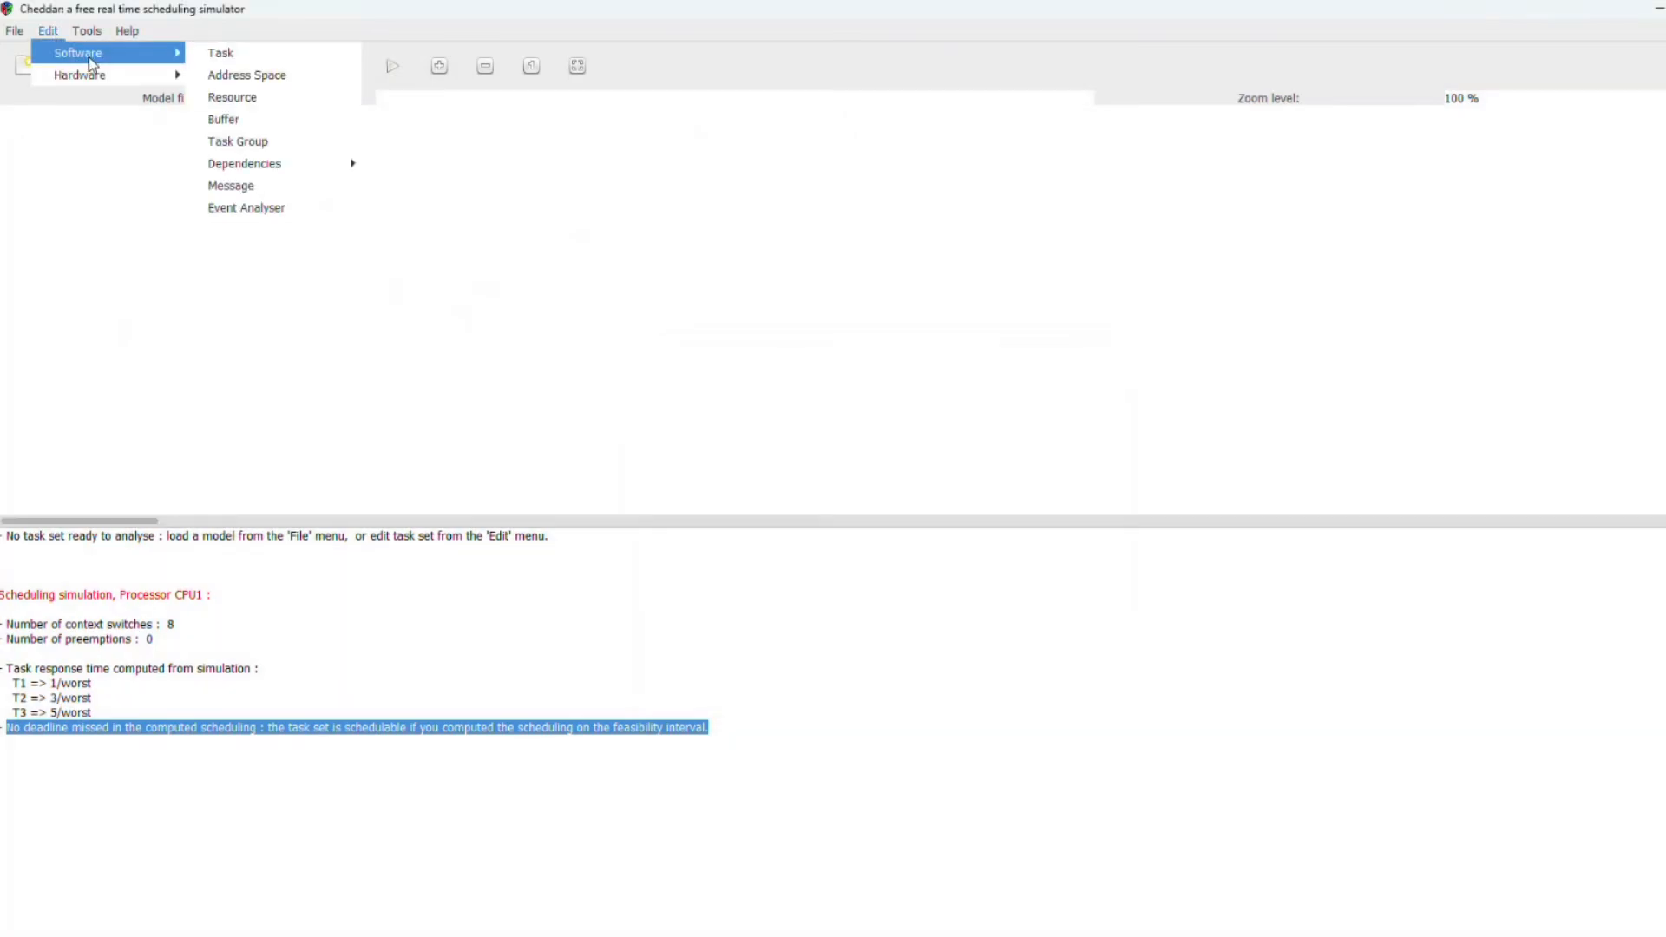
pyautogui.click(263, 55)
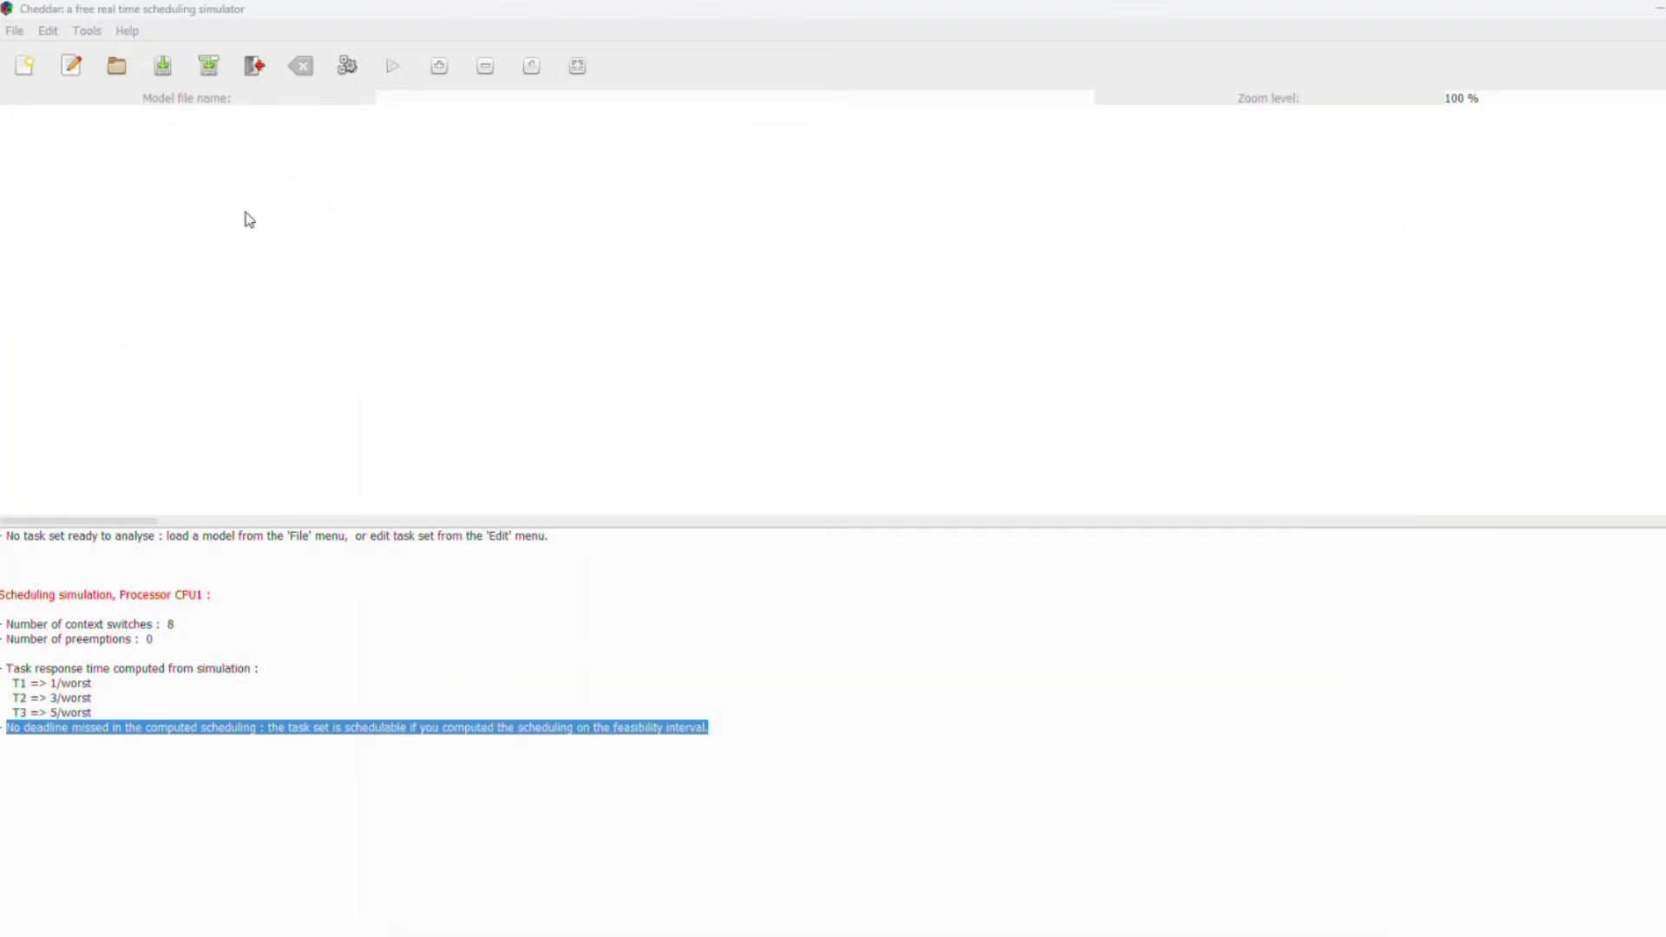
pyautogui.moveTo(1408, 869)
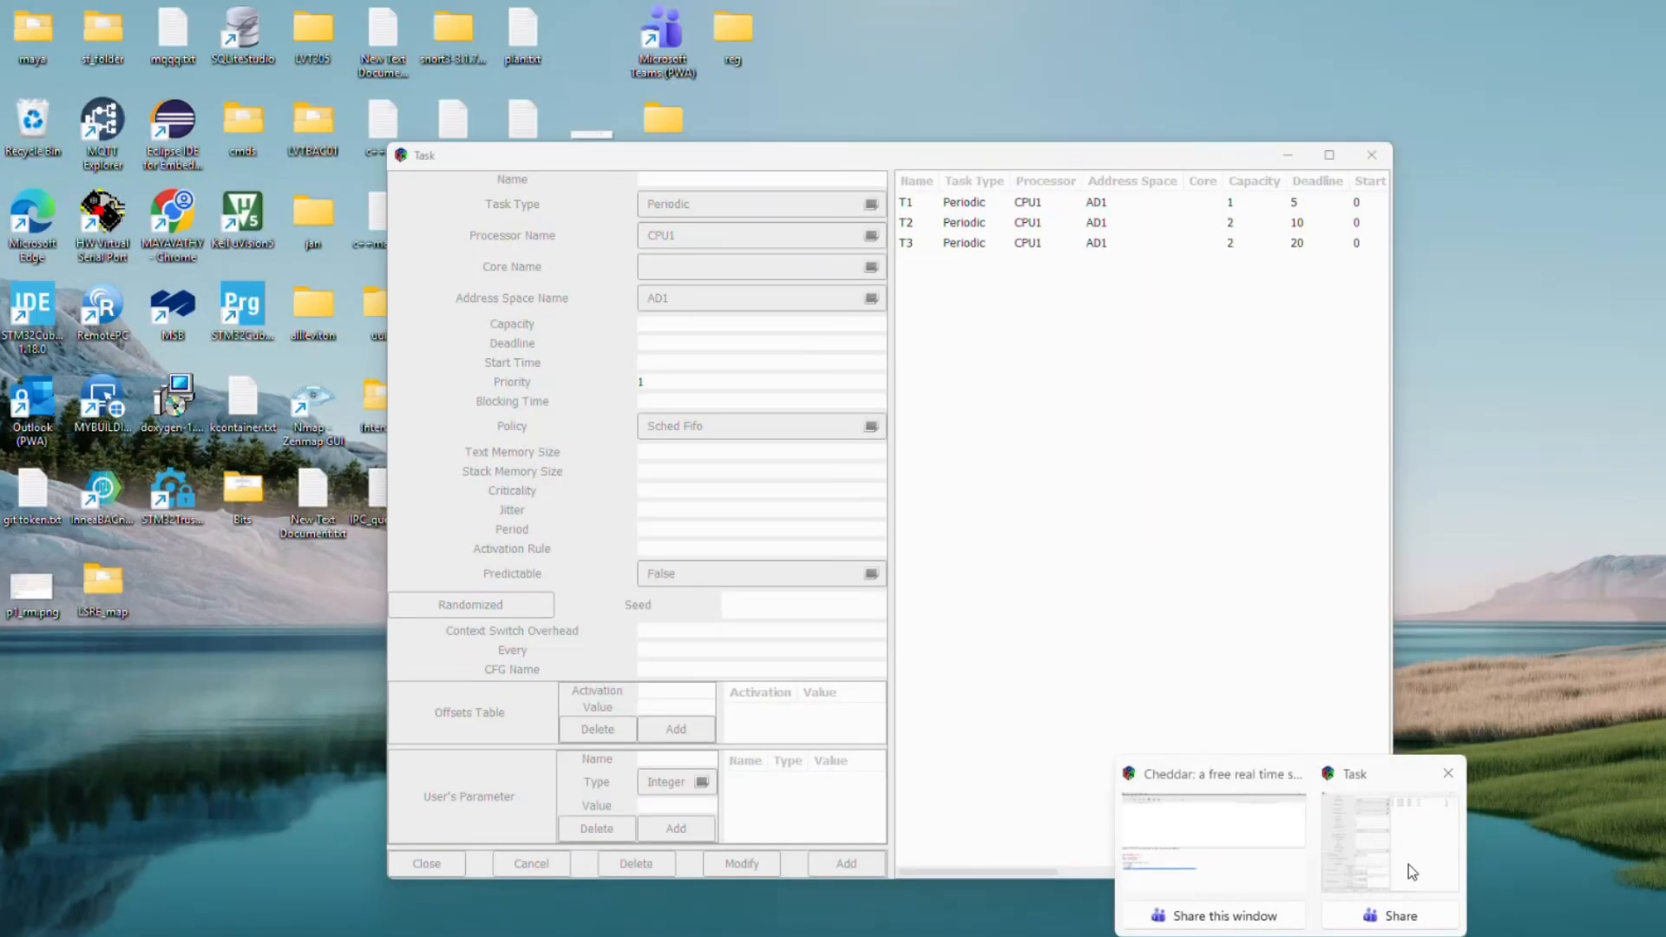
pyautogui.click(1408, 868)
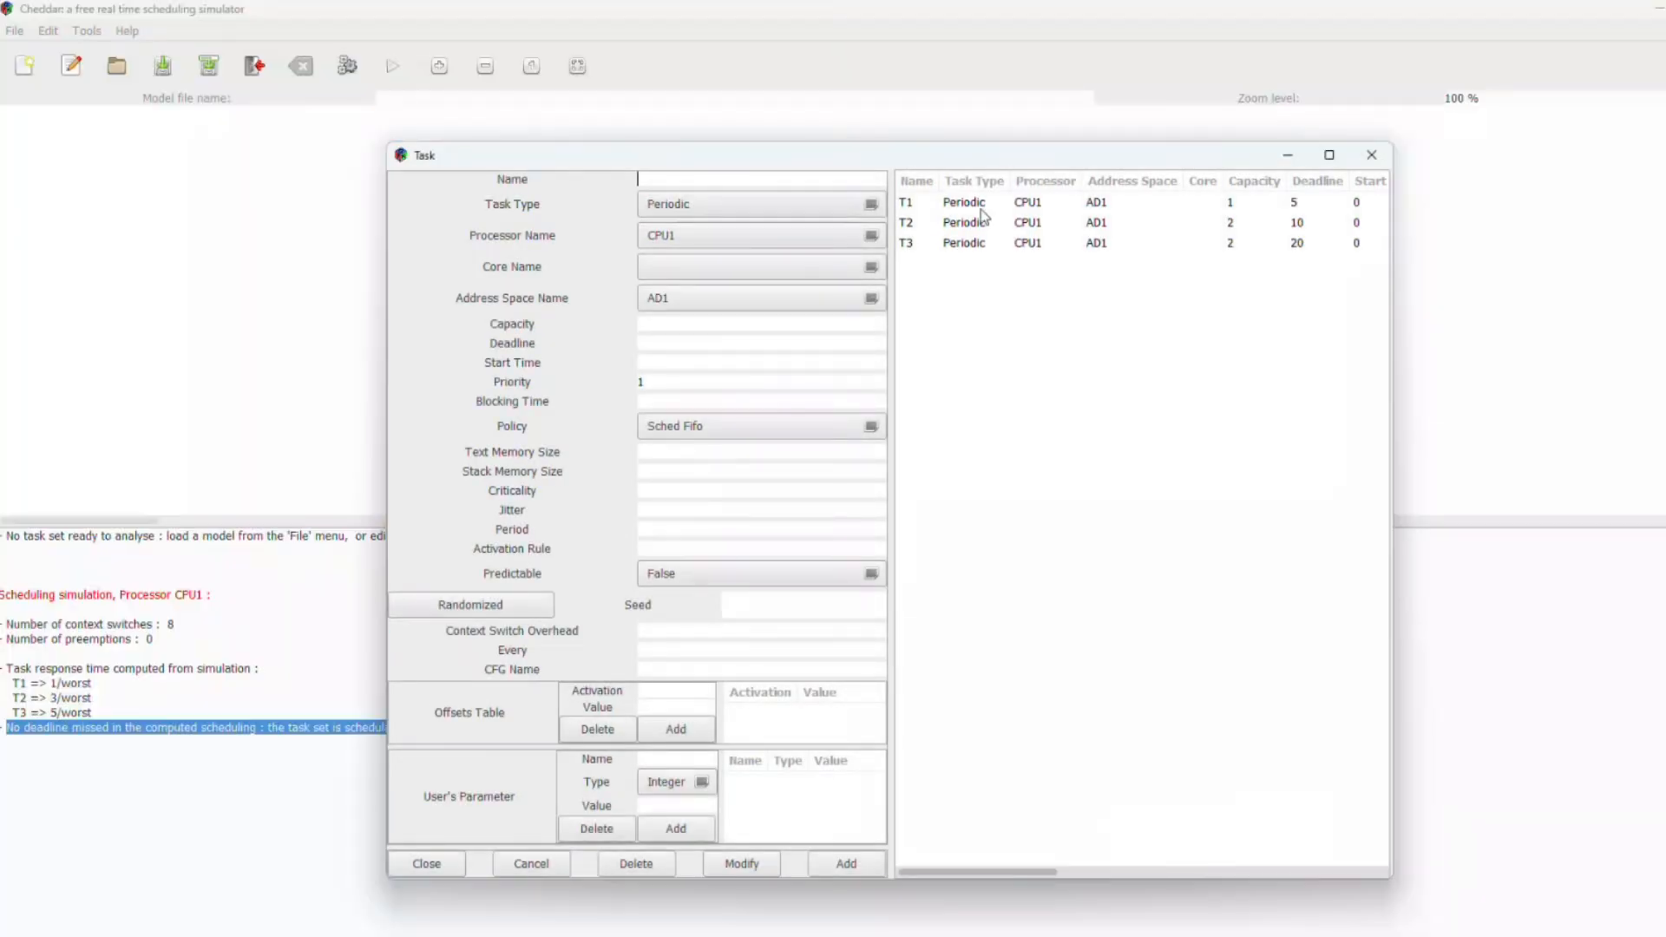
pyautogui.click(980, 207)
pyautogui.click(712, 339)
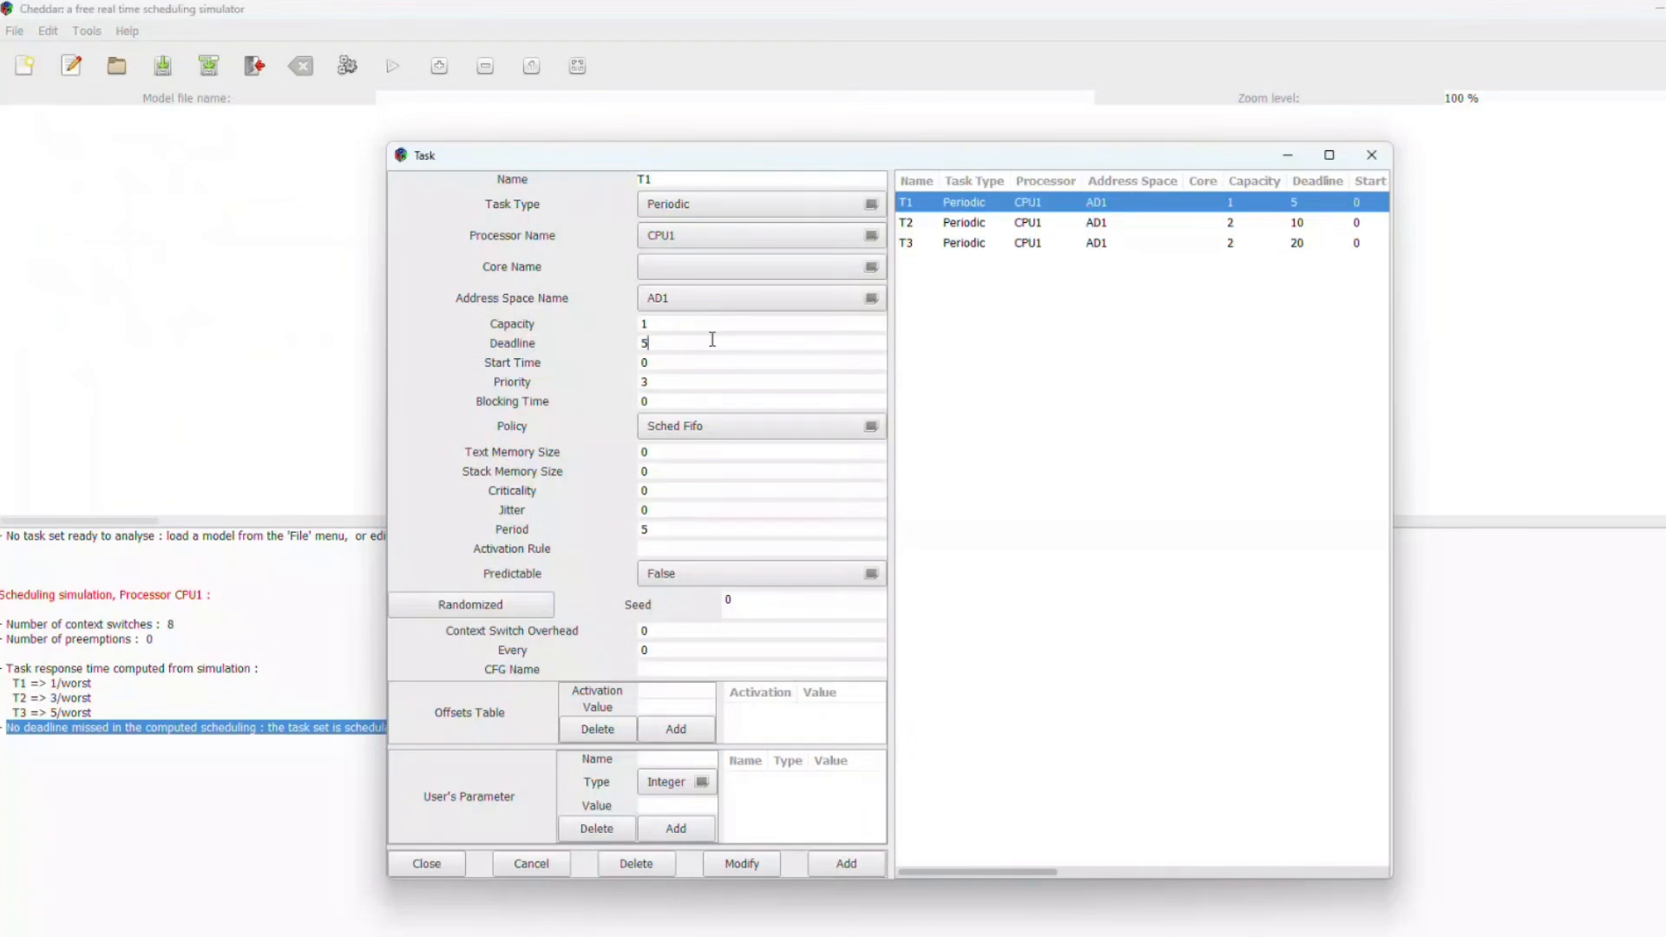
pyautogui.click(1028, 224)
pyautogui.click(684, 342)
pyautogui.press('BackSpace')
pyautogui.press('BackSpace')
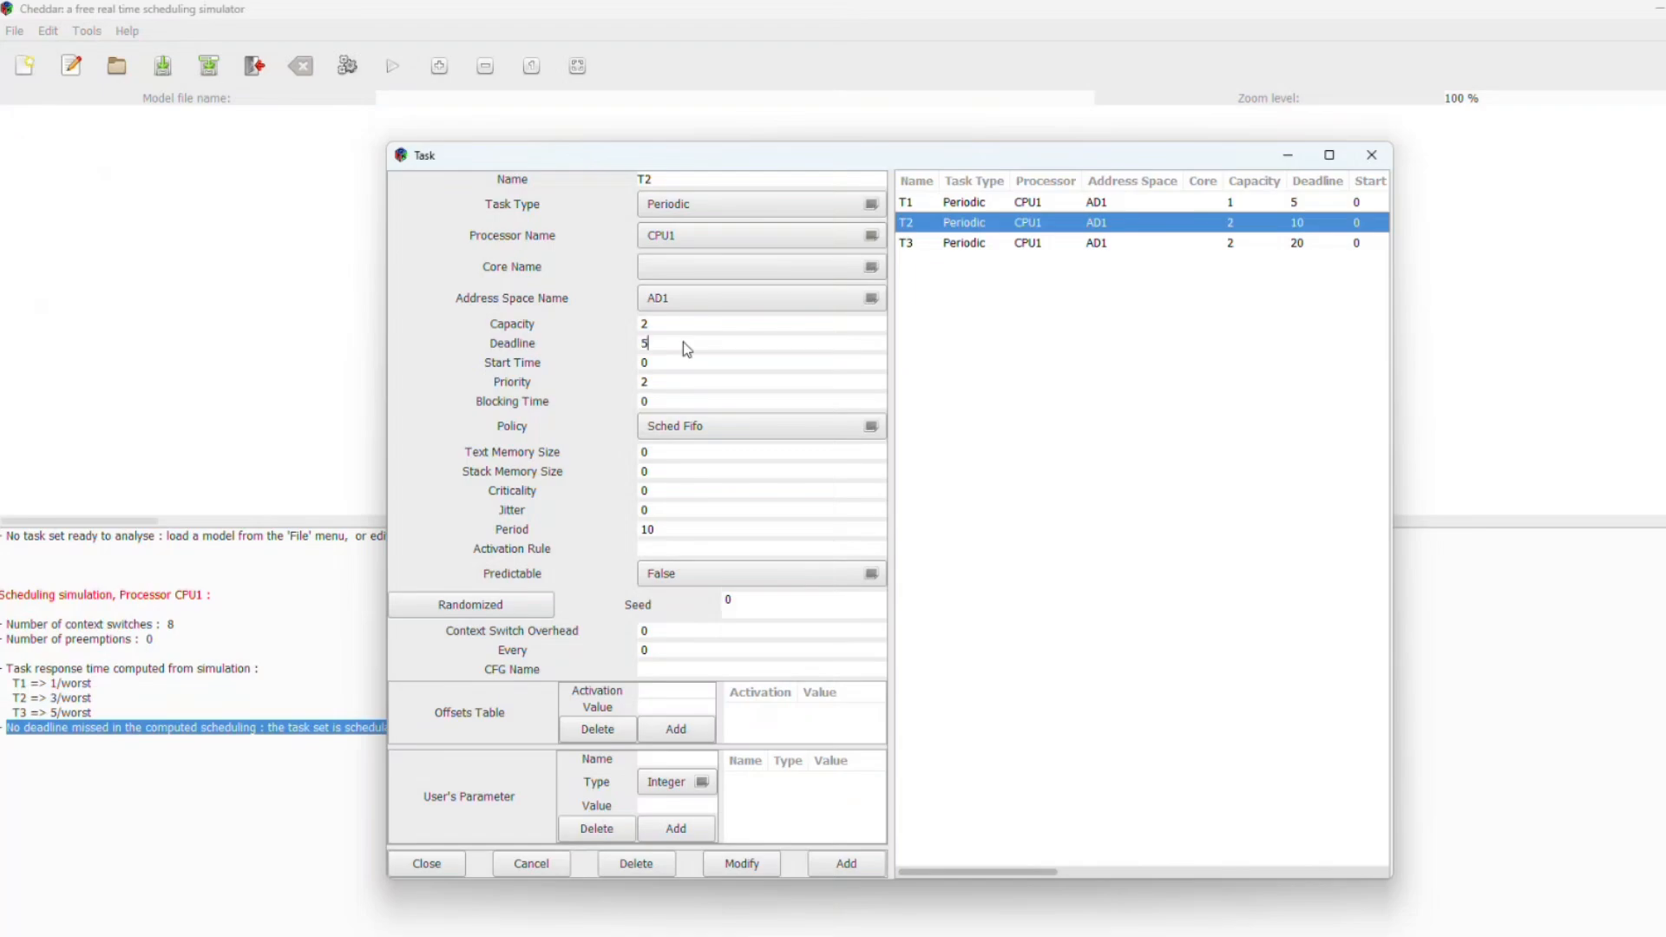
pyautogui.click(715, 532)
pyautogui.press('BackSpace')
pyautogui.press('BackSpace')
pyautogui.write('5')
pyautogui.click(760, 871)
pyautogui.click(1371, 156)
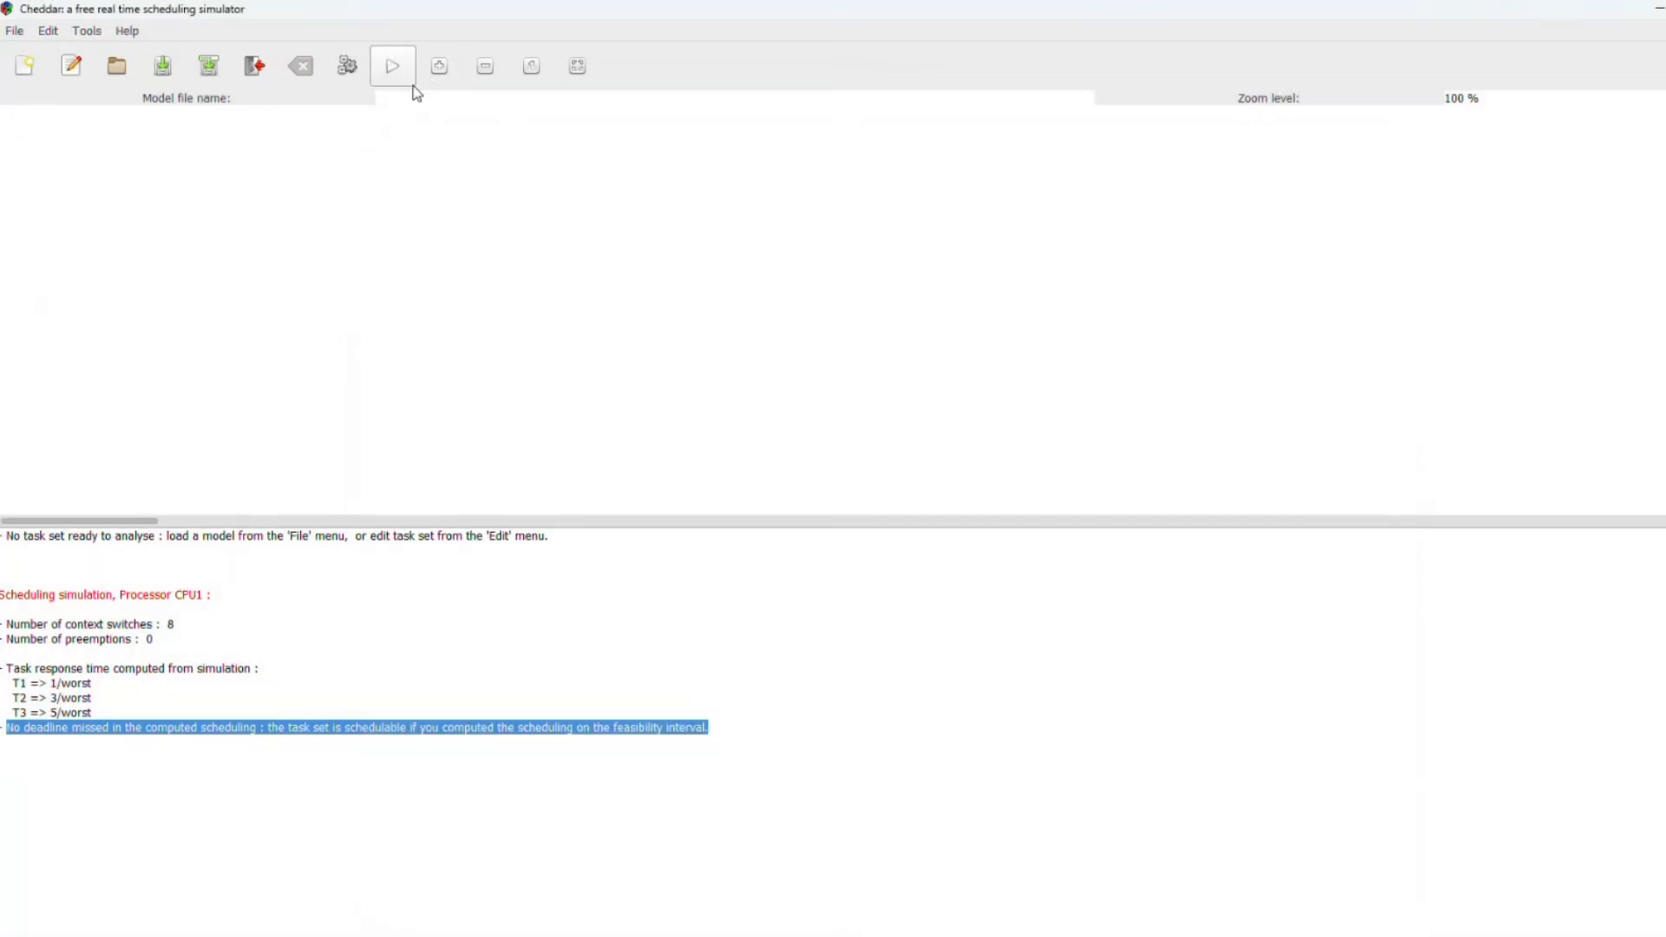
# Step: Rerun the scheduling simulation from 0 to 20 and highlight the new results summary
pyautogui.click(393, 73)
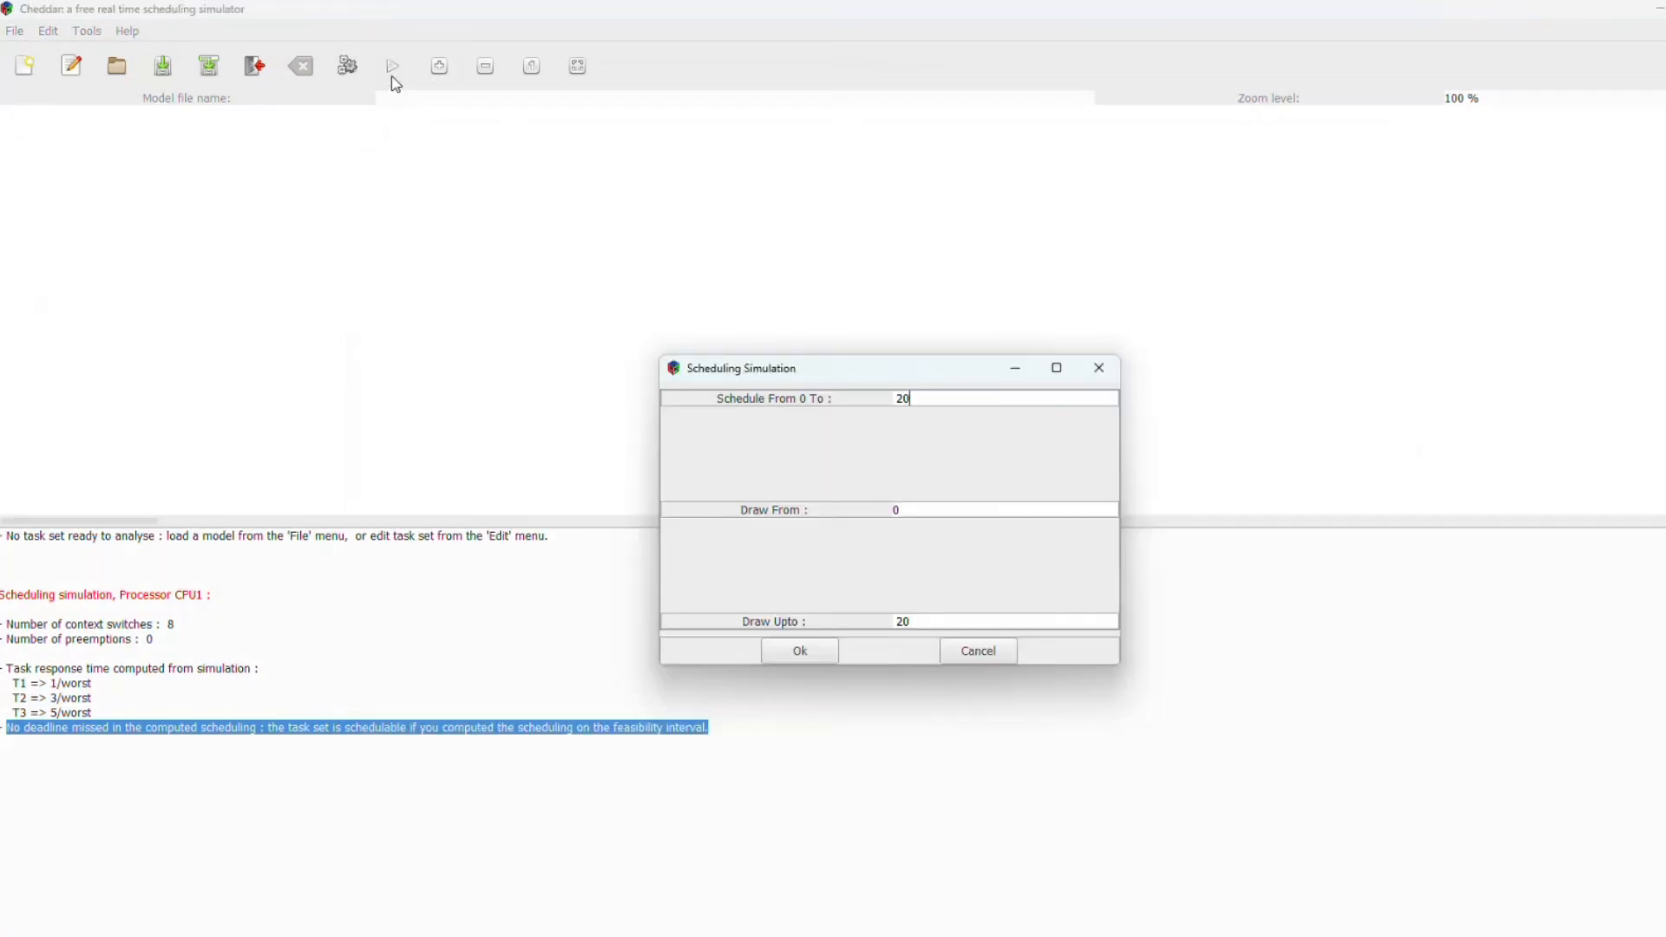
pyautogui.click(819, 651)
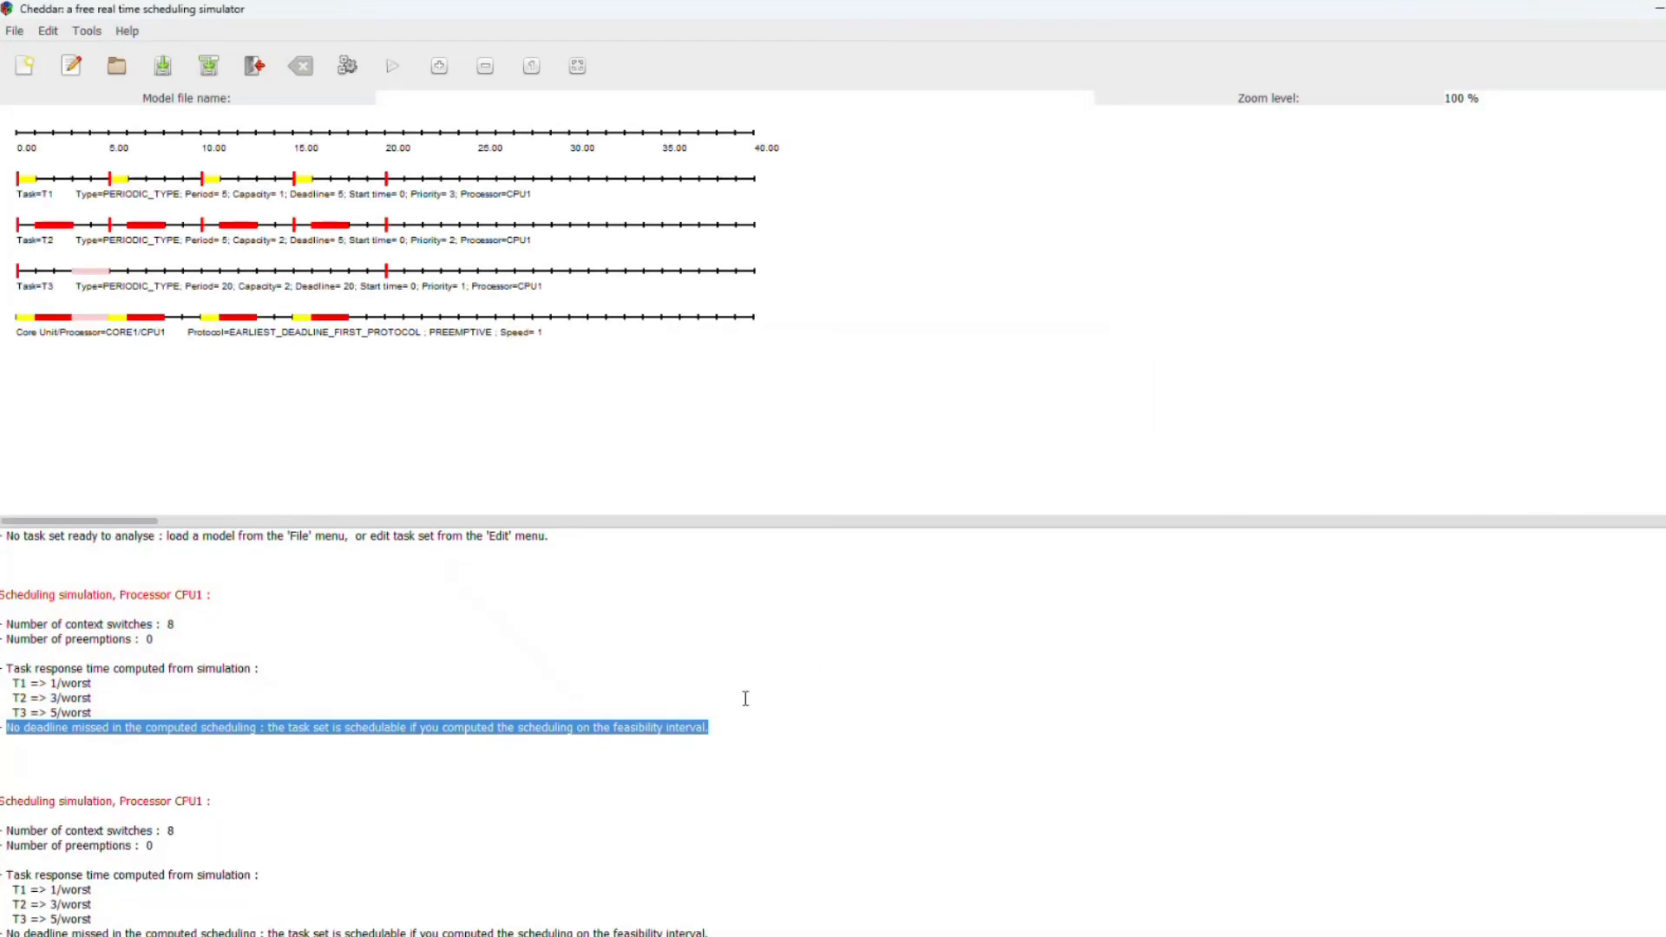
pyautogui.scroll(-2, 744, 698)
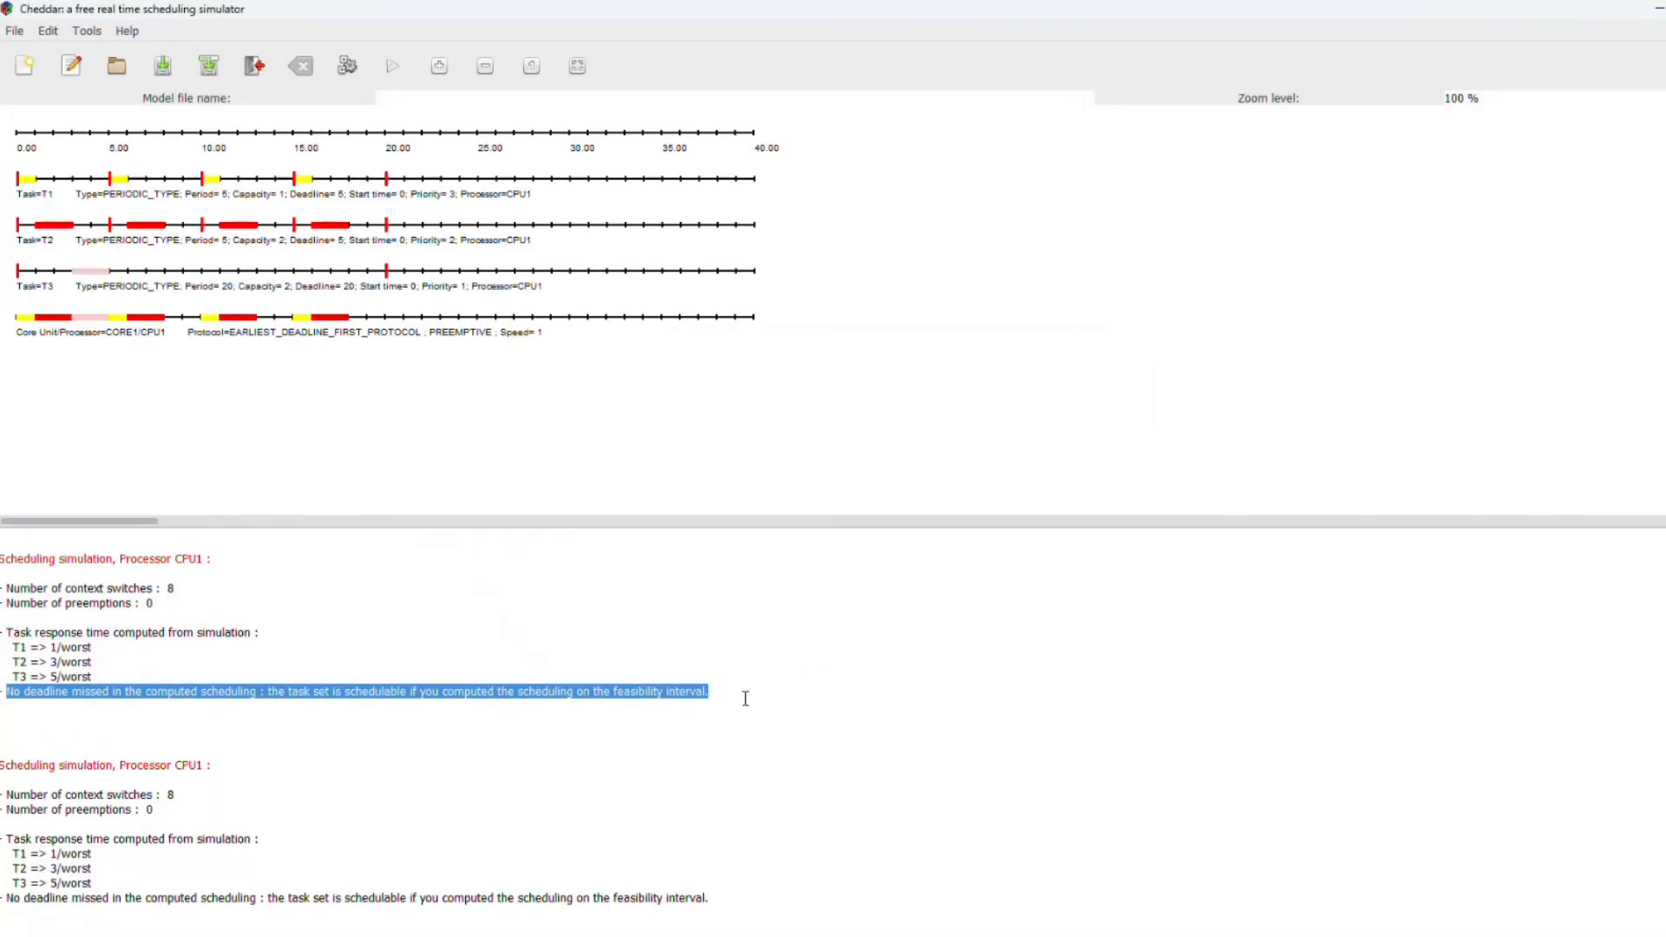
pyautogui.scroll(2, 745, 699)
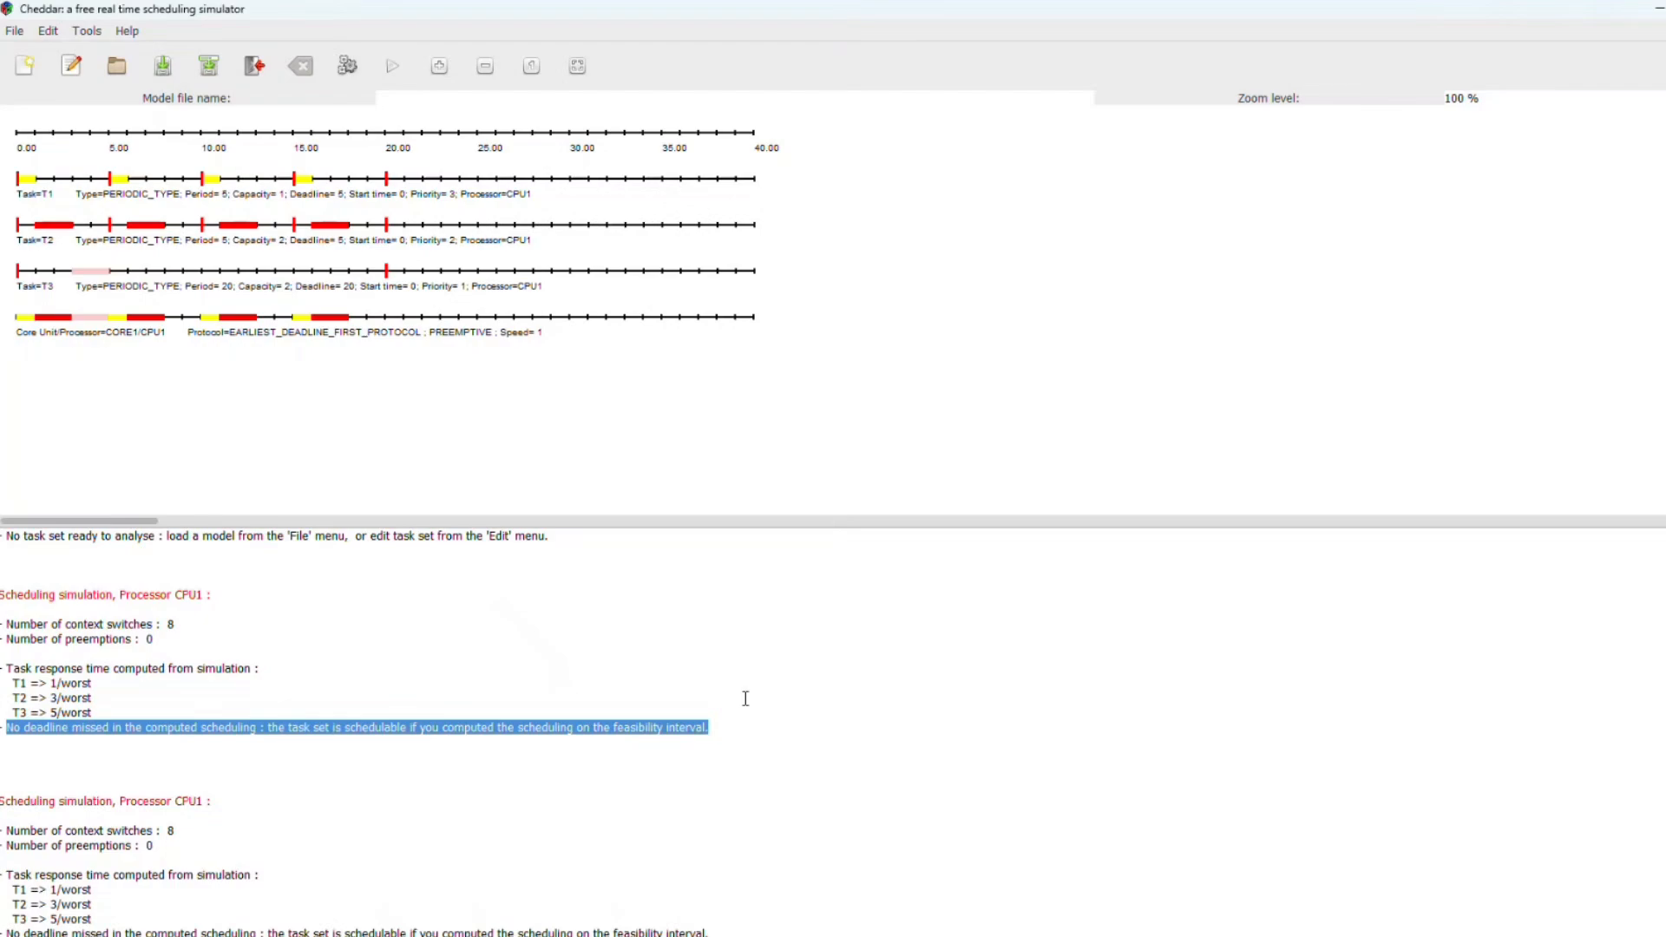
pyautogui.scroll(-2, 746, 699)
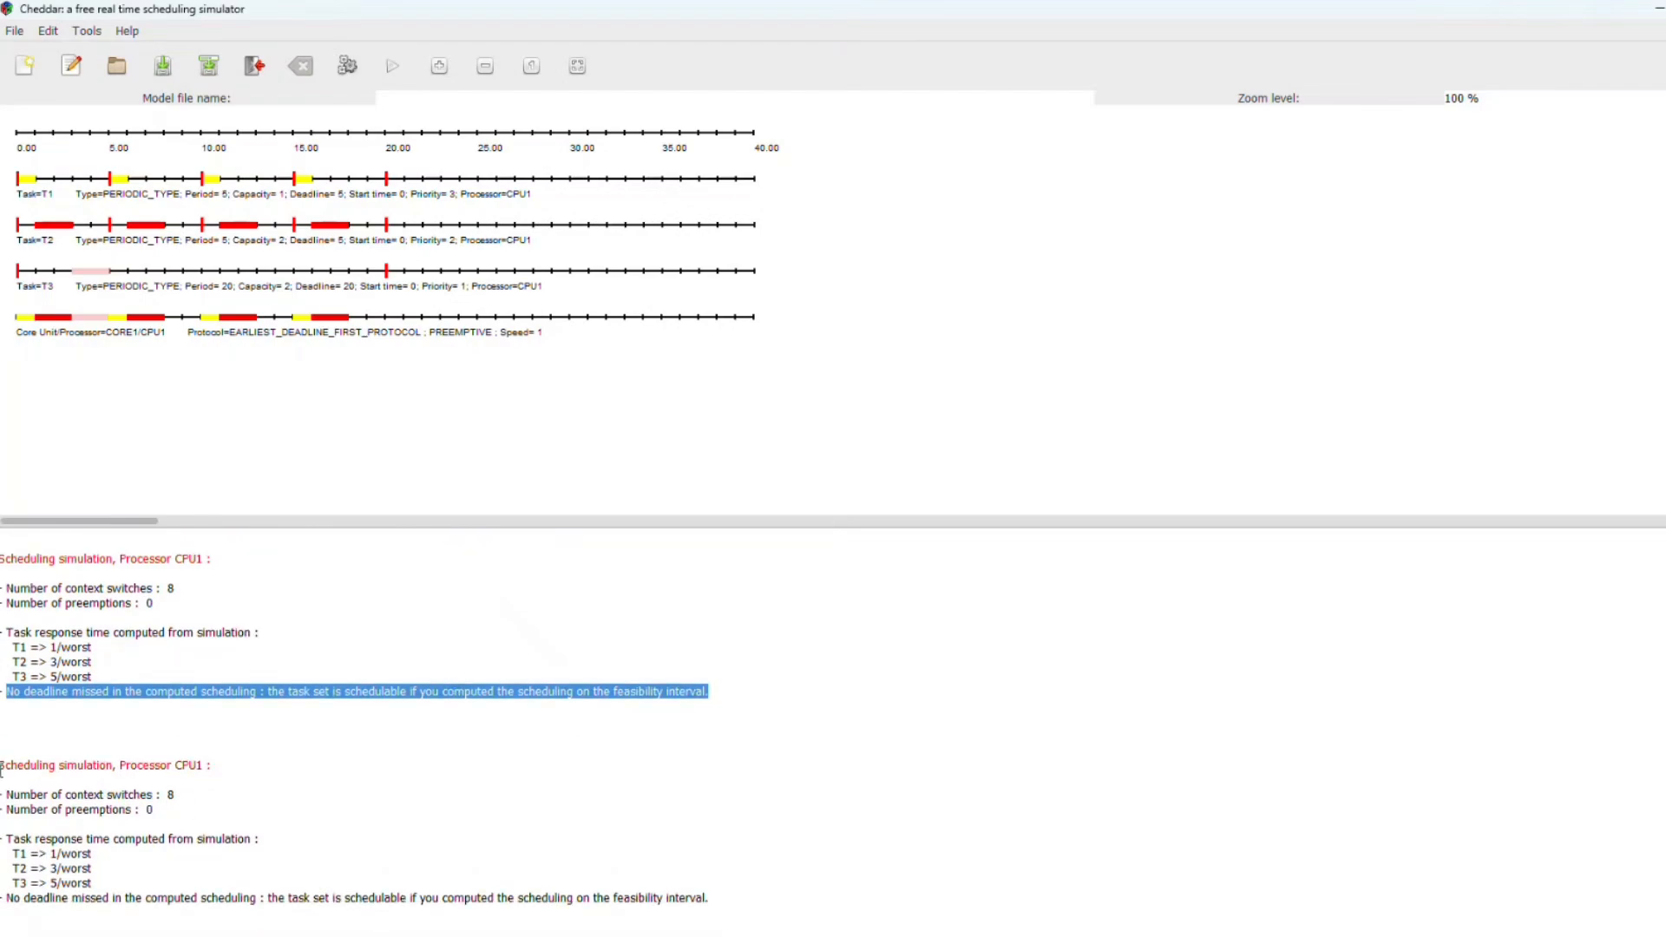
pyautogui.moveTo(2, 767); pyautogui.dragTo(672, 907)
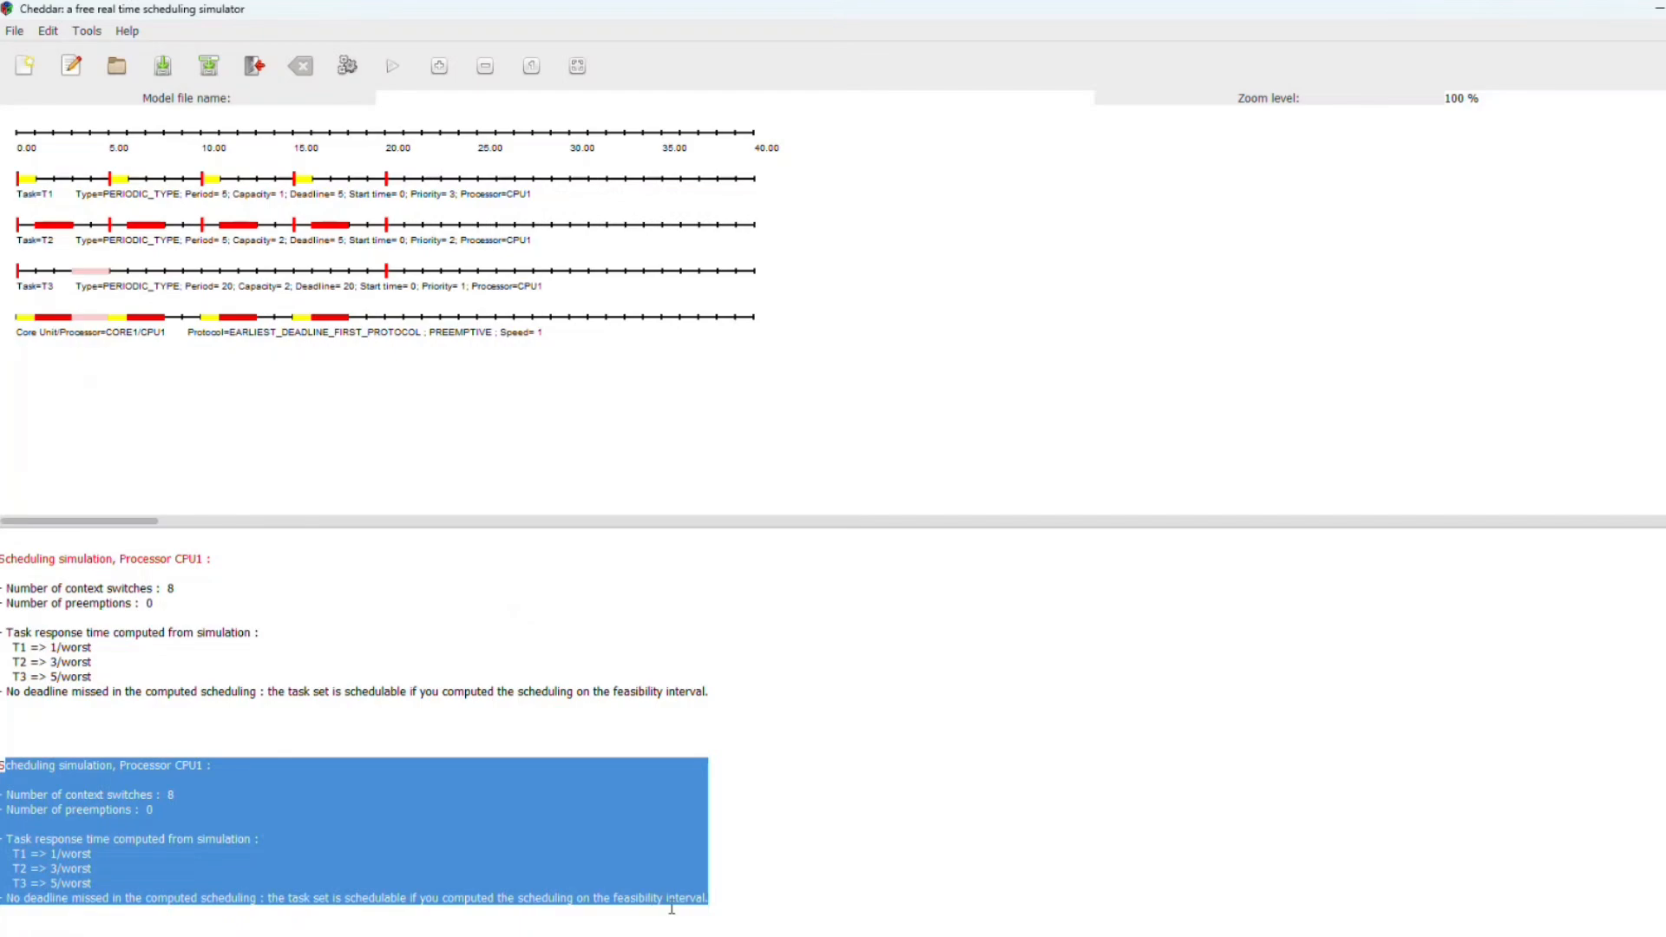